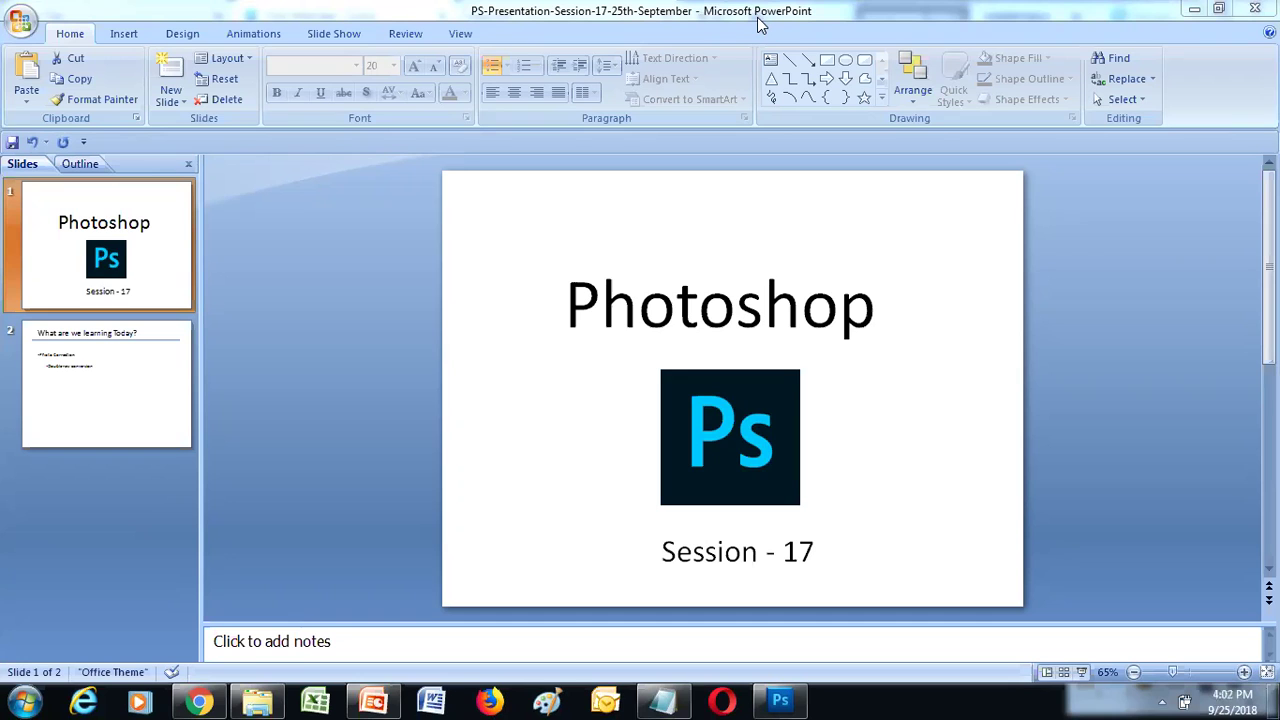
# Step: Switch from PowerPoint to the fur-hood portrait open in Photoshop
pyautogui.click(787, 700)
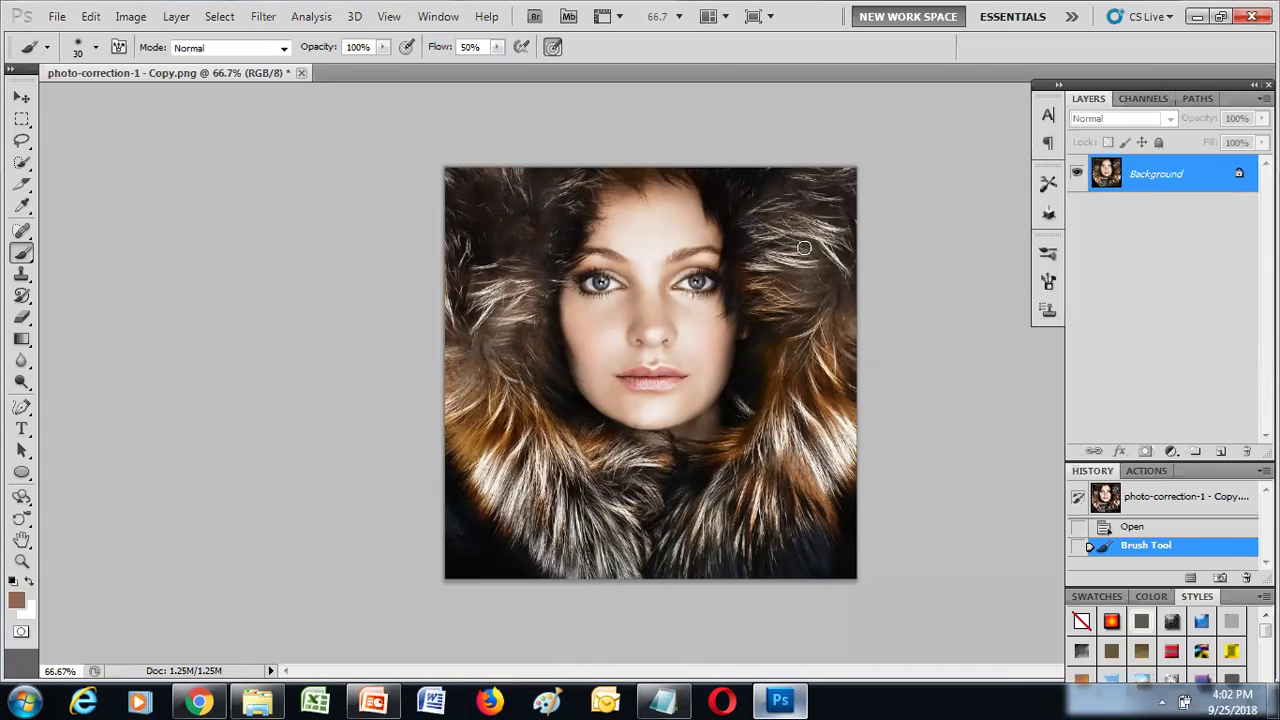
# Step: Launch the Liquify filter from the Filter menu on the fur-hood portrait
pyautogui.click(265, 20)
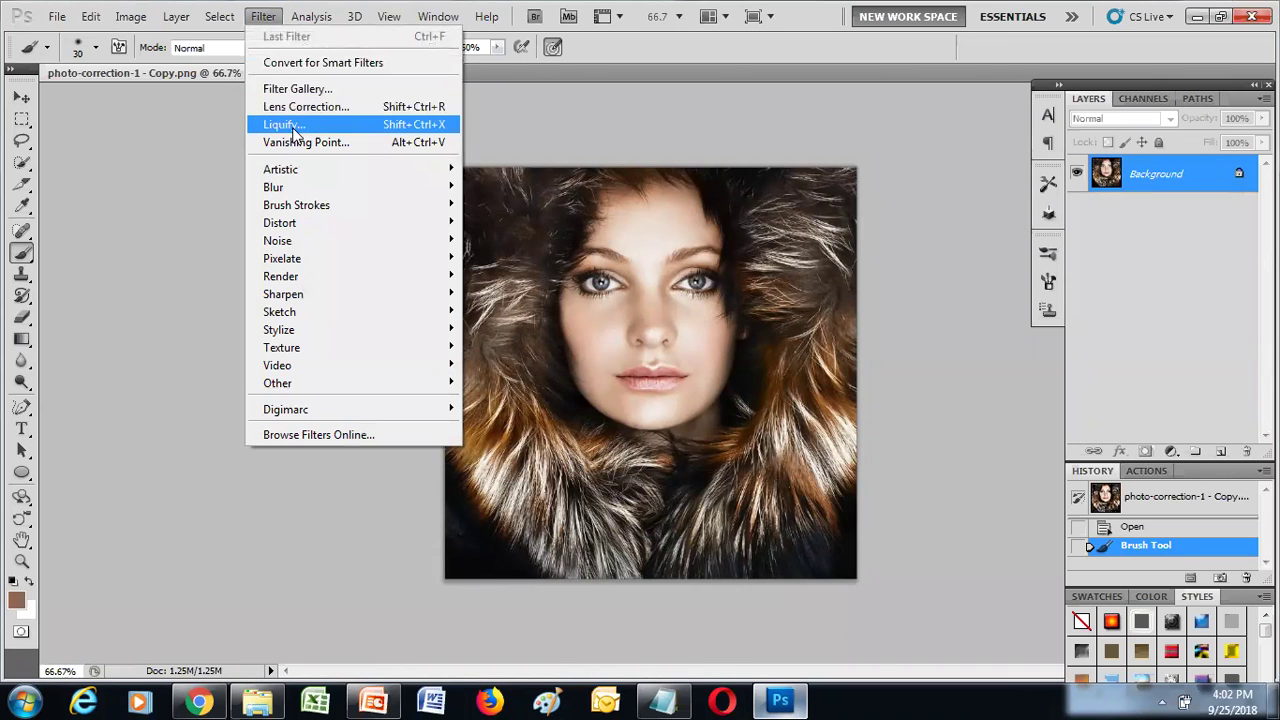
pyautogui.click(287, 125)
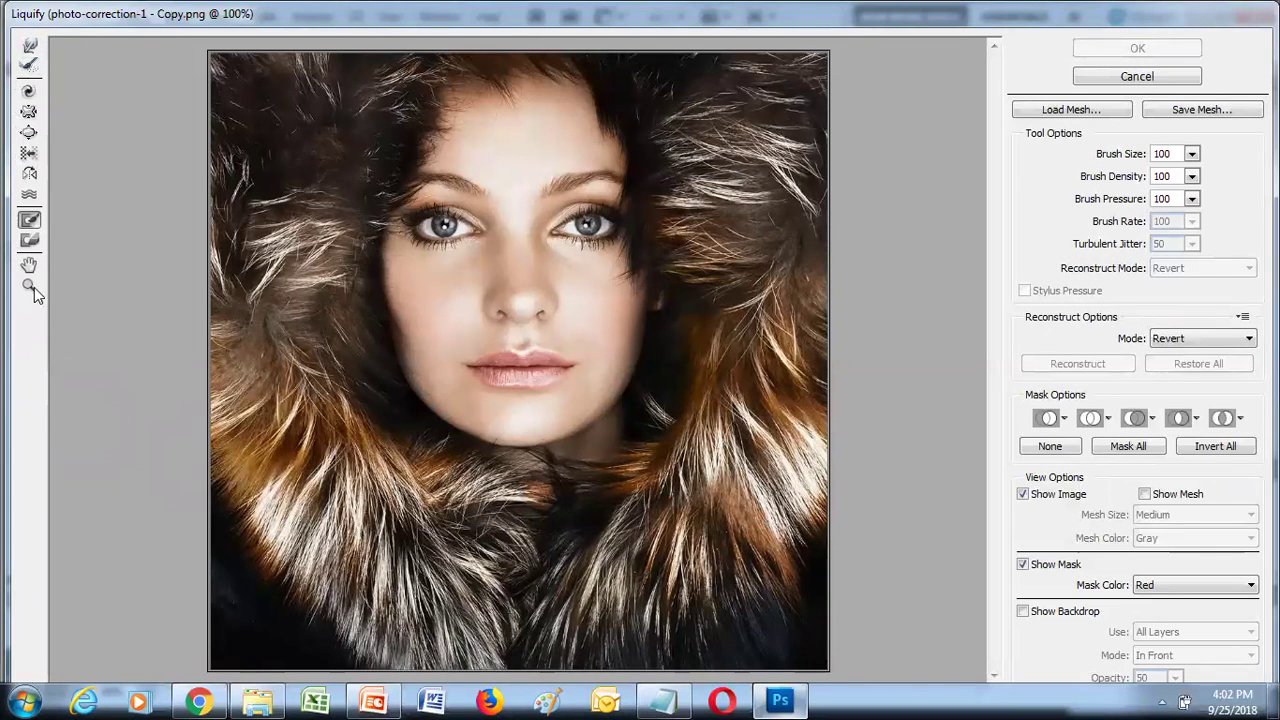
# Step: Select the Freeze Mask Tool in the Liquify toolbar
pyautogui.click(21, 67)
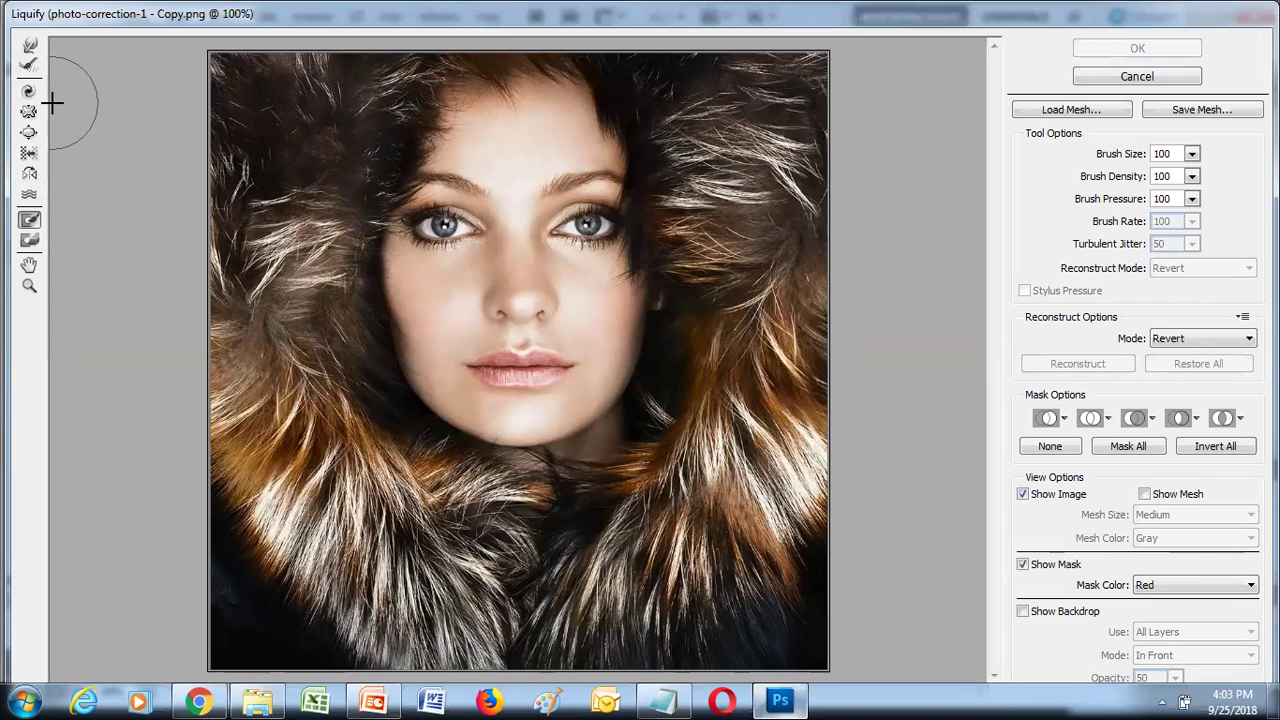
pyautogui.click(29, 222)
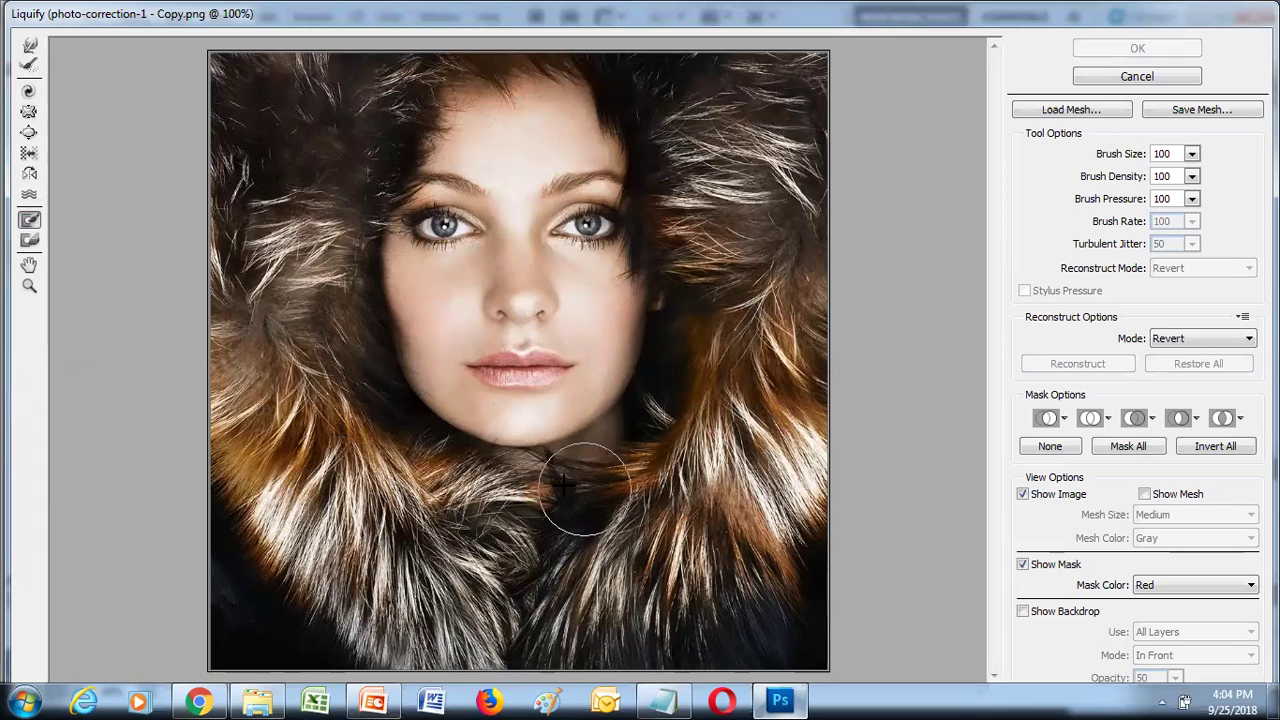
# Step: Reduce the Freeze Mask brush to size 58 and freeze the lips and chin
pyautogui.click(31, 222)
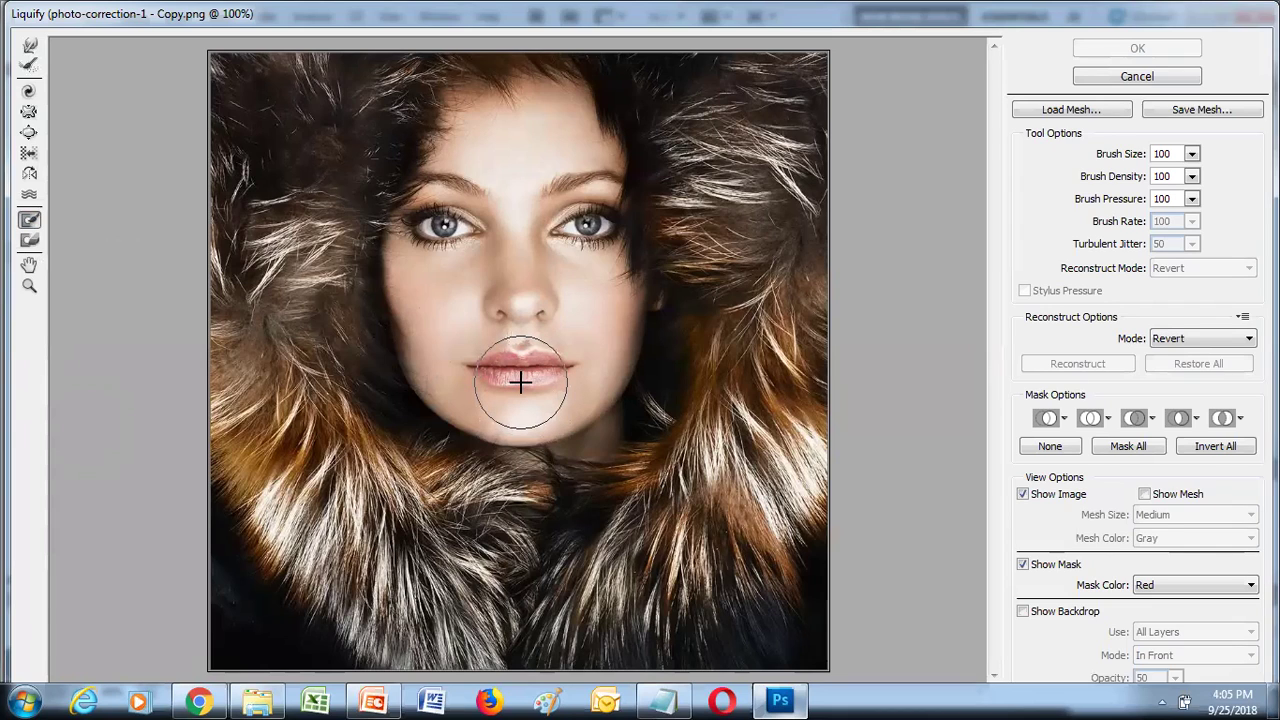
pyautogui.press('[')
pyautogui.press('[')
pyautogui.press('[')
pyautogui.press('[')
pyautogui.press('[')
pyautogui.press('[')
pyautogui.press('[')
pyautogui.press('[')
pyautogui.press('[')
pyautogui.press('[')
pyautogui.press('[')
pyautogui.press('[')
pyautogui.press('[')
pyautogui.press('[')
pyautogui.press('[')
pyautogui.press('[')
pyautogui.moveTo(520, 381); pyautogui.dragTo(528, 416)
pyautogui.press('[')
pyautogui.press('[')
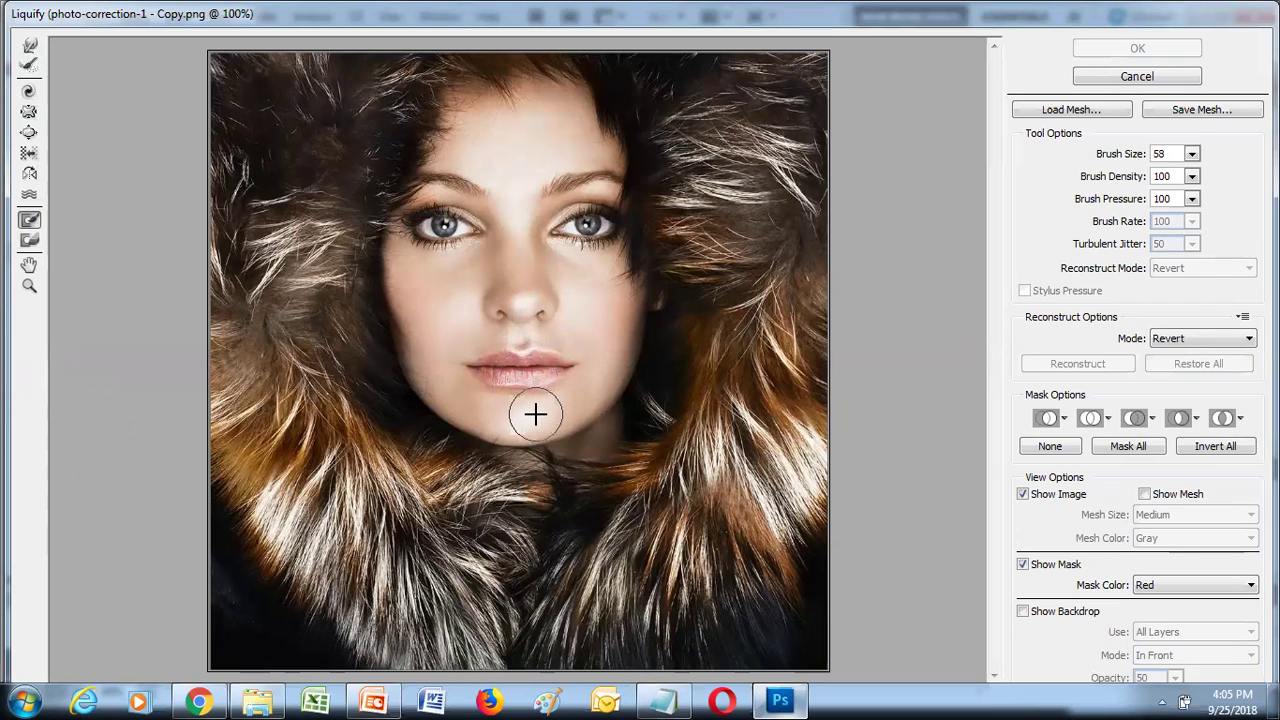
pyautogui.moveTo(535, 414)
pyautogui.mouseDown()
pyautogui.moveTo(511, 420)
pyautogui.moveTo(440, 386)
pyautogui.moveTo(400, 280)
pyautogui.moveTo(446, 103)
pyautogui.moveTo(529, 66)
pyautogui.moveTo(580, 89)
pyautogui.moveTo(634, 189)
pyautogui.moveTo(634, 320)
pyautogui.moveTo(606, 377)
pyautogui.moveTo(563, 410)
pyautogui.mouseUp()
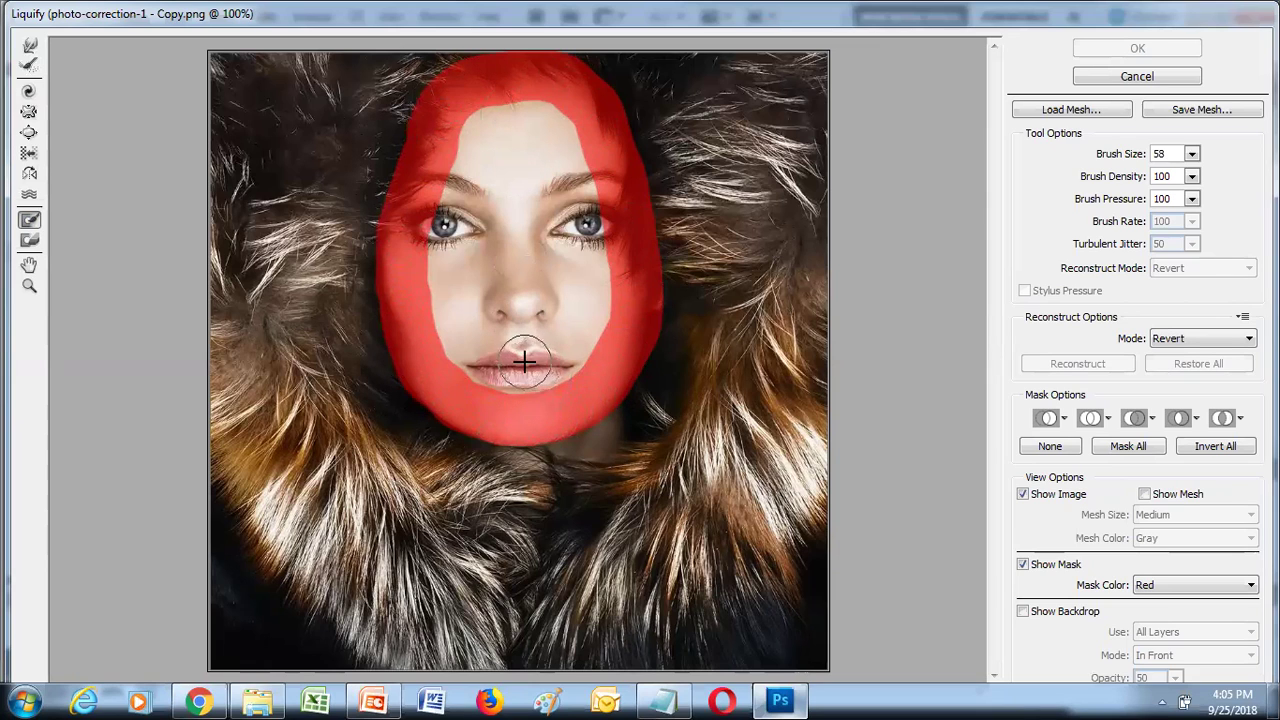
# Step: Paint freeze mask over the rest of the face from hairline to chin
pyautogui.moveTo(465, 139)
pyautogui.mouseDown()
pyautogui.moveTo(429, 357)
pyautogui.moveTo(471, 137)
pyautogui.moveTo(494, 206)
pyautogui.moveTo(480, 343)
pyautogui.moveTo(528, 366)
pyautogui.moveTo(571, 337)
pyautogui.moveTo(558, 378)
pyautogui.moveTo(580, 194)
pyautogui.moveTo(531, 240)
pyautogui.moveTo(530, 119)
pyautogui.moveTo(570, 151)
pyautogui.mouseUp()
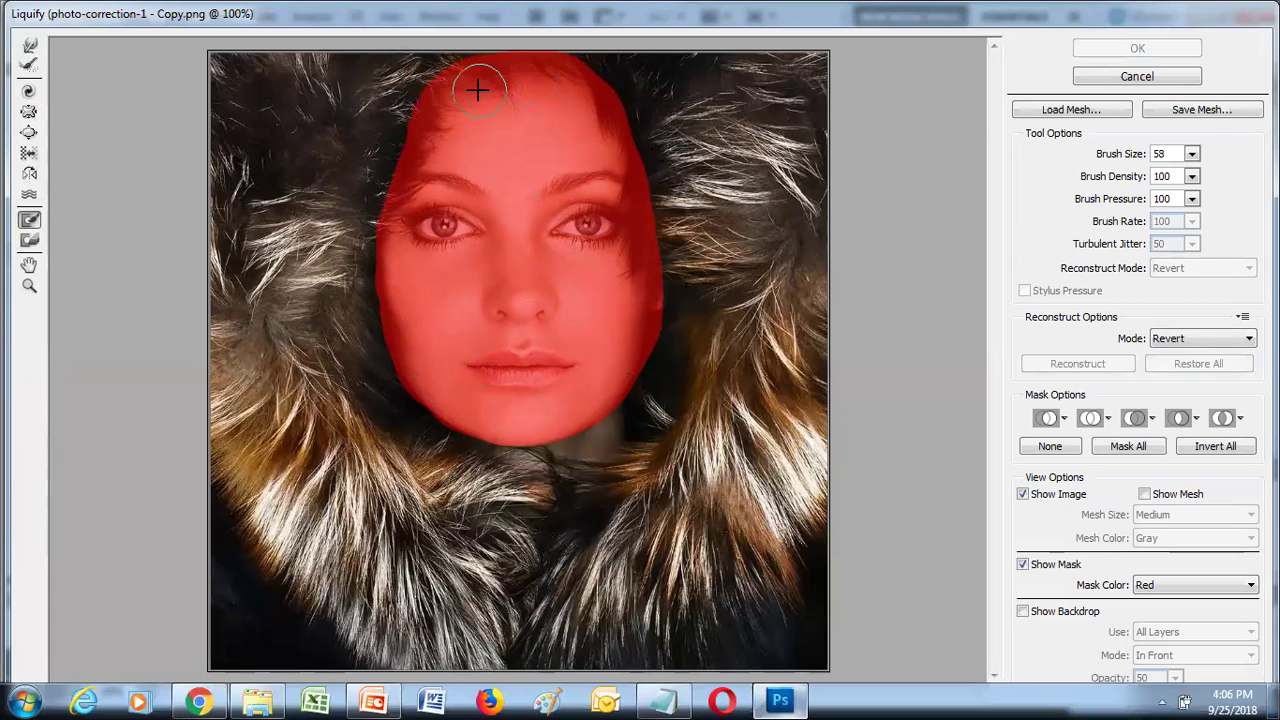
# Step: Turn off Show Mask so the overlay is hidden, keeping Red as mask colour
pyautogui.click(1024, 565)
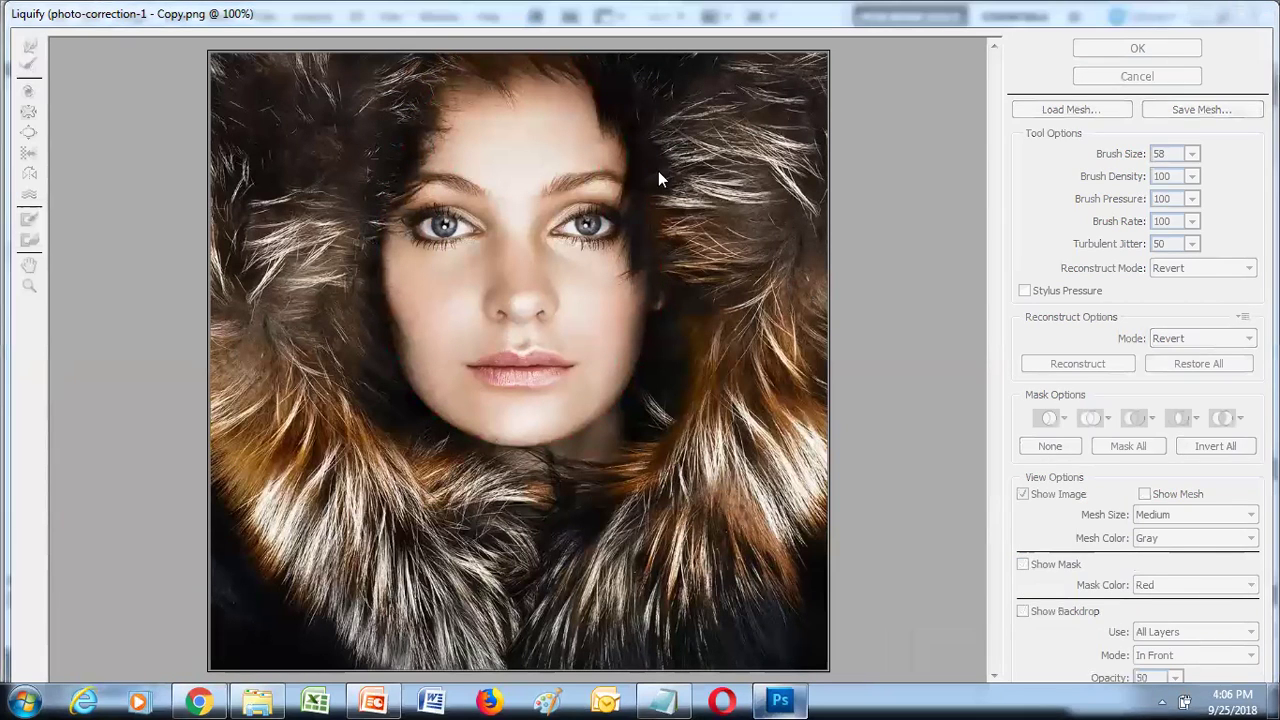
pyautogui.click(1043, 566)
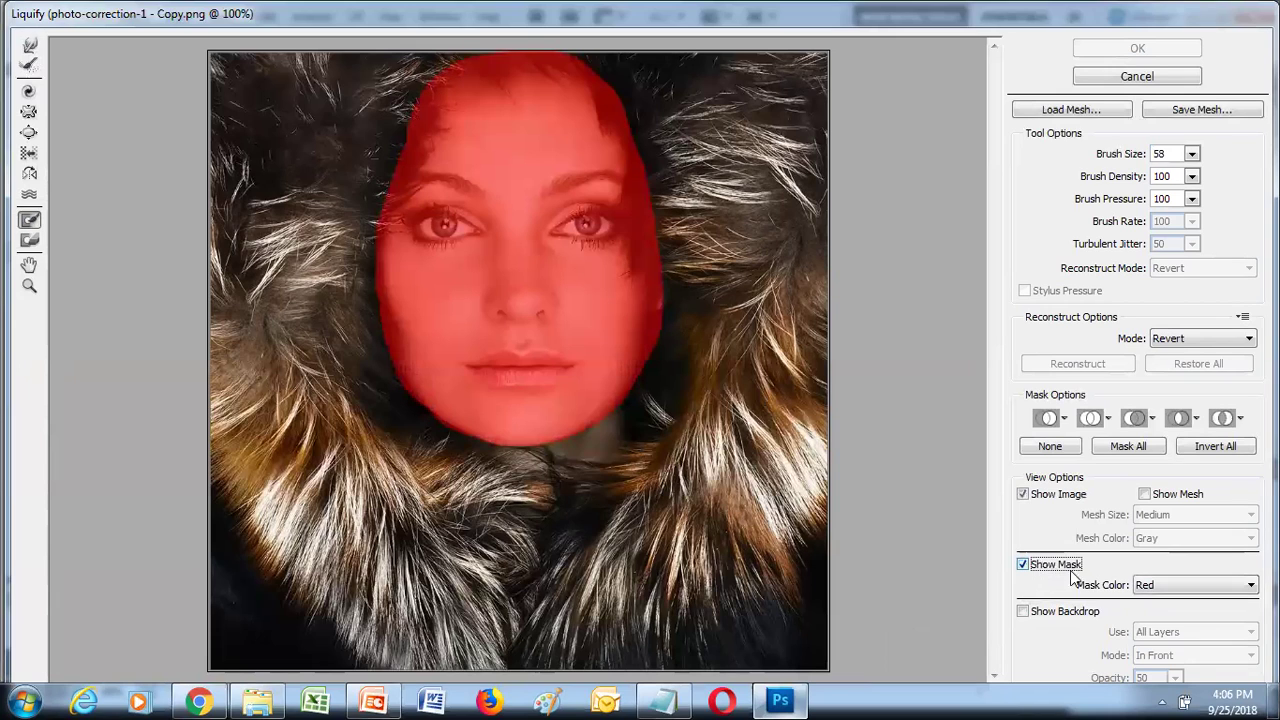
pyautogui.click(1169, 585)
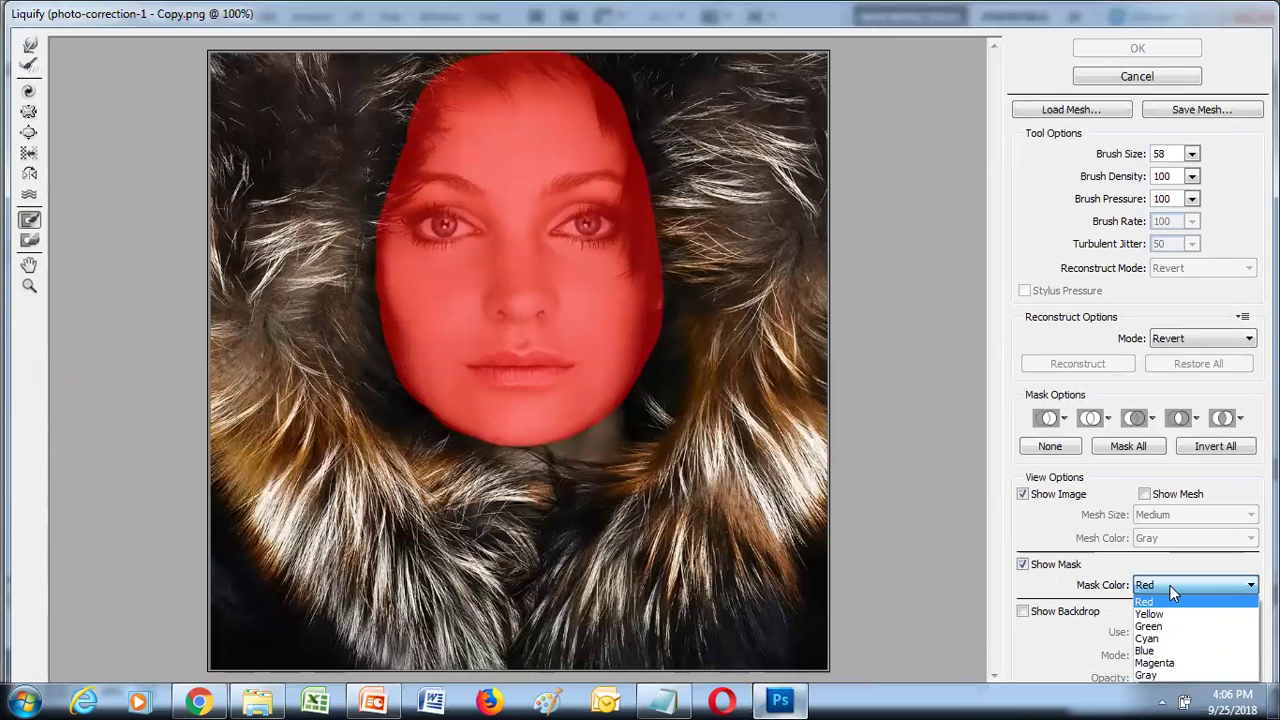
pyautogui.click(1169, 585)
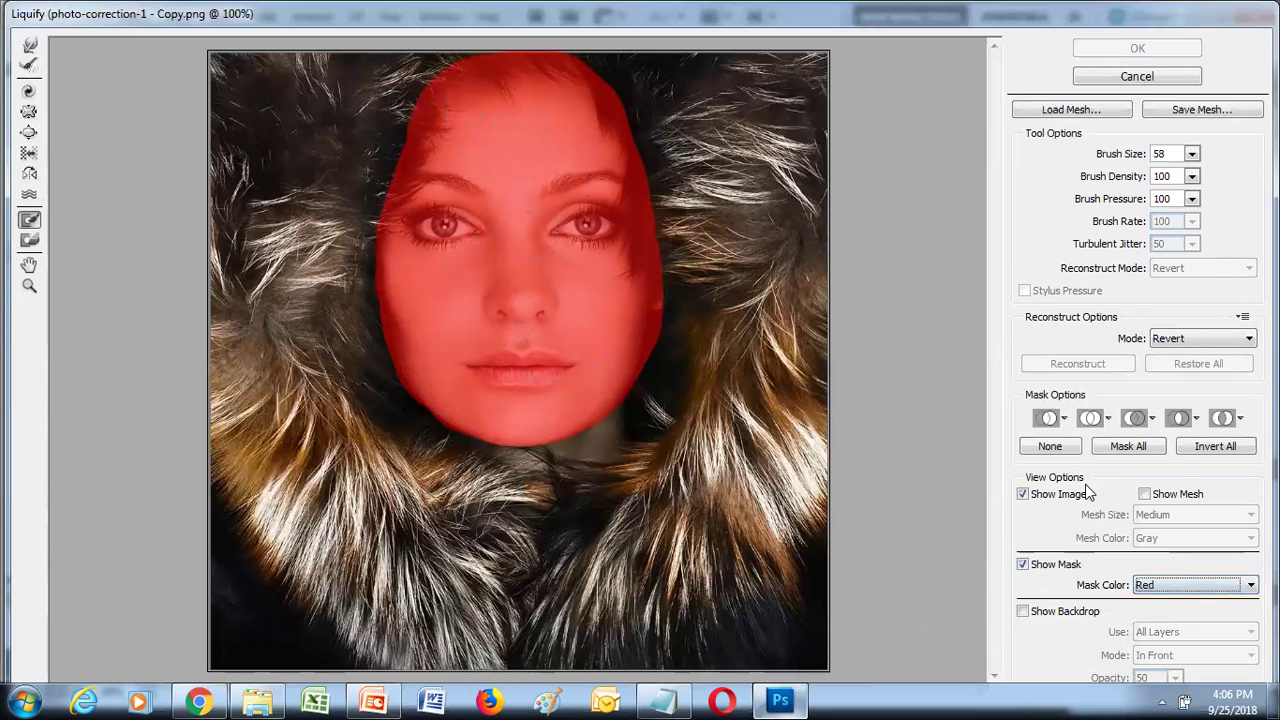
pyautogui.click(1022, 566)
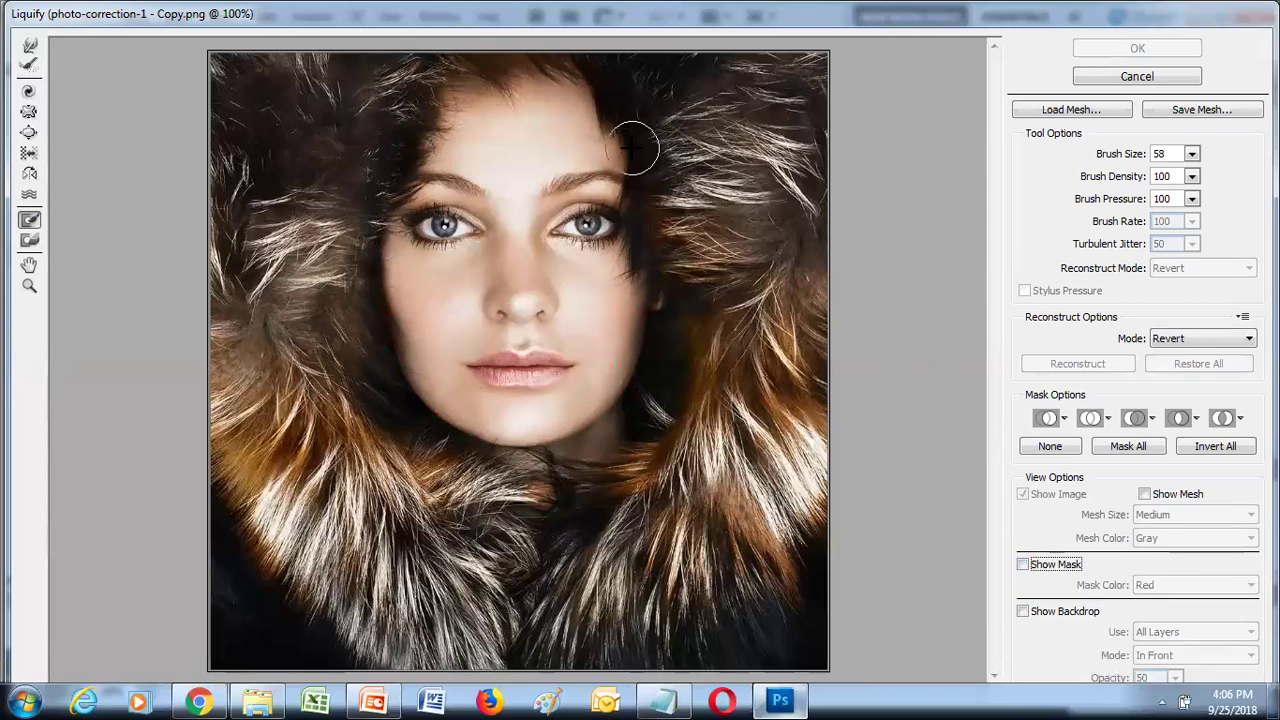
# Step: With Forward Warp, swirl the fur above, left and right of the face and push left hair upward
pyautogui.click(28, 50)
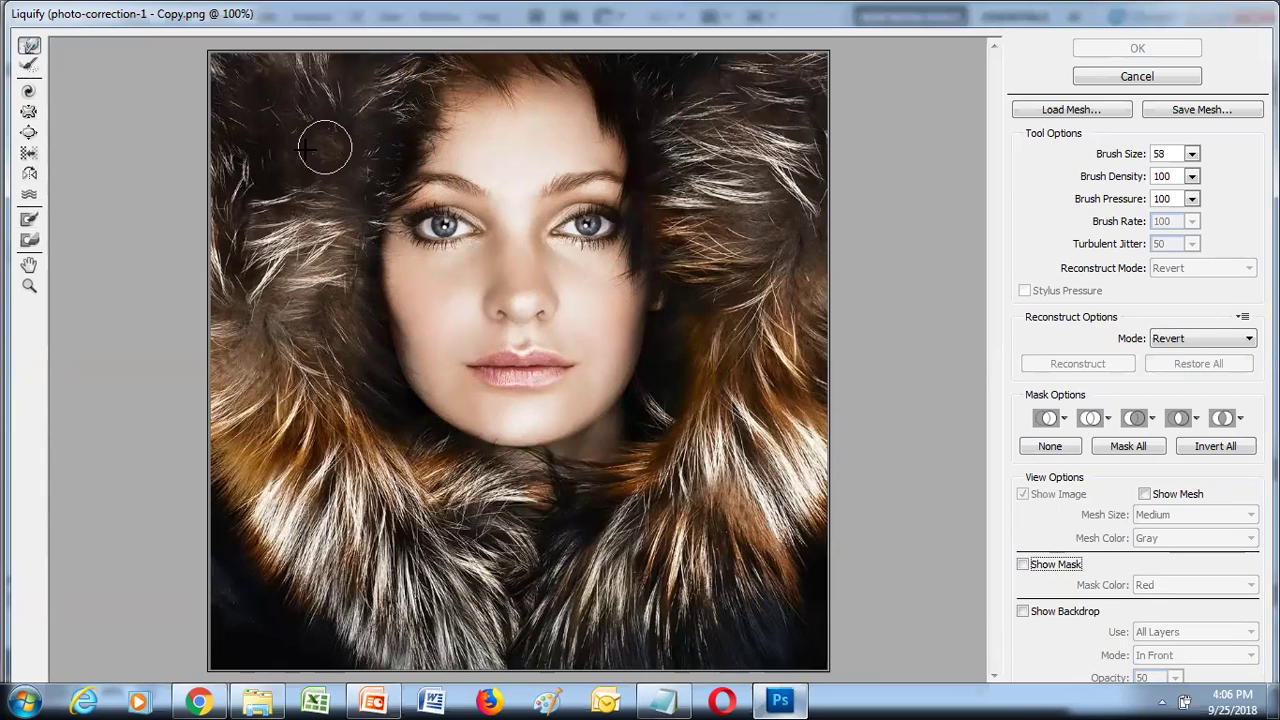
pyautogui.moveTo(300, 150)
pyautogui.mouseDown()
pyautogui.moveTo(288, 116)
pyautogui.moveTo(359, 304)
pyautogui.moveTo(400, 271)
pyautogui.moveTo(457, 171)
pyautogui.moveTo(449, 163)
pyautogui.mouseUp()
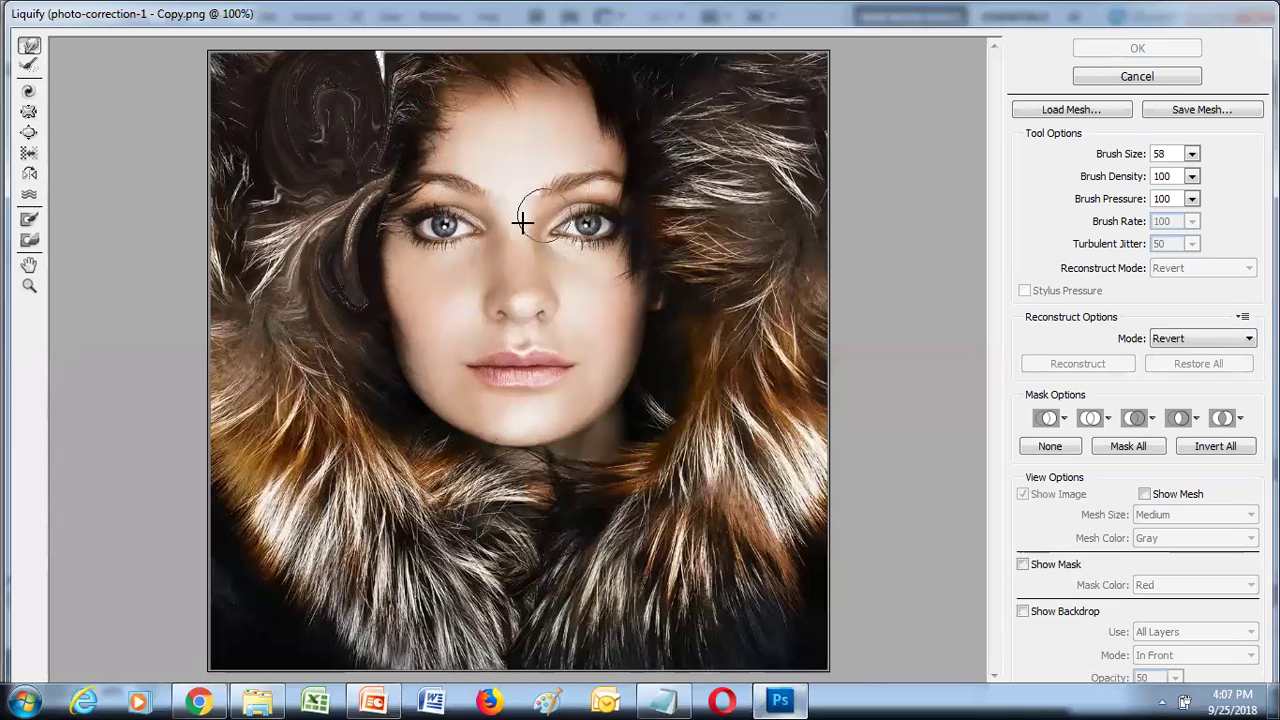
pyautogui.moveTo(655, 180)
pyautogui.mouseDown()
pyautogui.moveTo(778, 172)
pyautogui.moveTo(790, 207)
pyautogui.moveTo(773, 403)
pyautogui.moveTo(780, 568)
pyautogui.moveTo(528, 573)
pyautogui.moveTo(520, 343)
pyautogui.mouseUp()
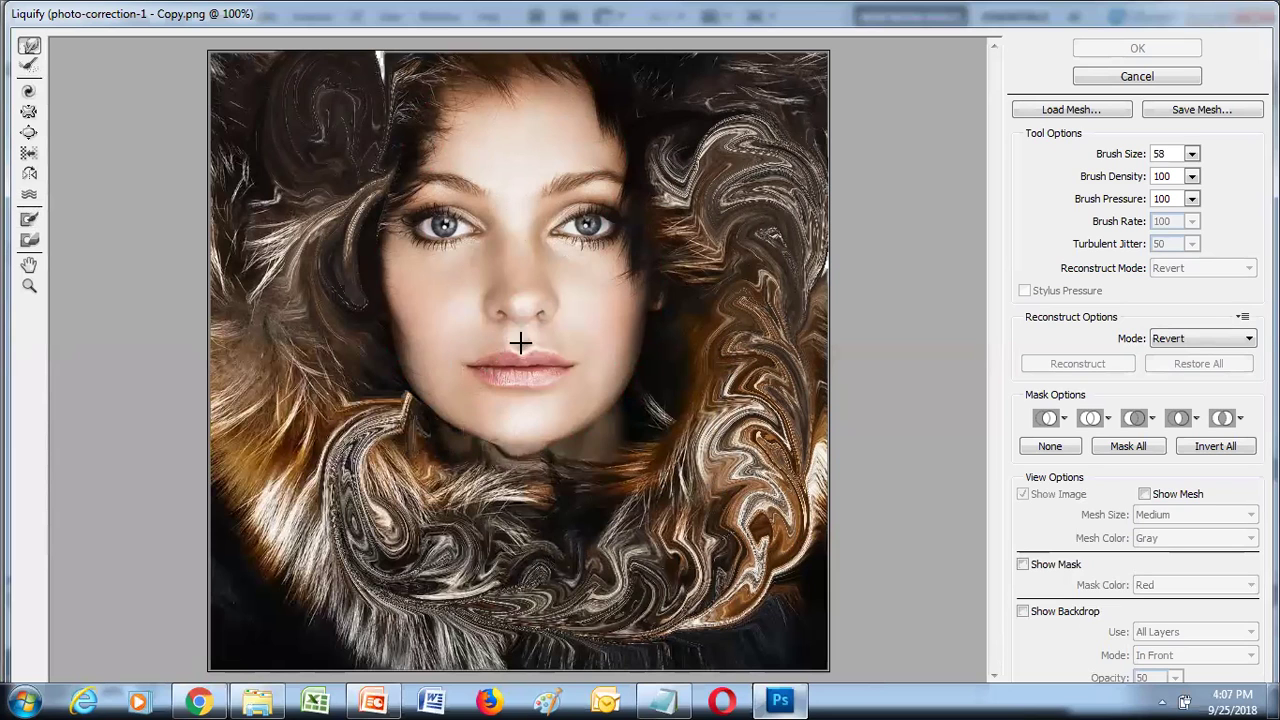
pyautogui.moveTo(668, 340)
pyautogui.mouseDown()
pyautogui.moveTo(694, 270)
pyautogui.moveTo(676, 335)
pyautogui.mouseUp()
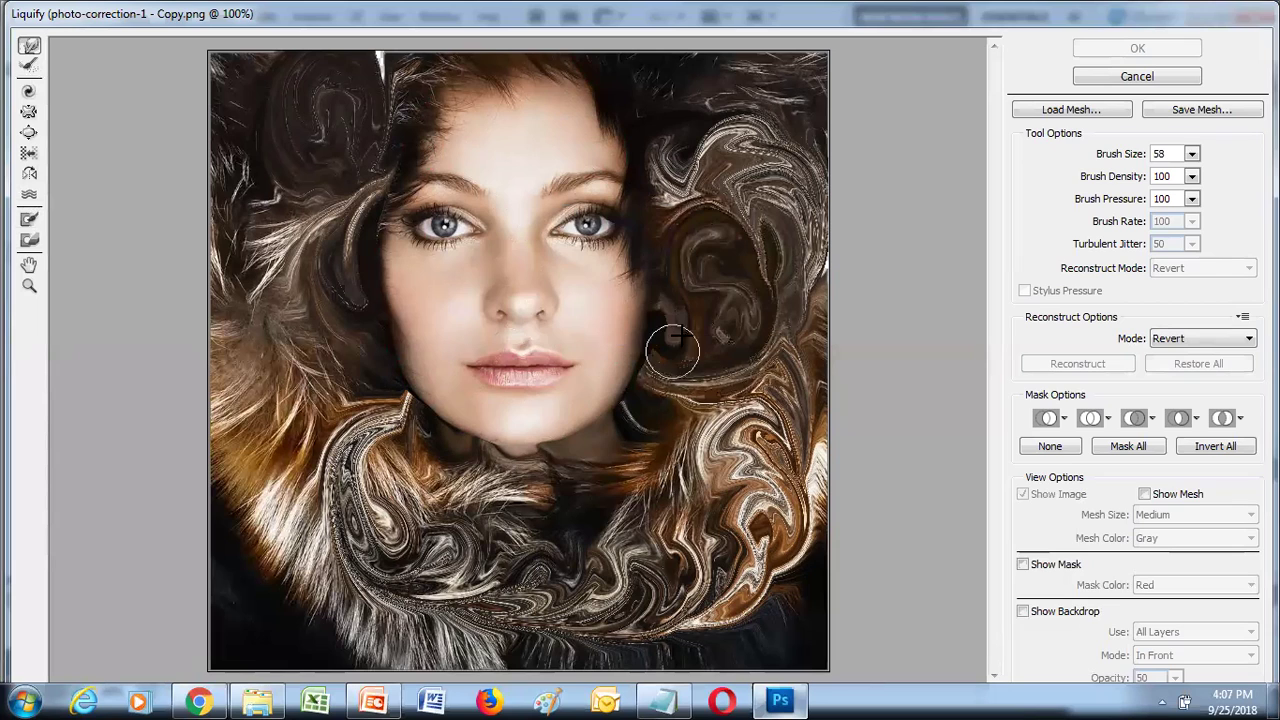
pyautogui.moveTo(408, 348)
pyautogui.mouseDown()
pyautogui.moveTo(329, 336)
pyautogui.moveTo(305, 350)
pyautogui.mouseUp()
pyautogui.moveTo(368, 118); pyautogui.dragTo(278, 253)
pyautogui.moveTo(269, 326)
pyautogui.mouseDown()
pyautogui.moveTo(300, 570)
pyautogui.moveTo(335, 630)
pyautogui.moveTo(359, 604)
pyautogui.moveTo(470, 640)
pyautogui.moveTo(560, 615)
pyautogui.moveTo(700, 620)
pyautogui.moveTo(790, 580)
pyautogui.moveTo(660, 645)
pyautogui.moveTo(340, 640)
pyautogui.moveTo(245, 595)
pyautogui.moveTo(260, 590)
pyautogui.moveTo(275, 330)
pyautogui.moveTo(243, 186)
pyautogui.moveTo(244, 347)
pyautogui.moveTo(305, 420)
pyautogui.moveTo(270, 270)
pyautogui.moveTo(250, 290)
pyautogui.moveTo(329, 292)
pyautogui.mouseUp()
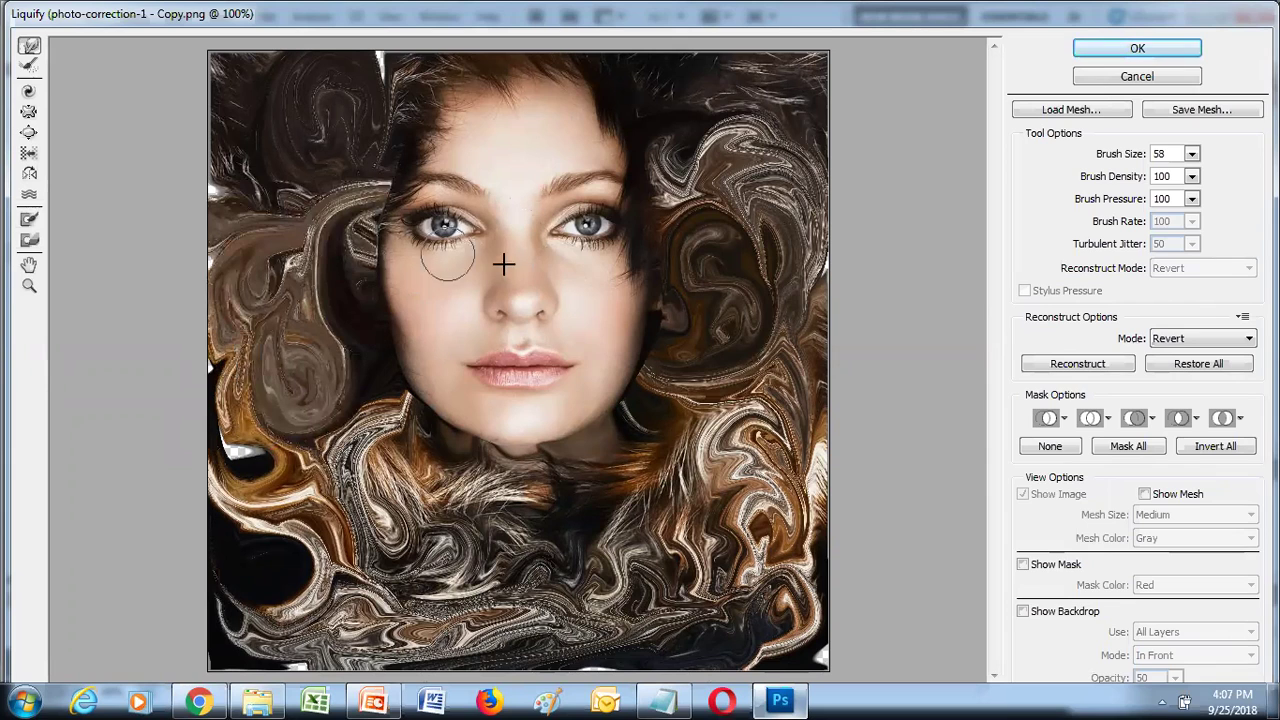
pyautogui.moveTo(471, 134)
pyautogui.mouseDown()
pyautogui.moveTo(406, 63)
pyautogui.moveTo(526, 146)
pyautogui.moveTo(454, 383)
pyautogui.moveTo(600, 470)
pyautogui.moveTo(700, 450)
pyautogui.moveTo(560, 175)
pyautogui.mouseUp()
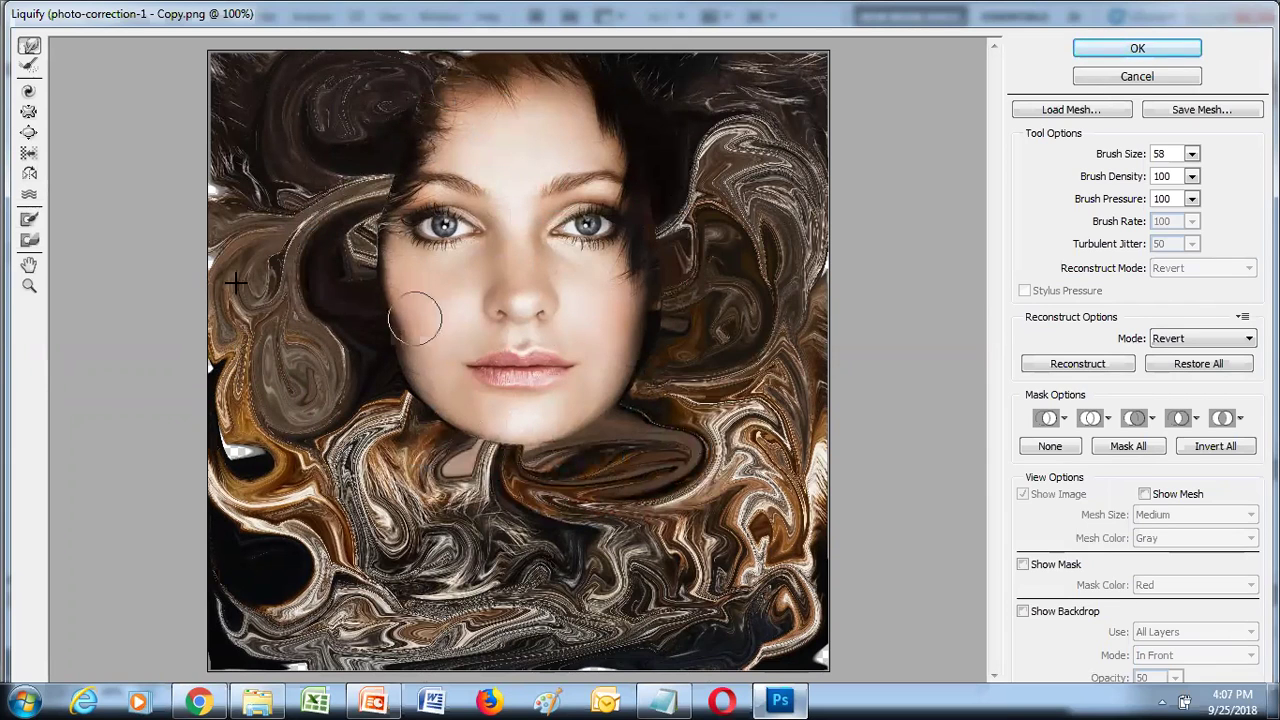
pyautogui.moveTo(414, 300); pyautogui.dragTo(240, 170)
pyautogui.moveTo(240, 300)
pyautogui.mouseDown()
pyautogui.moveTo(440, 470)
pyautogui.moveTo(260, 300)
pyautogui.moveTo(280, 200)
pyautogui.moveTo(260, 150)
pyautogui.moveTo(250, 165)
pyautogui.moveTo(280, 300)
pyautogui.moveTo(214, 120)
pyautogui.moveTo(290, 232)
pyautogui.moveTo(235, 152)
pyautogui.moveTo(355, 132)
pyautogui.moveTo(198, 140)
pyautogui.moveTo(300, 155)
pyautogui.moveTo(295, 128)
pyautogui.moveTo(204, 124)
pyautogui.moveTo(272, 160)
pyautogui.moveTo(262, 155)
pyautogui.moveTo(276, 144)
pyautogui.moveTo(320, 160)
pyautogui.moveTo(213, 128)
pyautogui.moveTo(290, 160)
pyautogui.moveTo(257, 114)
pyautogui.moveTo(228, 245)
pyautogui.moveTo(300, 91)
pyautogui.moveTo(390, 168)
pyautogui.moveTo(354, 140)
pyautogui.moveTo(214, 143)
pyautogui.moveTo(305, 130)
pyautogui.moveTo(280, 75)
pyautogui.mouseUp()
# Step: Smear the upper-left hairline, lower-left hair and fur on both sides into long streaks
pyautogui.moveTo(426, 152)
pyautogui.mouseDown()
pyautogui.moveTo(356, 250)
pyautogui.moveTo(257, 129)
pyautogui.moveTo(229, 143)
pyautogui.moveTo(294, 143)
pyautogui.moveTo(240, 145)
pyautogui.moveTo(210, 200)
pyautogui.moveTo(230, 225)
pyautogui.moveTo(290, 470)
pyautogui.moveTo(335, 320)
pyautogui.moveTo(375, 470)
pyautogui.moveTo(292, 302)
pyautogui.moveTo(315, 380)
pyautogui.moveTo(298, 178)
pyautogui.mouseUp()
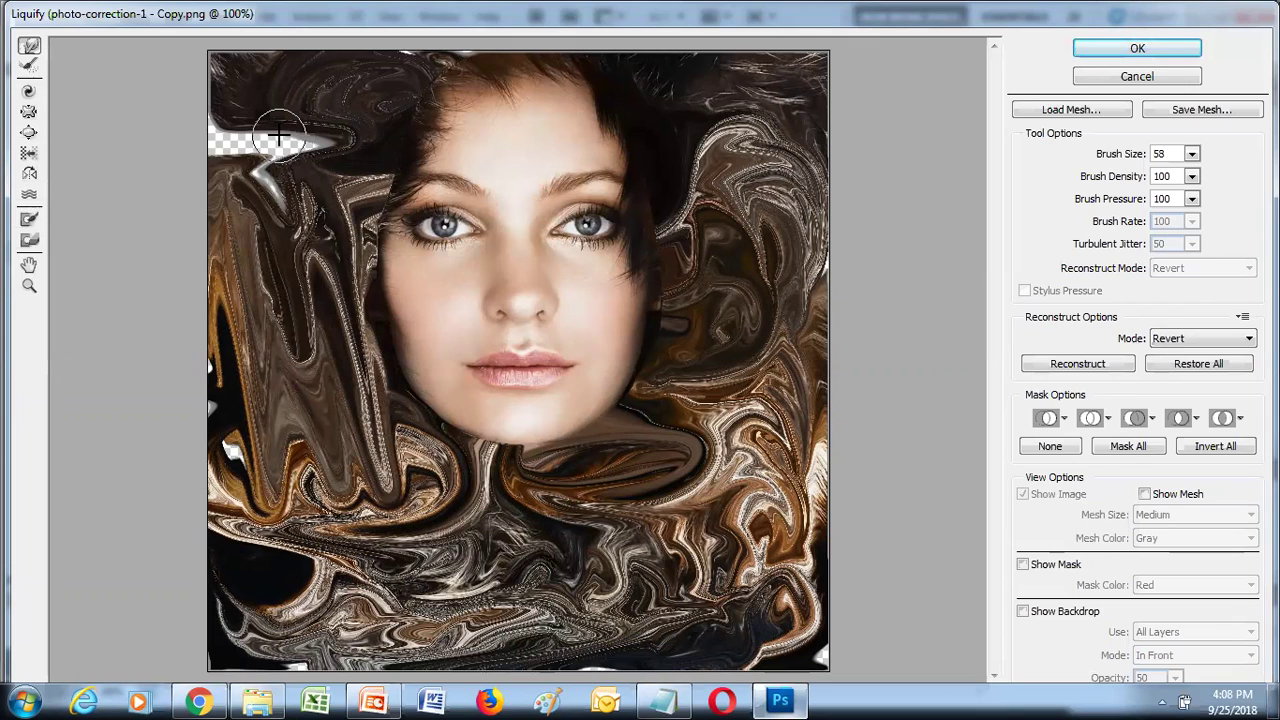
pyautogui.moveTo(380, 115)
pyautogui.mouseDown()
pyautogui.moveTo(324, 217)
pyautogui.moveTo(265, 185)
pyautogui.moveTo(225, 140)
pyautogui.moveTo(239, 111)
pyautogui.moveTo(223, 106)
pyautogui.mouseUp()
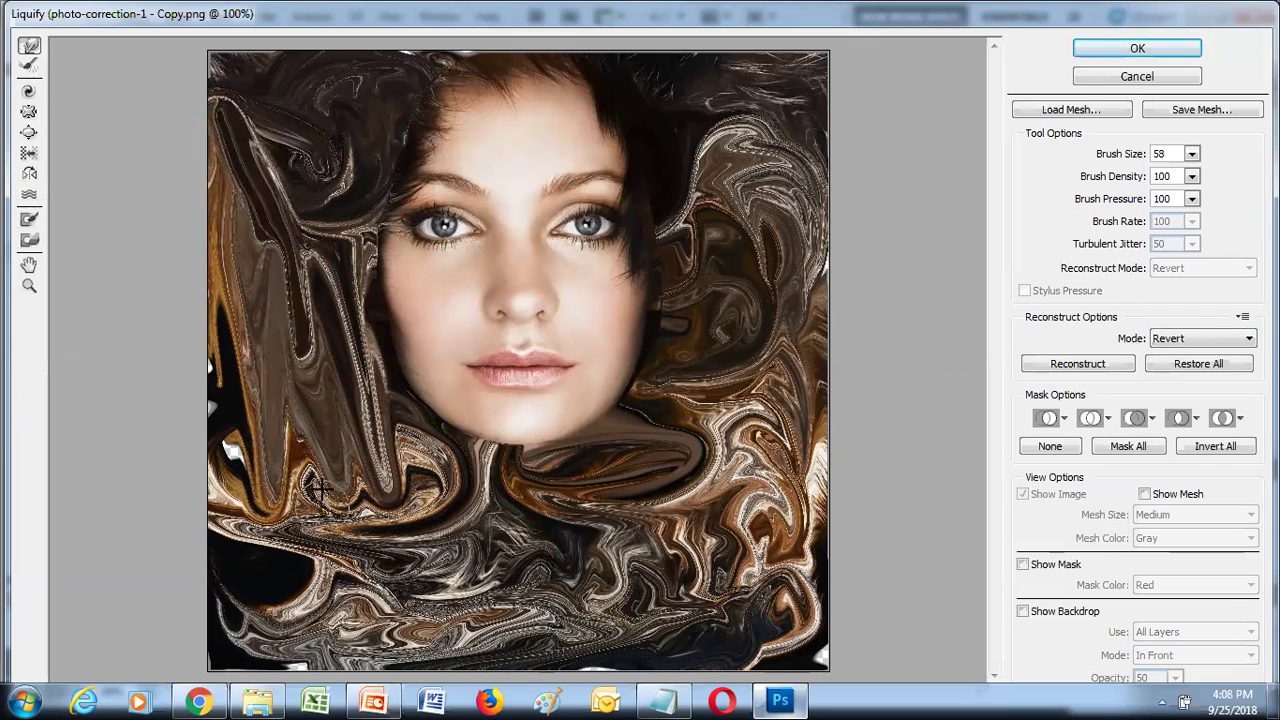
pyautogui.moveTo(316, 488); pyautogui.dragTo(291, 529)
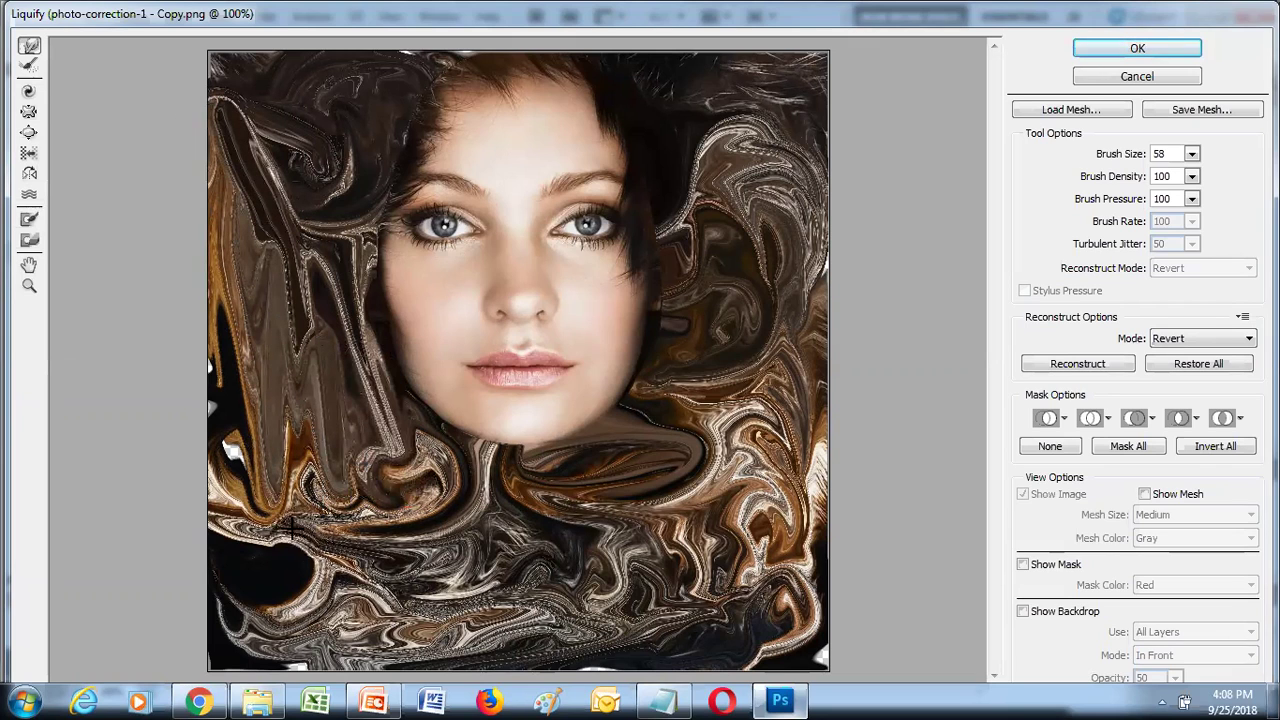
pyautogui.moveTo(291, 529)
pyautogui.mouseDown()
pyautogui.moveTo(338, 124)
pyautogui.moveTo(471, 29)
pyautogui.moveTo(590, 62)
pyautogui.moveTo(671, 114)
pyautogui.moveTo(755, 205)
pyautogui.moveTo(590, 62)
pyautogui.moveTo(670, 140)
pyautogui.moveTo(628, 72)
pyautogui.moveTo(720, 140)
pyautogui.moveTo(613, 66)
pyautogui.moveTo(463, 49)
pyautogui.moveTo(393, 78)
pyautogui.moveTo(630, 60)
pyautogui.mouseUp()
pyautogui.moveTo(289, 356)
pyautogui.mouseDown()
pyautogui.moveTo(330, 470)
pyautogui.moveTo(320, 340)
pyautogui.moveTo(336, 484)
pyautogui.moveTo(295, 350)
pyautogui.moveTo(300, 190)
pyautogui.mouseUp()
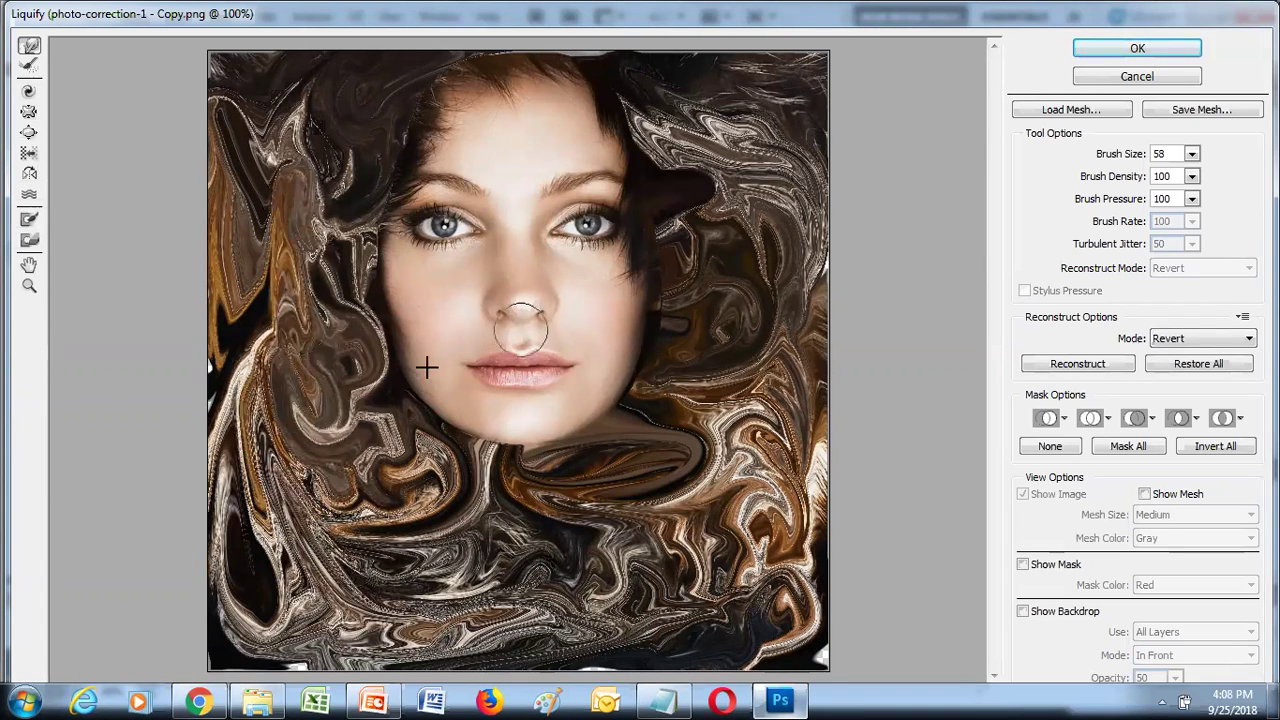
pyautogui.moveTo(685, 185); pyautogui.dragTo(694, 200)
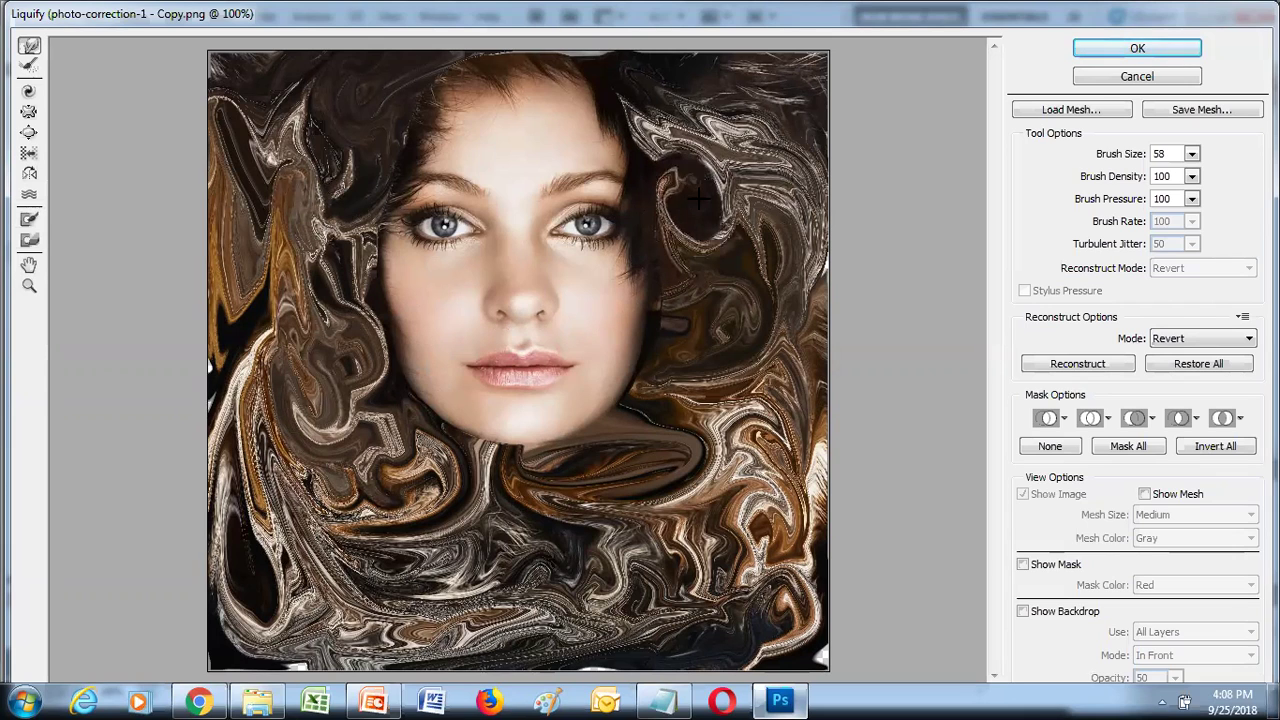
# Step: Briefly preview the mask, then Restore All to revert every warp
pyautogui.click(1022, 564)
pyautogui.click(1022, 564)
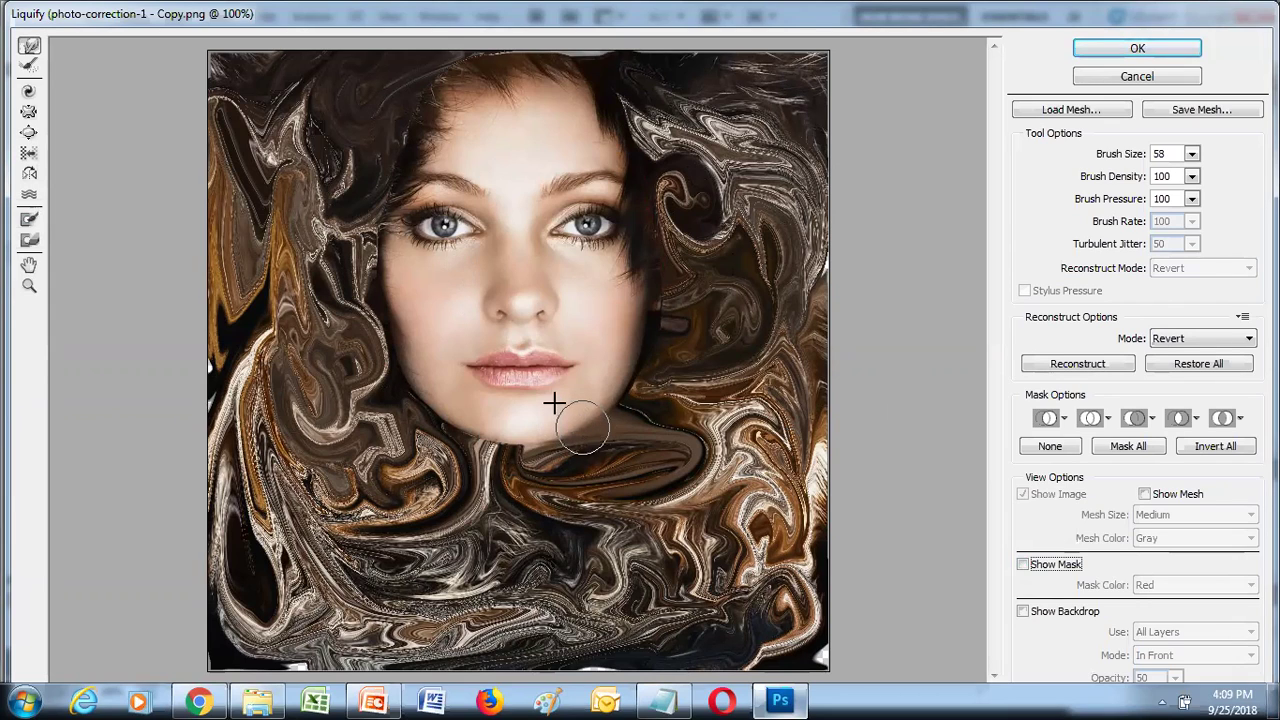
pyautogui.click(1207, 366)
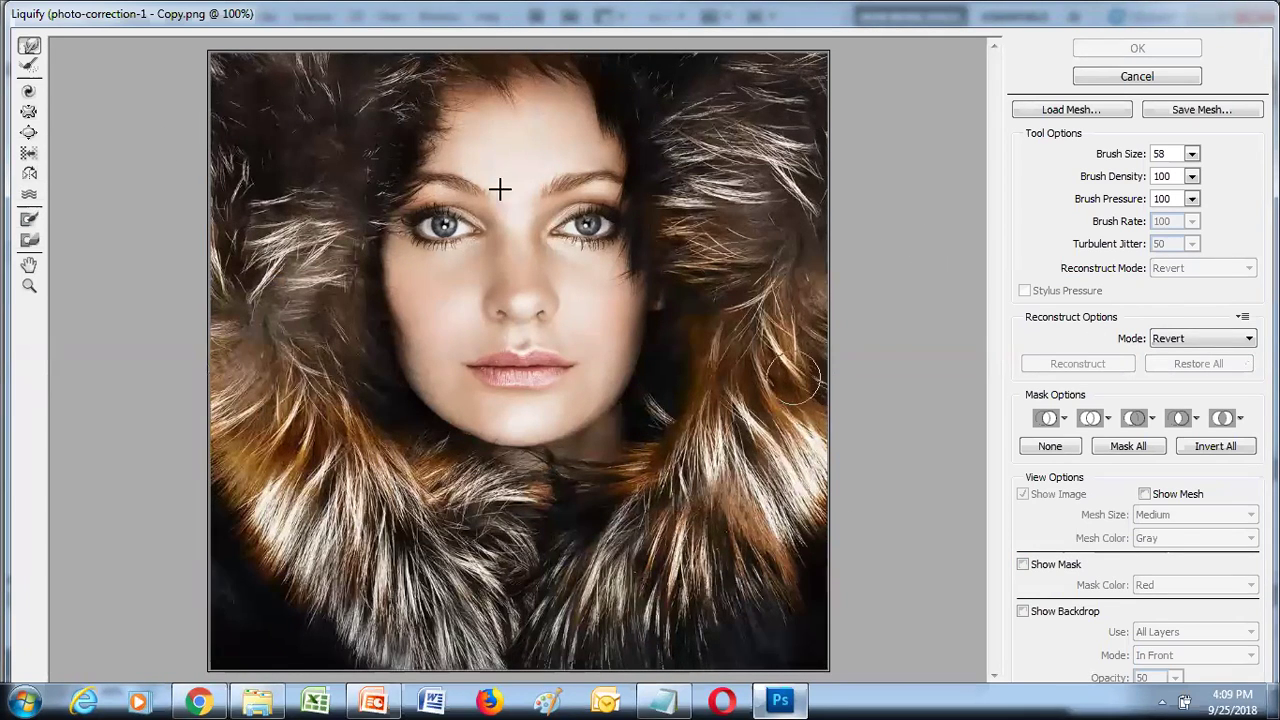
# Step: Cancel Liquify, close the portrait without saving, and show PowerPoint slide 2
pyautogui.click(1157, 79)
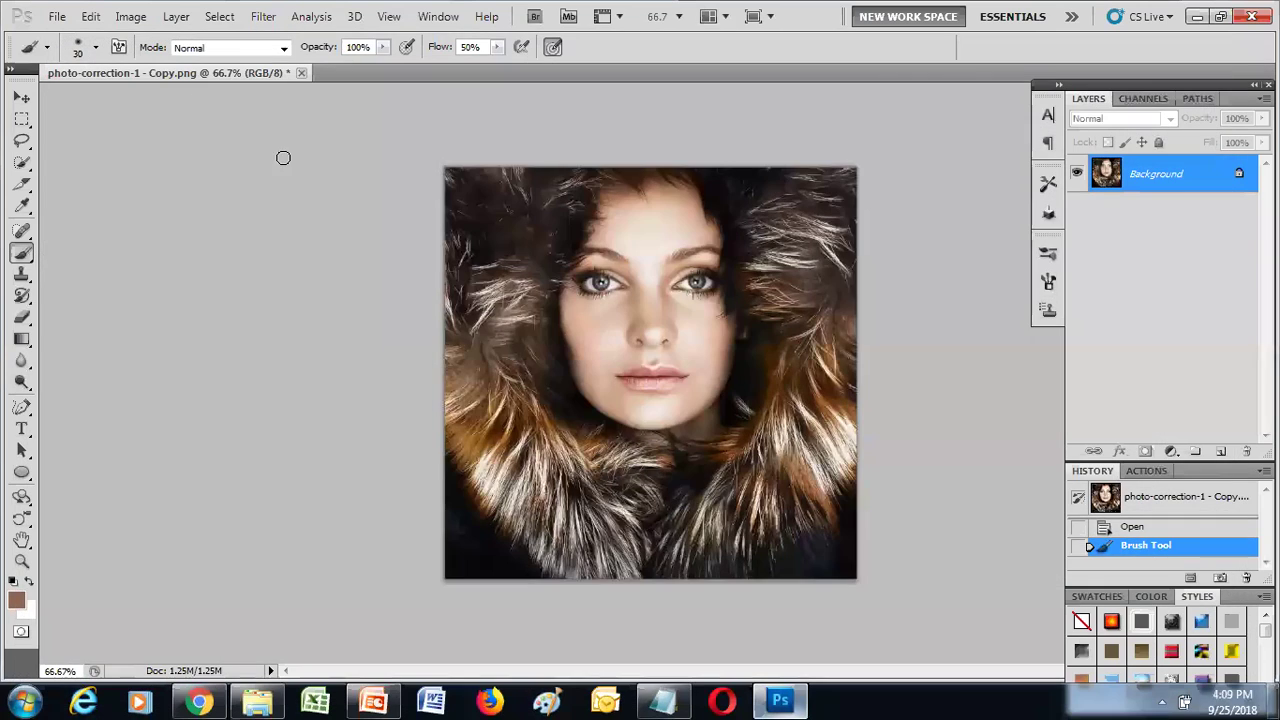
pyautogui.click(300, 74)
pyautogui.click(660, 283)
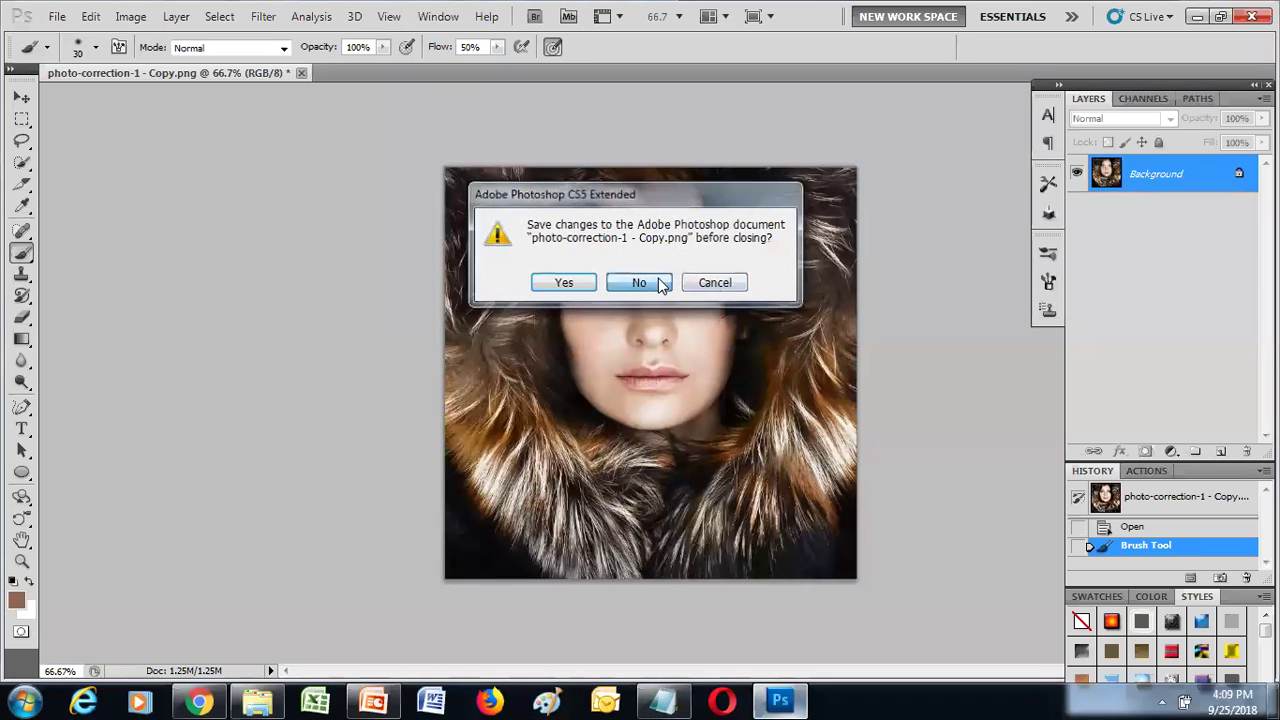
pyautogui.click(374, 699)
pyautogui.click(120, 390)
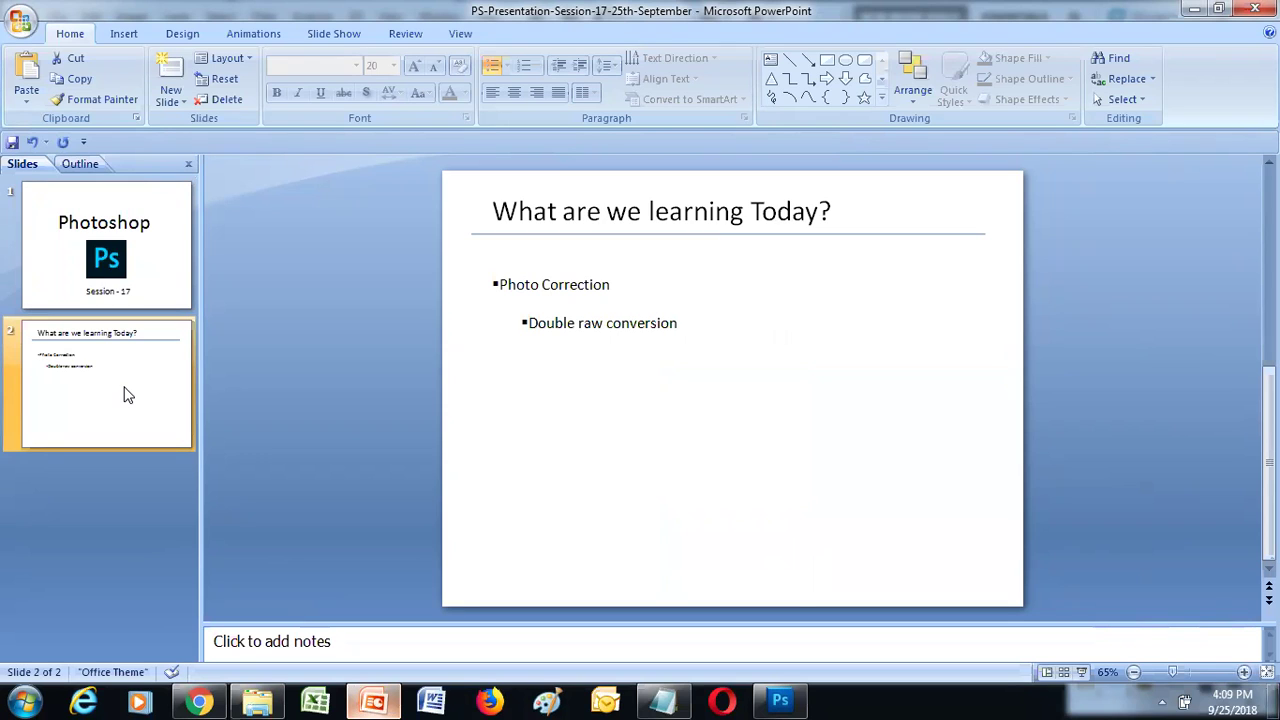
# Step: Return to Photoshop CS5 and bring up the Open dialog with Ctrl+O
pyautogui.click(780, 700)
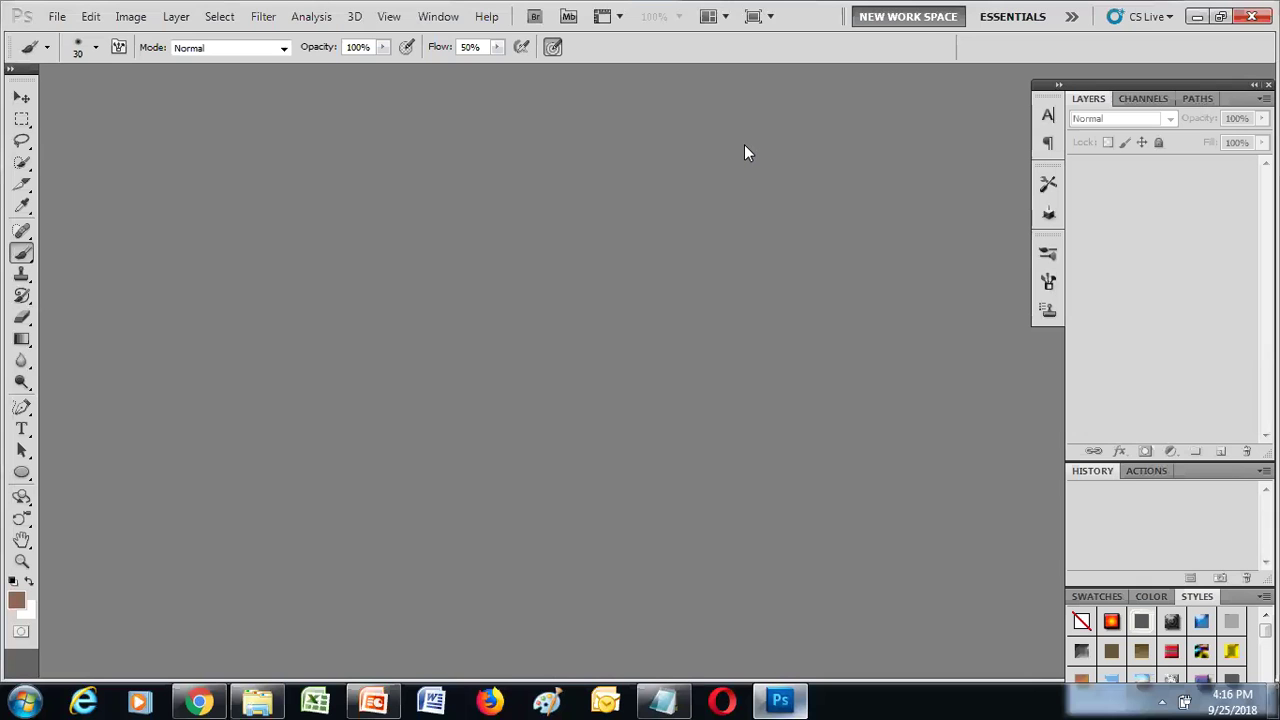
pyautogui.hotkey('ctrl', 'o')
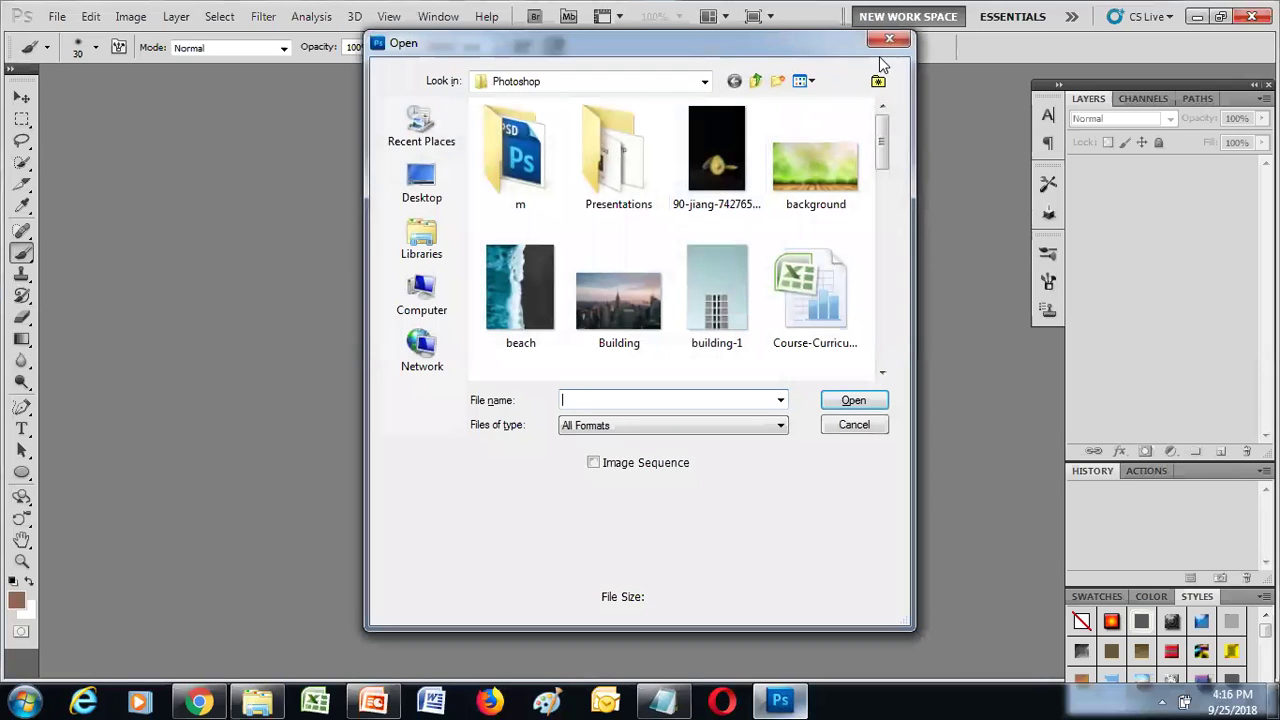
# Step: Dismiss the Open dialog without opening a file and show the File menu
pyautogui.click(889, 39)
pyautogui.click(57, 16)
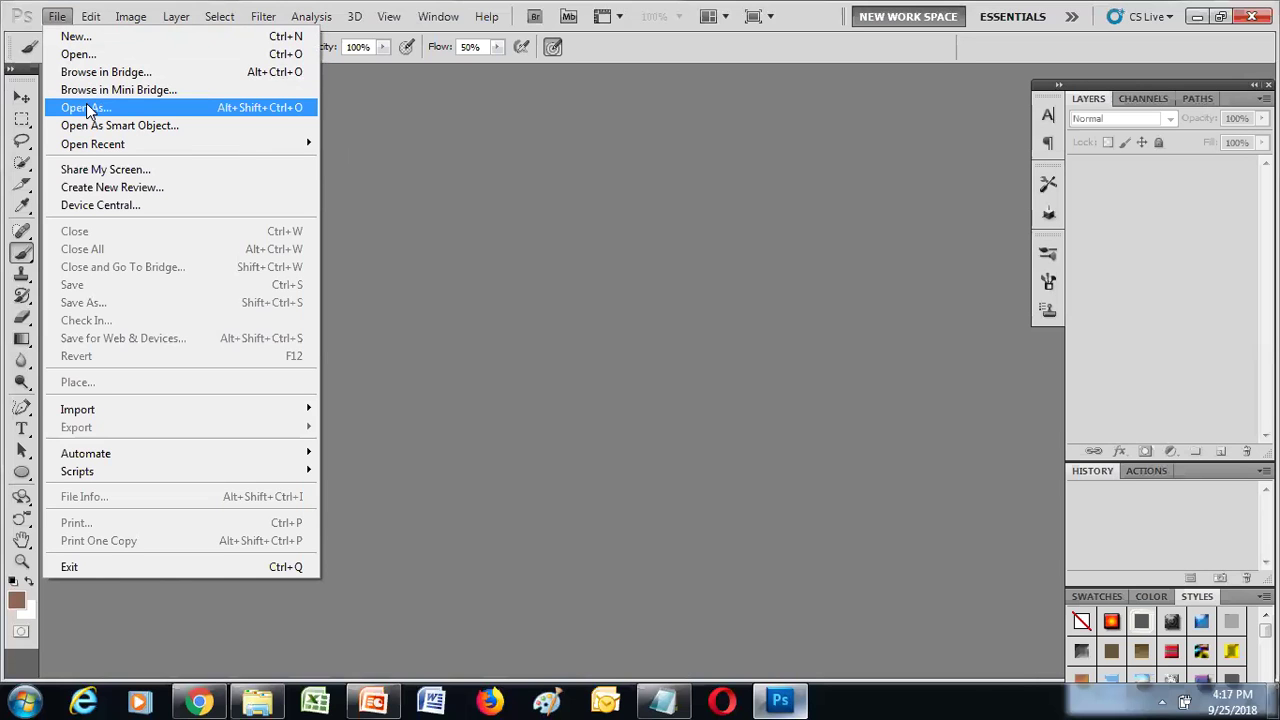
# Step: In Open As, select the Photo-correction-1 image and show the format list
pyautogui.click(88, 108)
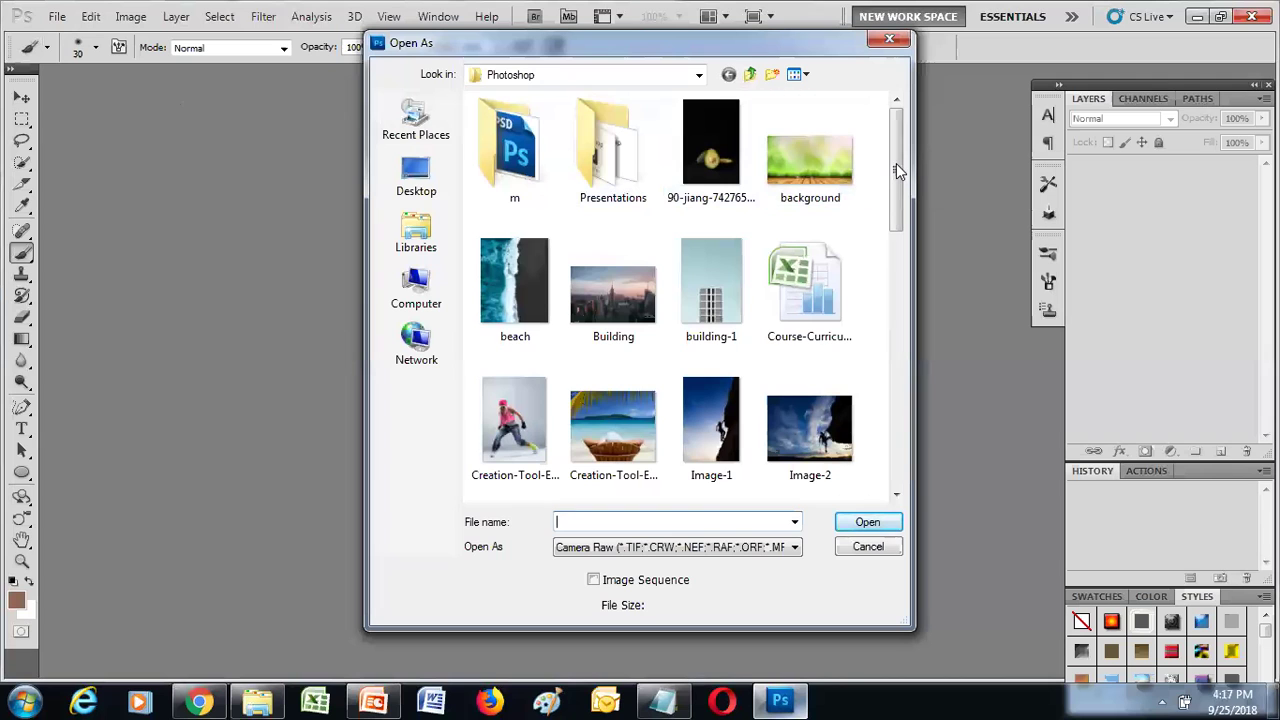
pyautogui.moveTo(896, 163)
pyautogui.mouseDown()
pyautogui.moveTo(896, 196)
pyautogui.moveTo(617, 343)
pyautogui.mouseUp()
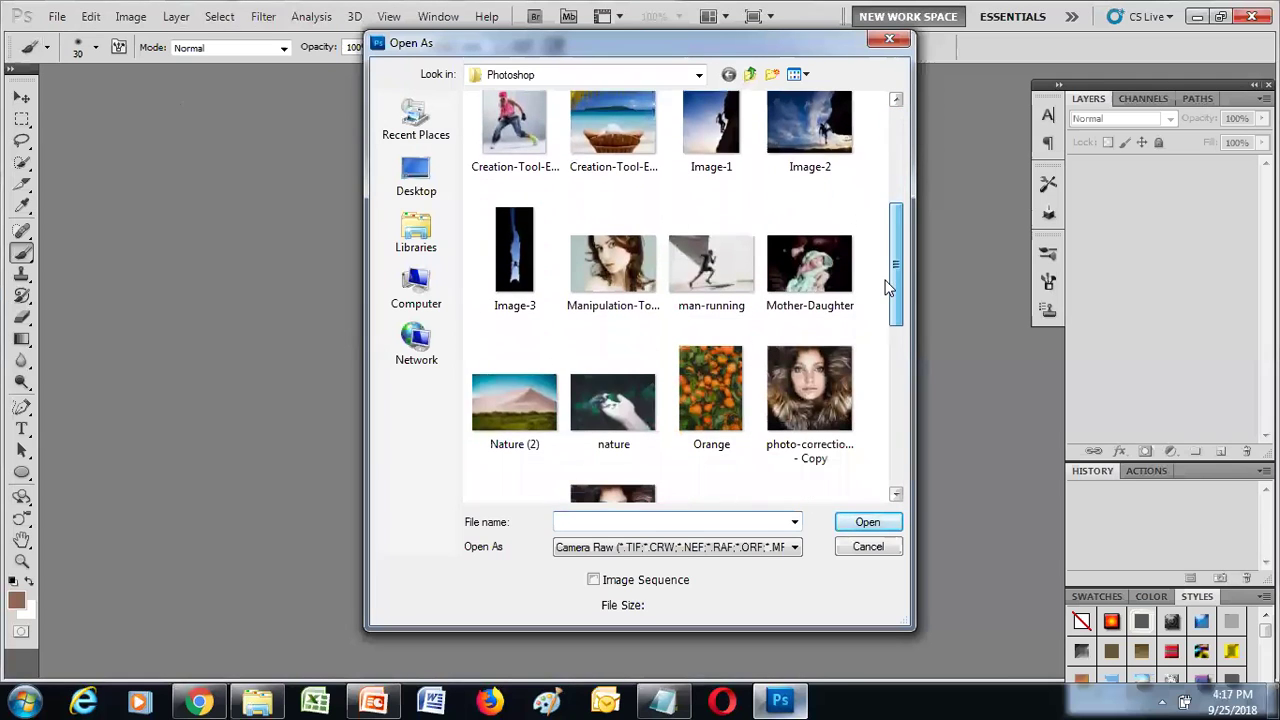
pyautogui.click(514, 385)
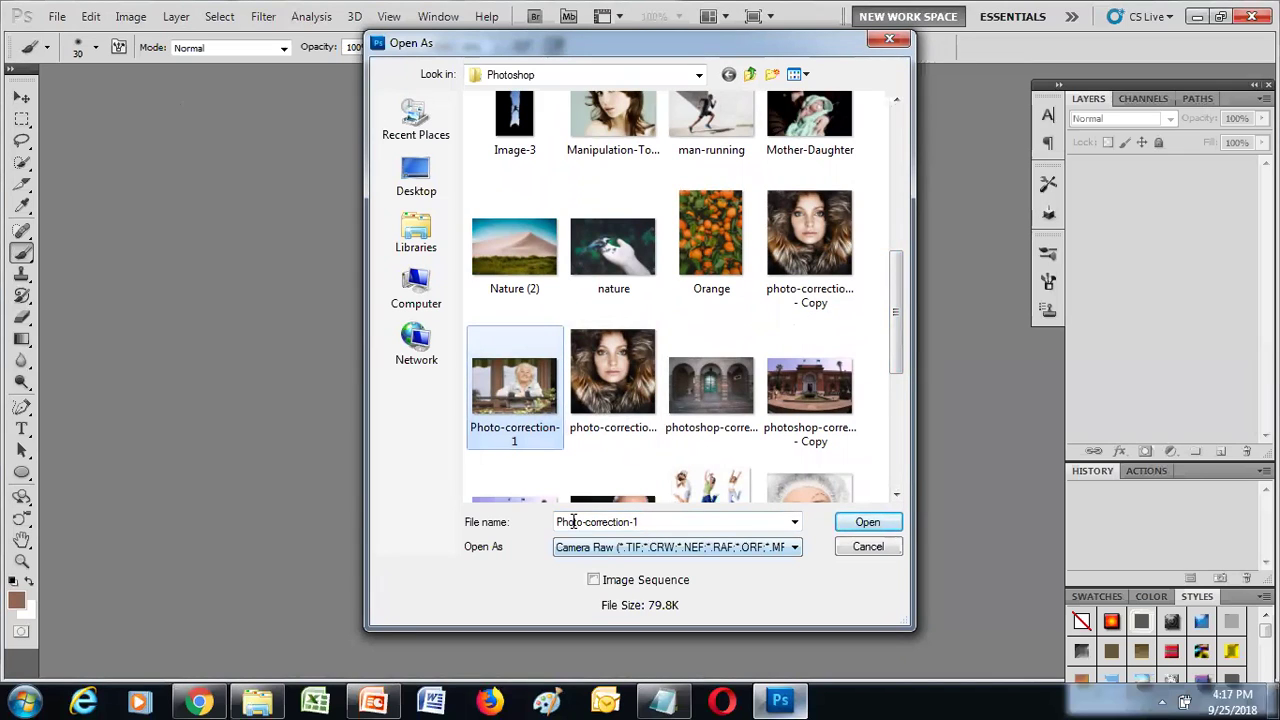
pyautogui.click(636, 553)
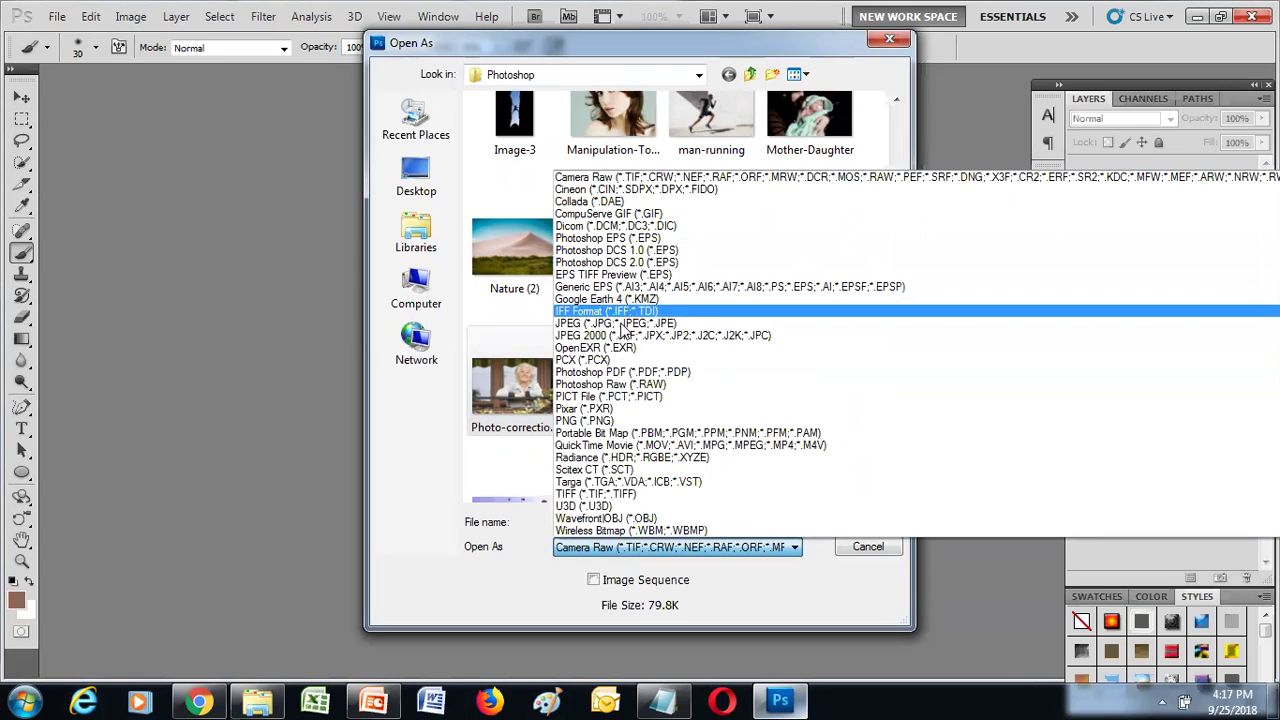
# Step: Set the Open As format to Camera Raw for Photo-correction-1
pyautogui.click(615, 371)
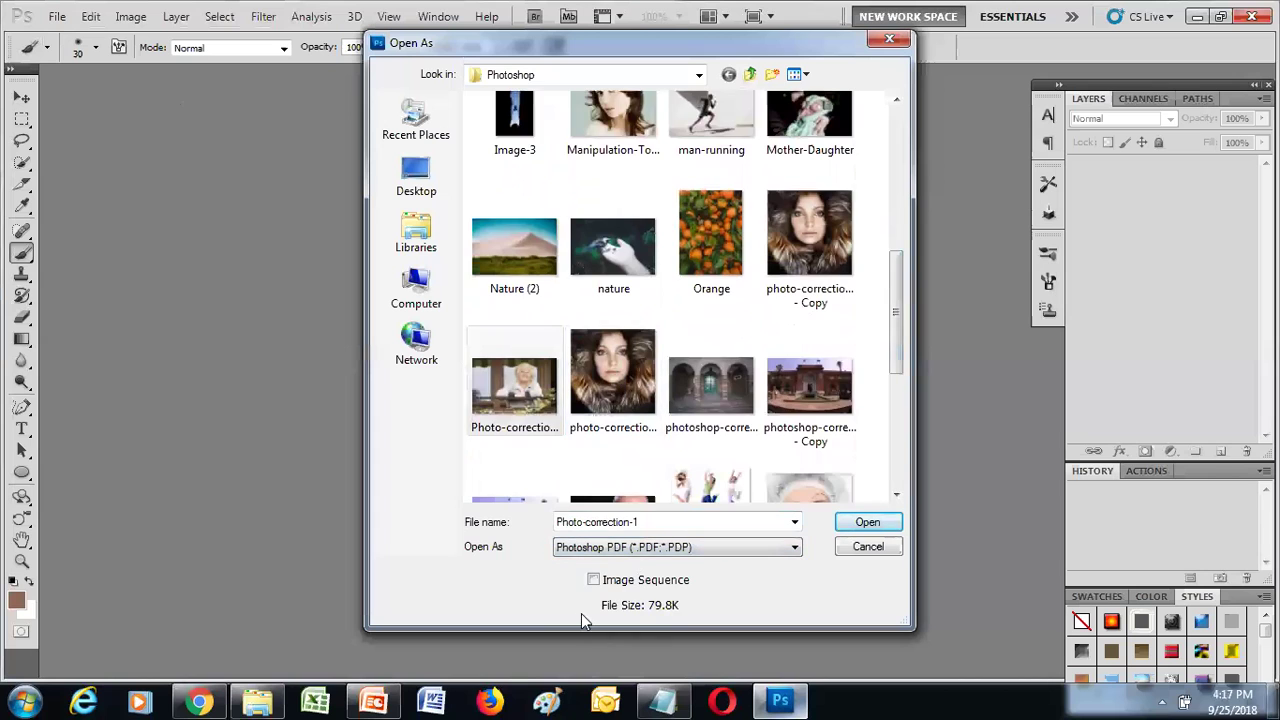
pyautogui.click(607, 549)
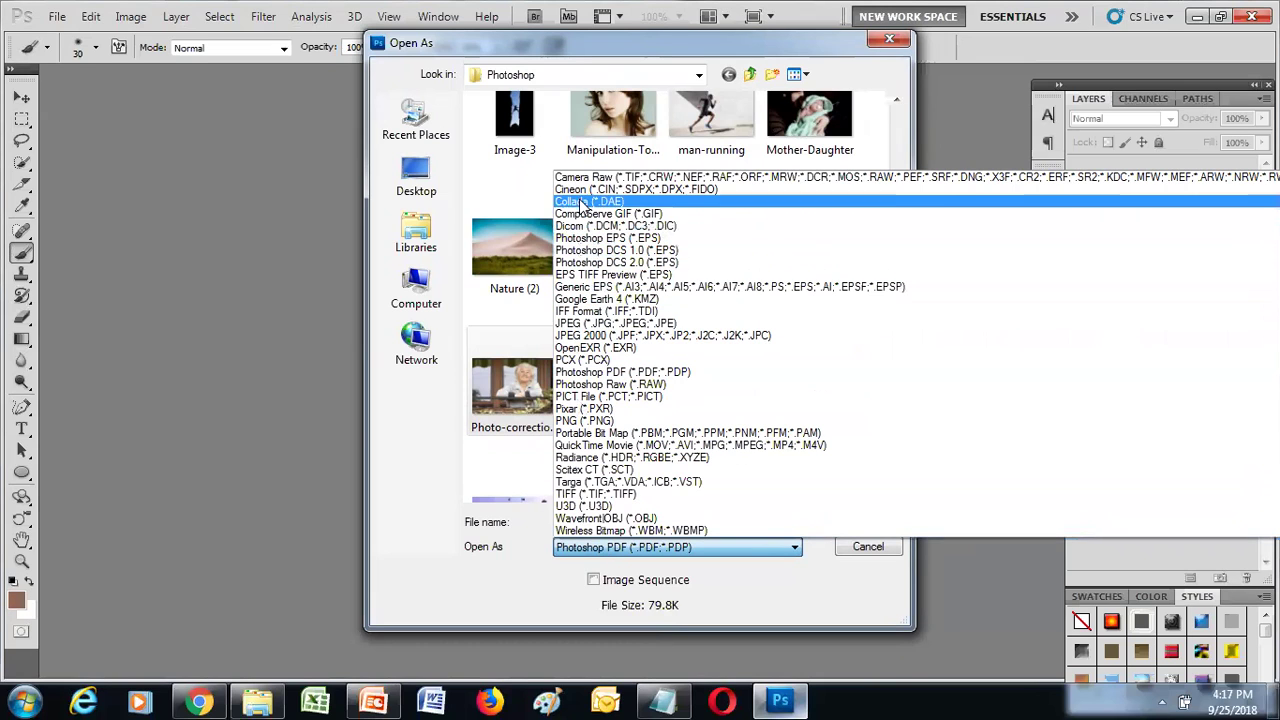
pyautogui.scroll(1, 583, 222)
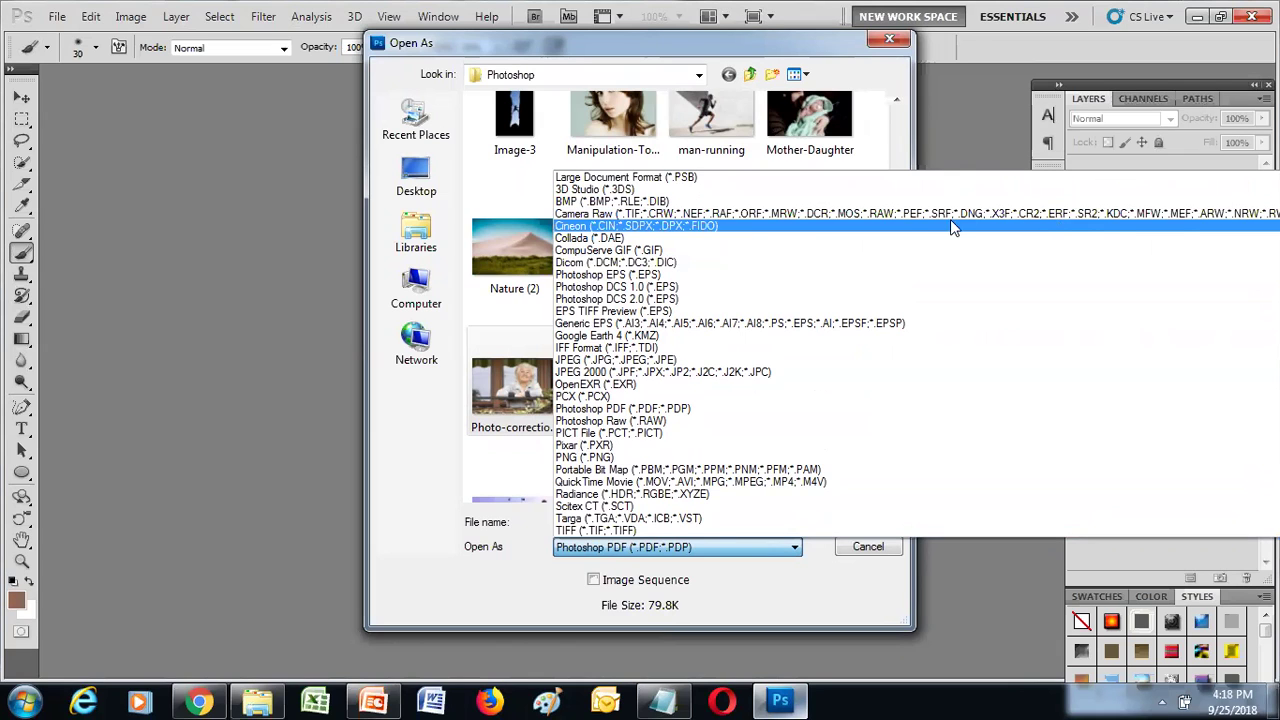
pyautogui.click(583, 216)
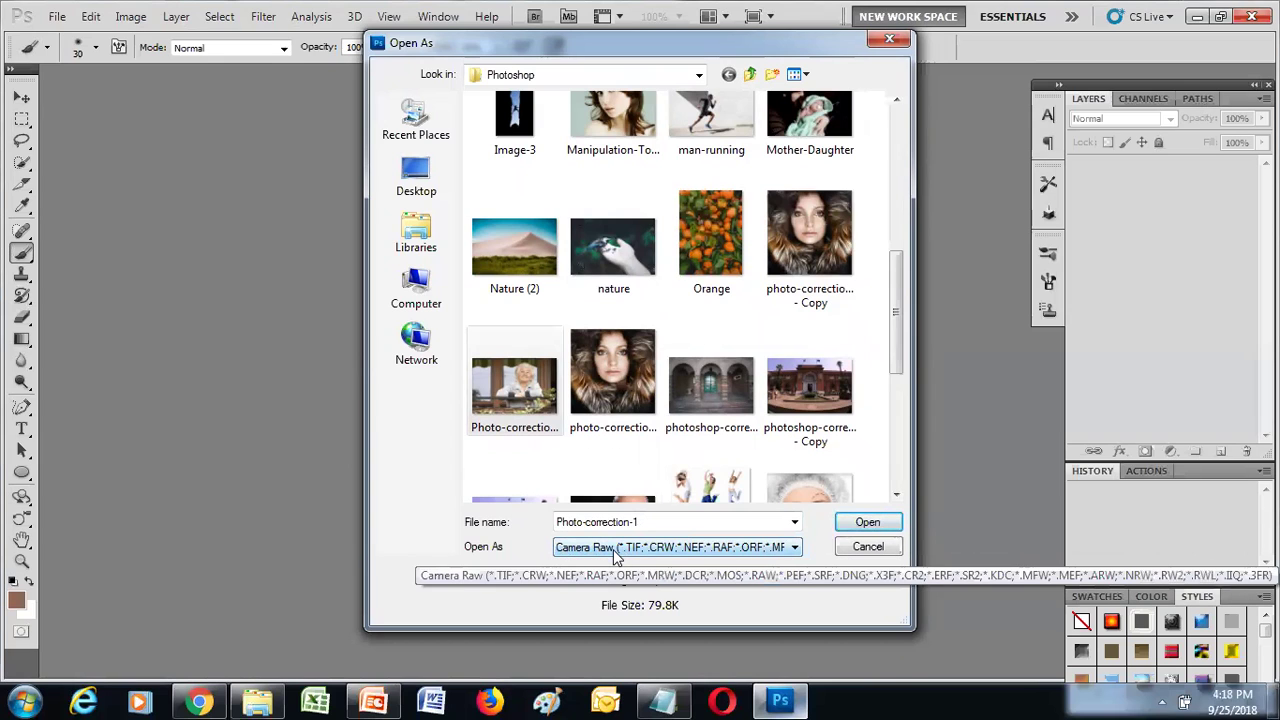
pyautogui.click(531, 403)
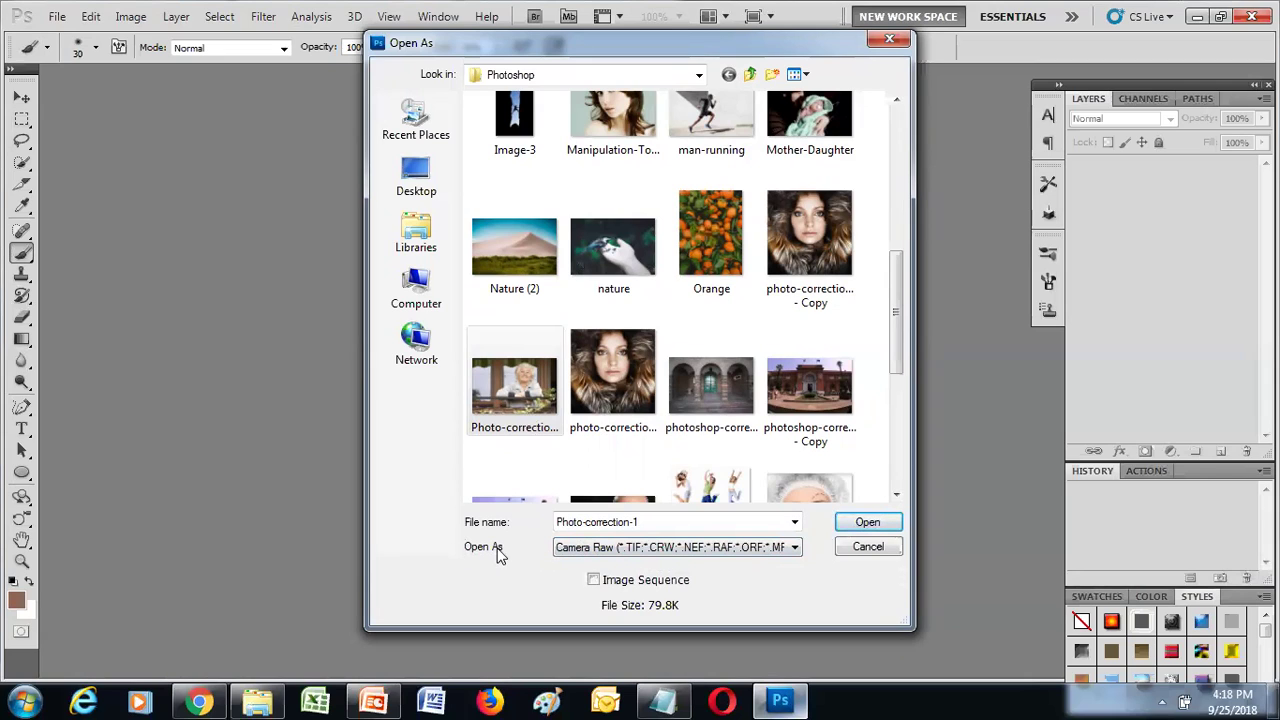
# Step: Open Photo-correction-1.jpg in the Camera Raw 6.0 window and reposition the window
pyautogui.click(855, 530)
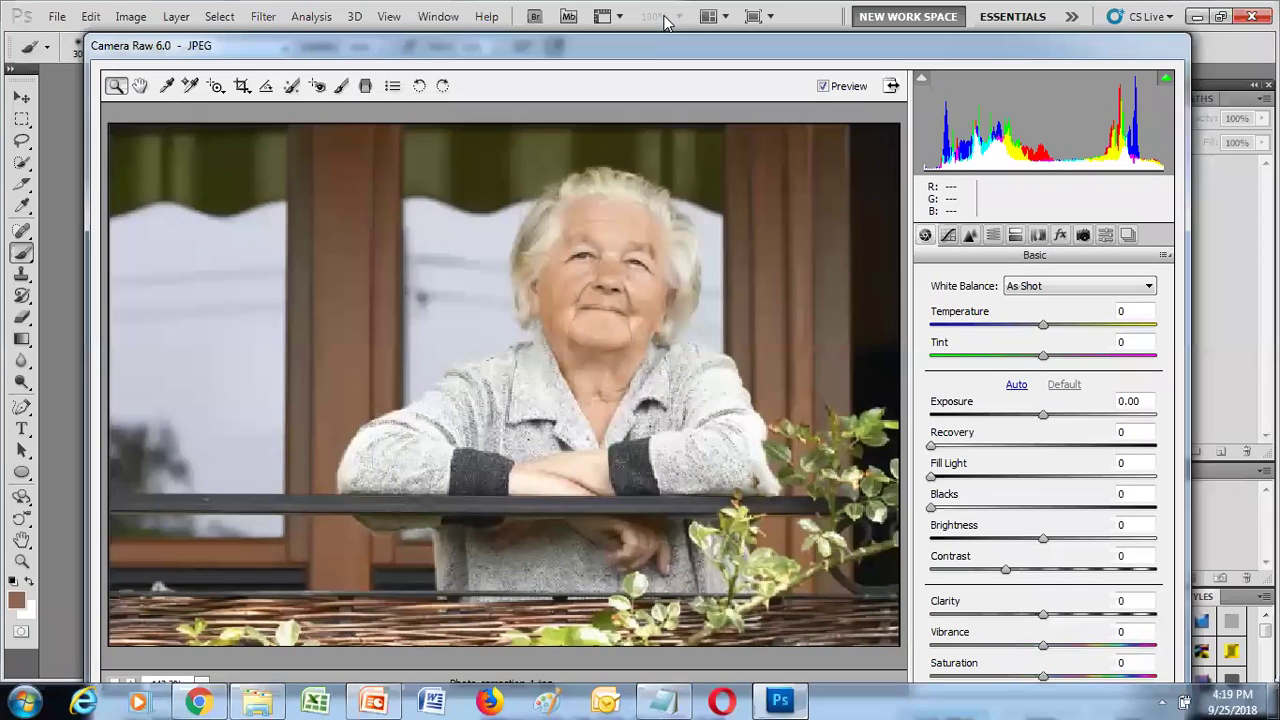
pyautogui.moveTo(920, 20); pyautogui.dragTo(940, 52)
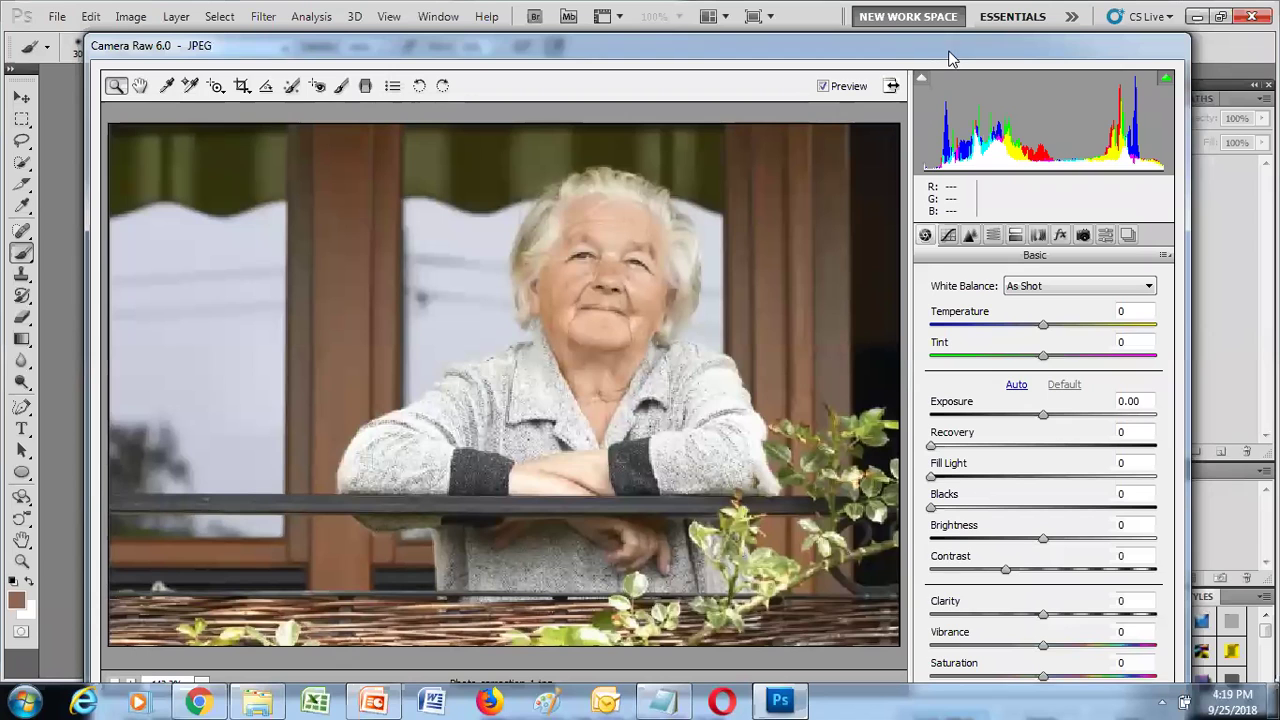
pyautogui.moveTo(920, 54); pyautogui.dragTo(922, 52)
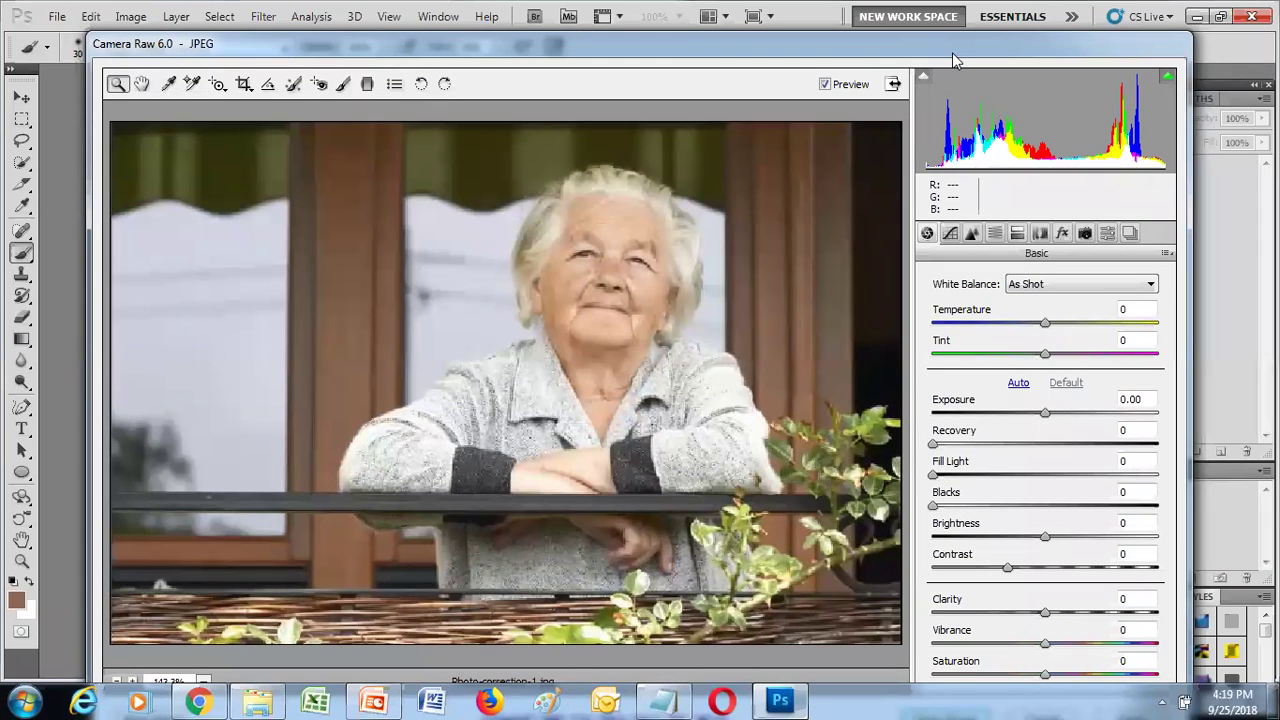
pyautogui.moveTo(952, 53); pyautogui.dragTo(966, 23)
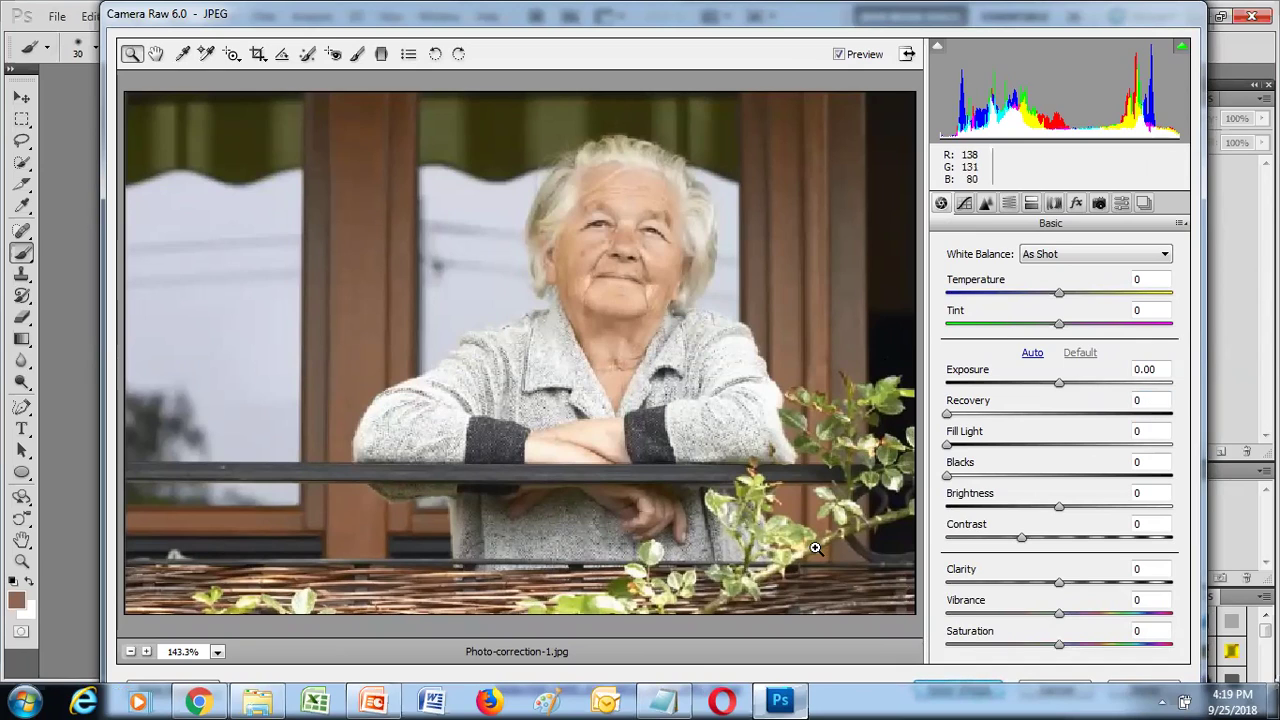
# Step: Shift-click Open Object to open the photo as a Smart Object document
pyautogui.click(958, 690)
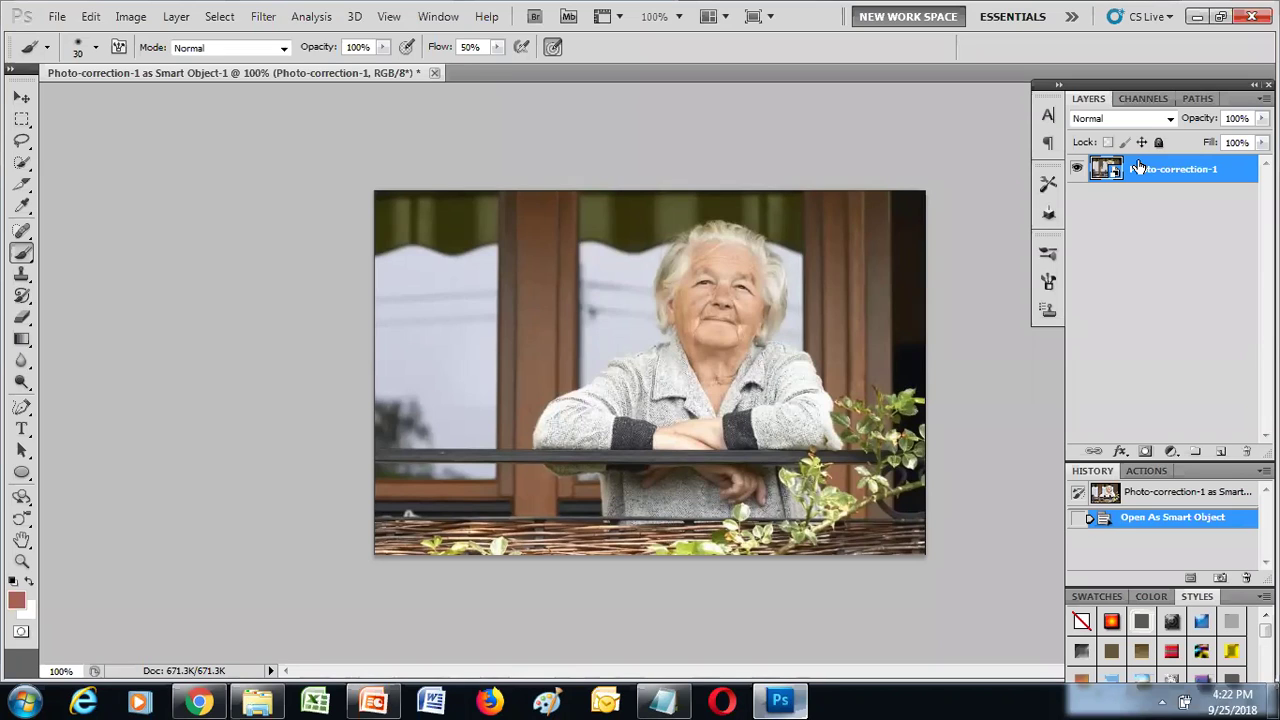
# Step: Create the 'Photo-correction-1 copy' layer with Layer > Smart Objects > New Smart Object via Copy
pyautogui.click(176, 17)
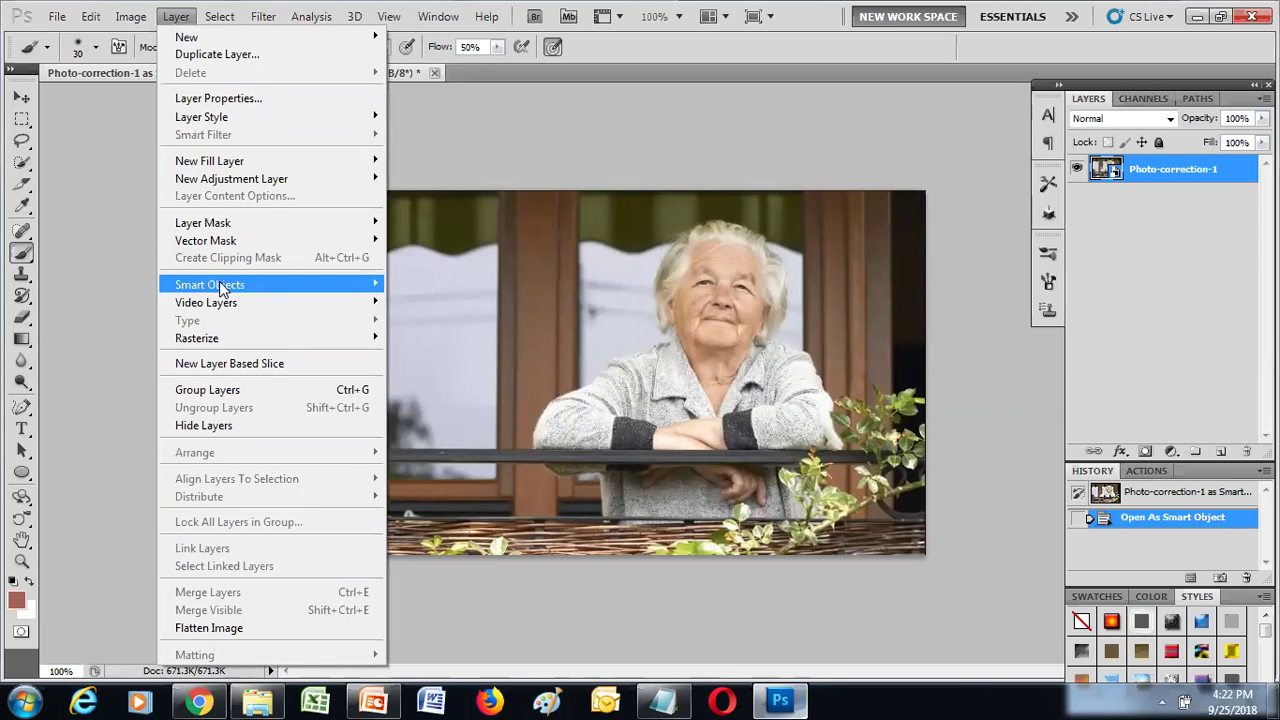
pyautogui.moveTo(210, 285)
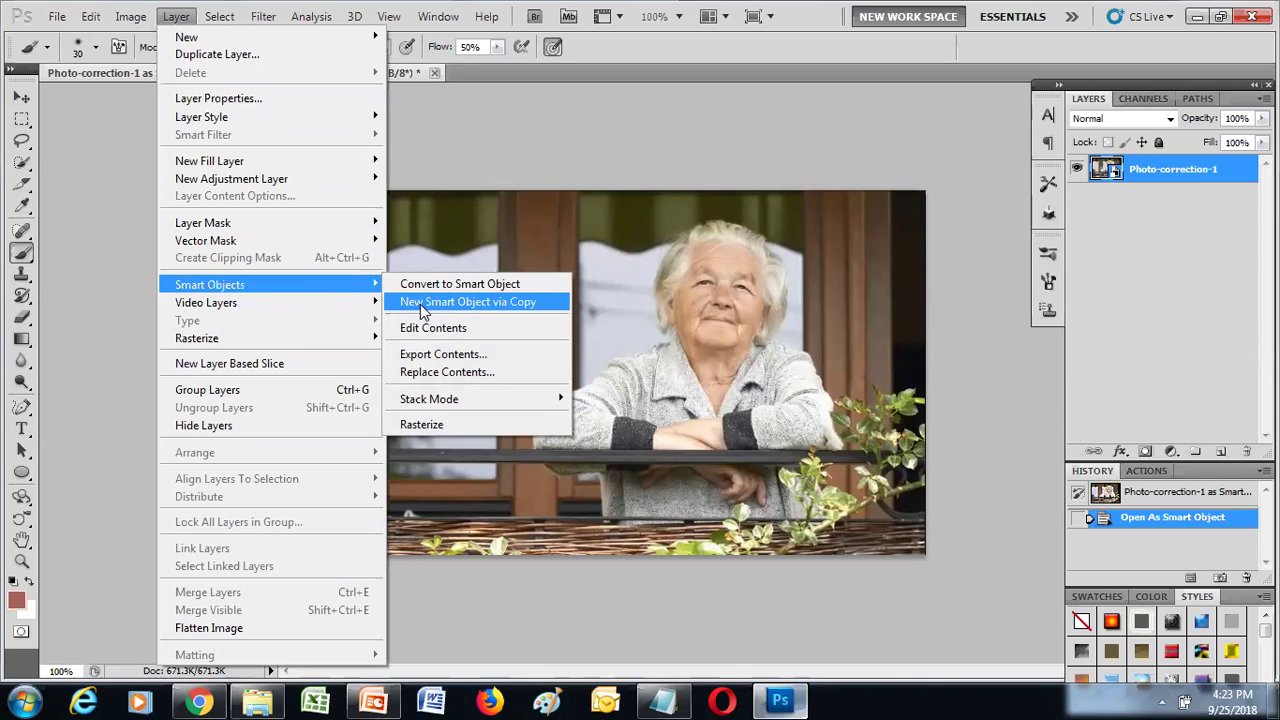
pyautogui.click(420, 304)
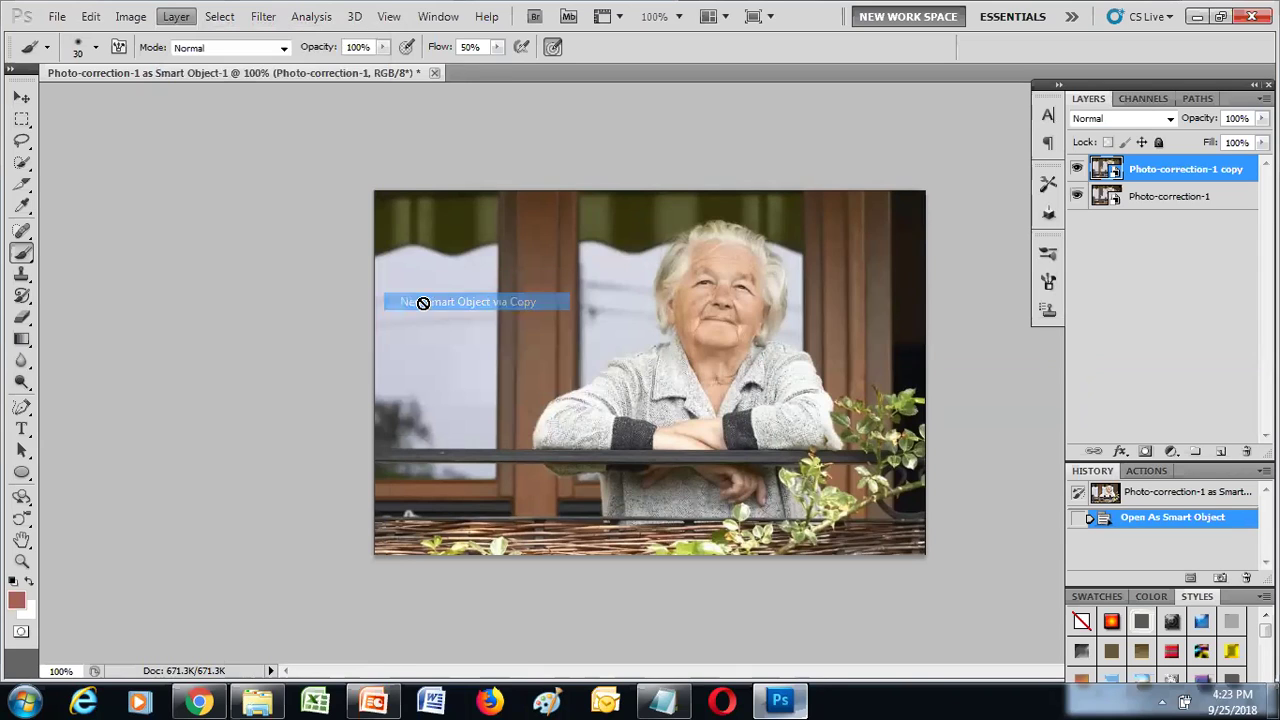
pyautogui.rightClick(1140, 204)
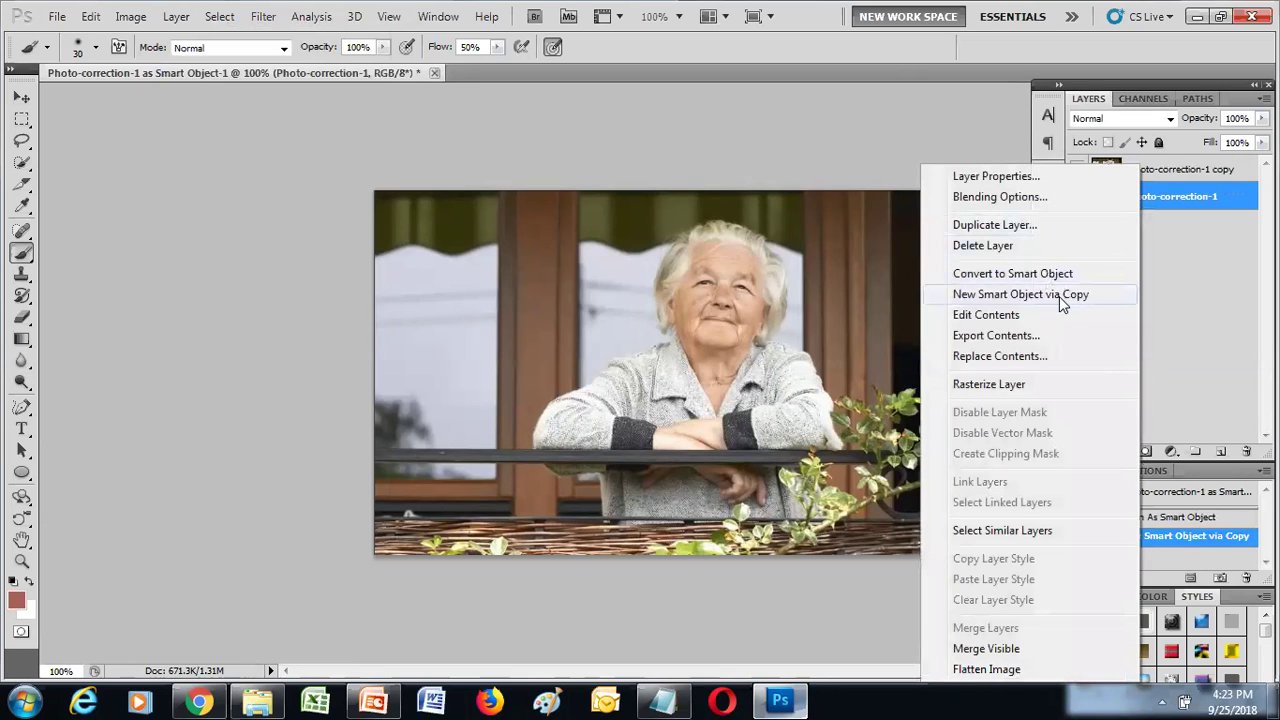
pyautogui.click(1179, 300)
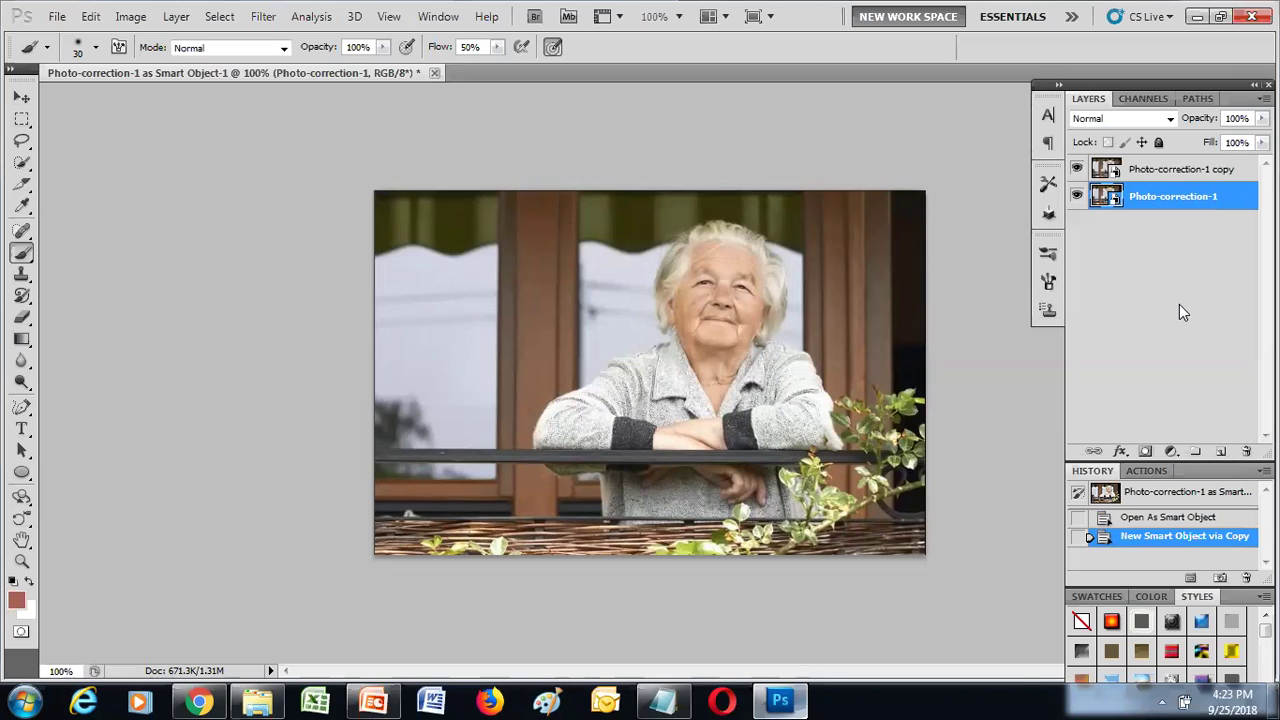
pyautogui.click(175, 17)
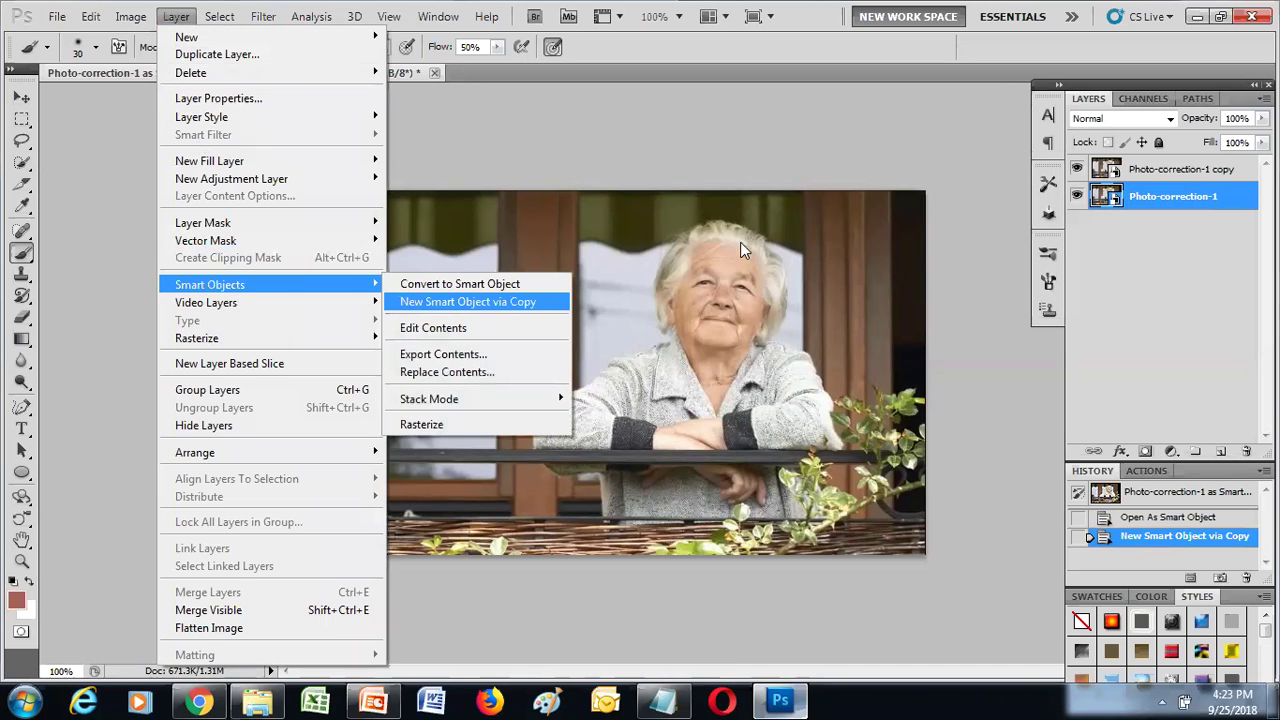
pyautogui.click(1203, 205)
pyautogui.rightClick(1203, 205)
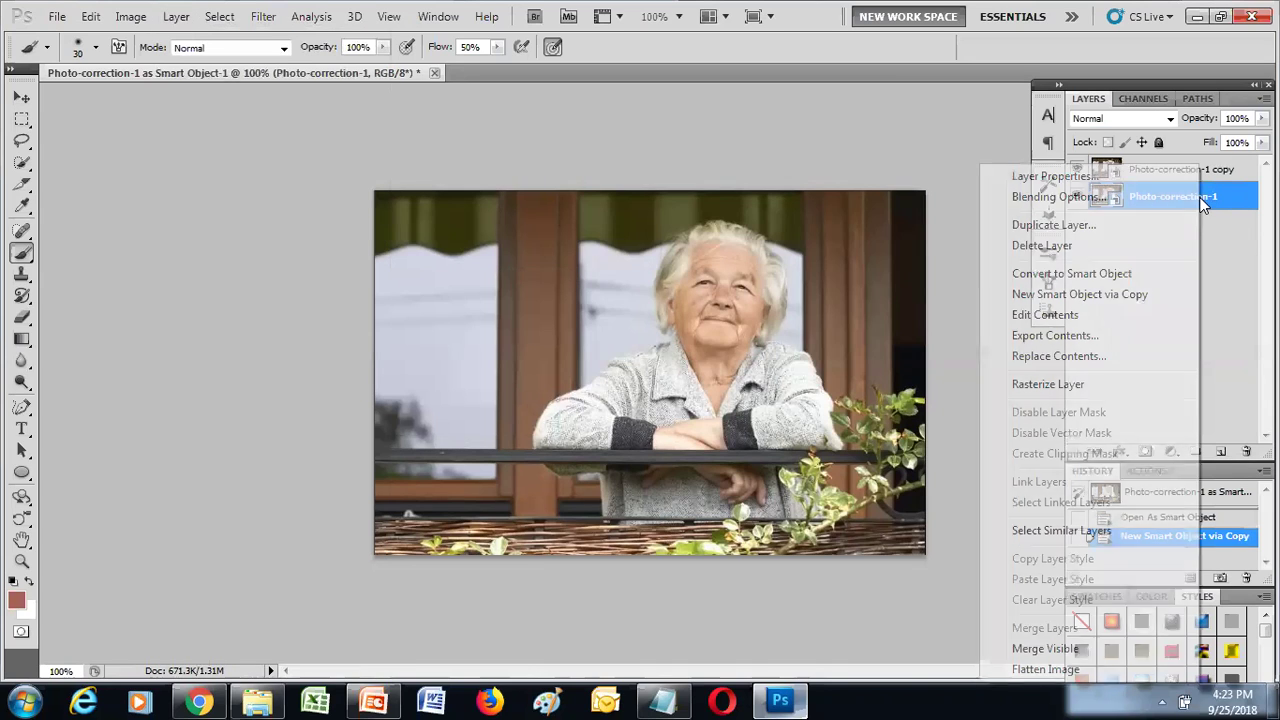
pyautogui.click(1201, 186)
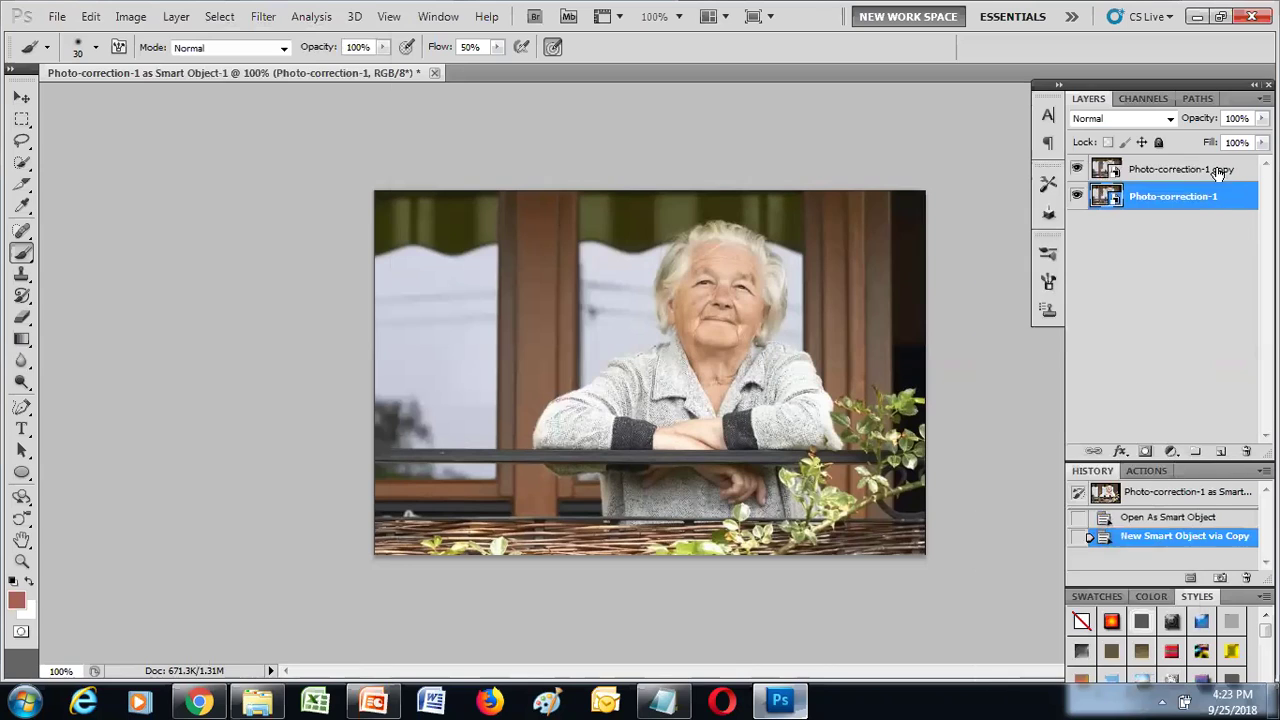
pyautogui.click(1160, 175)
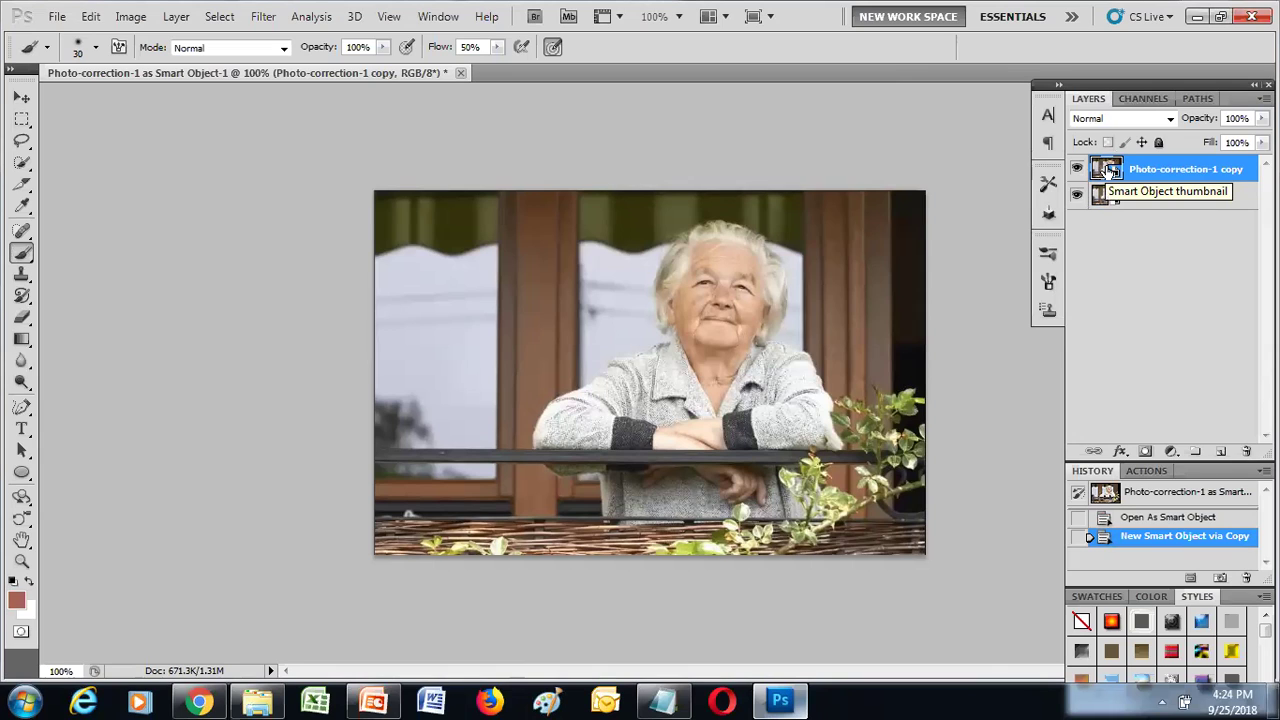
# Step: Open the Photo-correction-1 copy layer's smart object in Camera Raw 6.0
pyautogui.doubleClick(1106, 169)
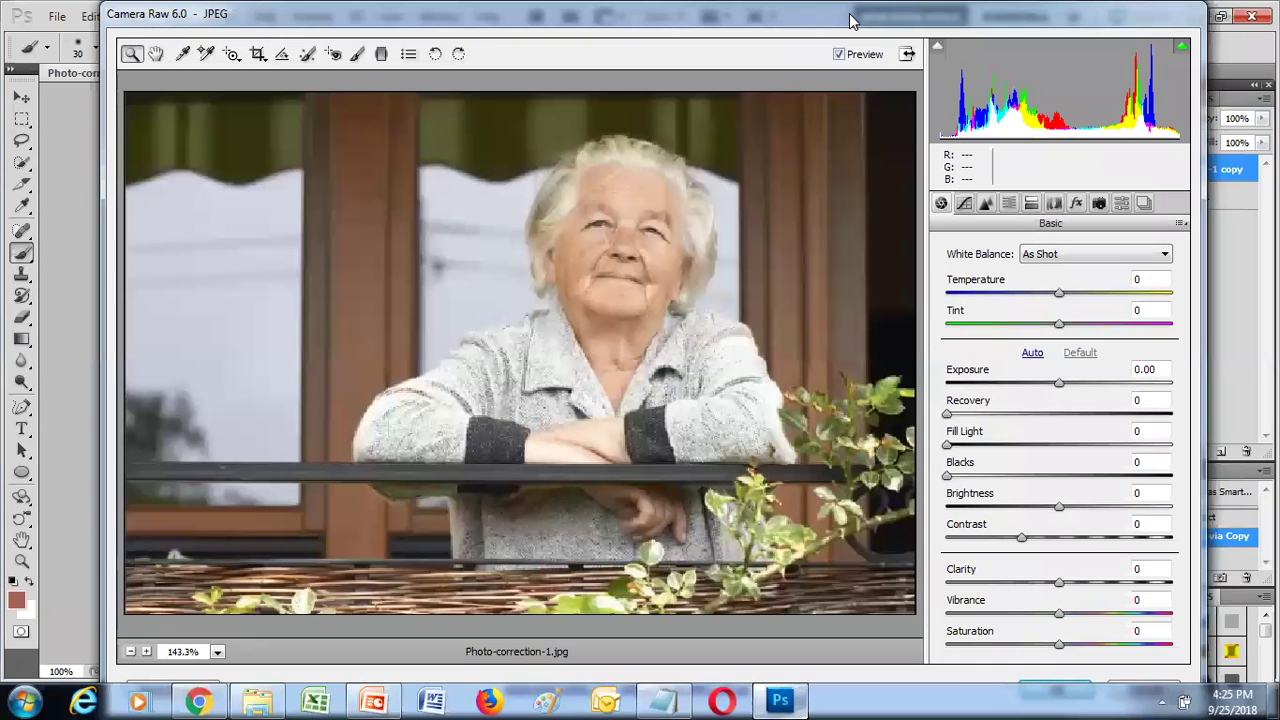
pyautogui.moveTo(850, 20); pyautogui.dragTo(839, 20)
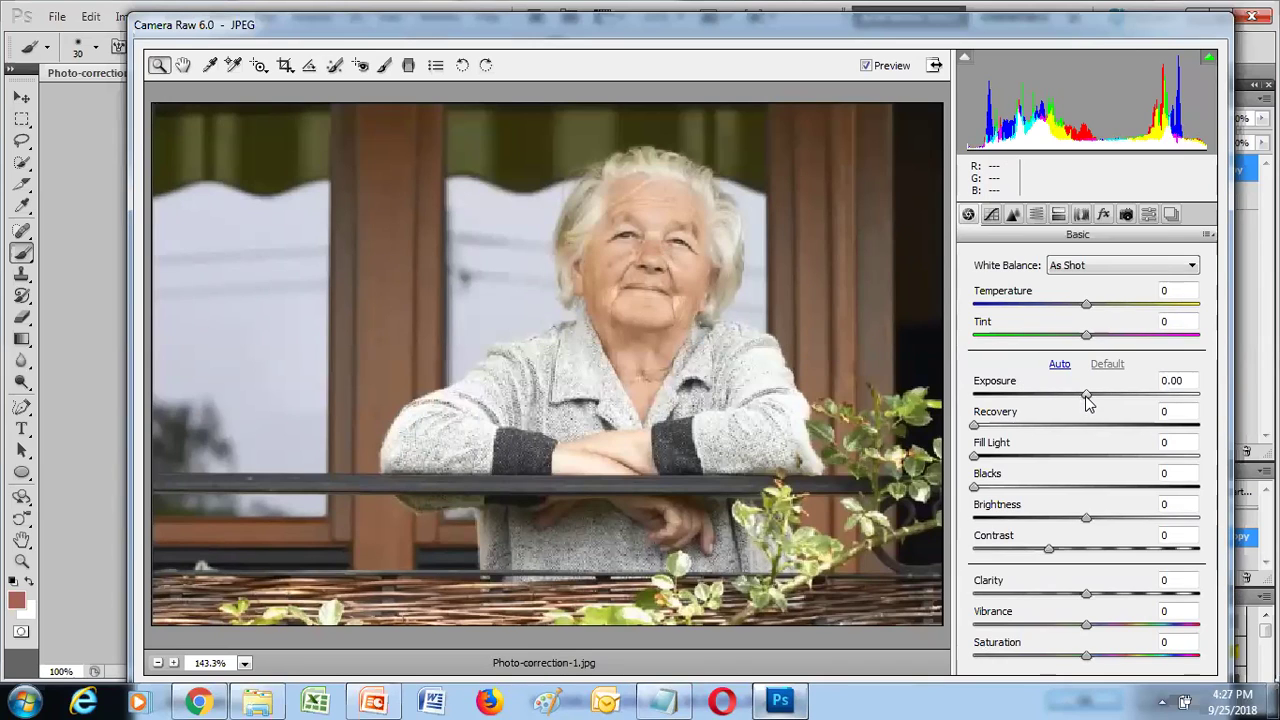
# Step: Set the Camera Raw Exposure to -0.5 for the copied photo
pyautogui.click(1186, 381)
pyautogui.write('-')
pyautogui.write('0.5')
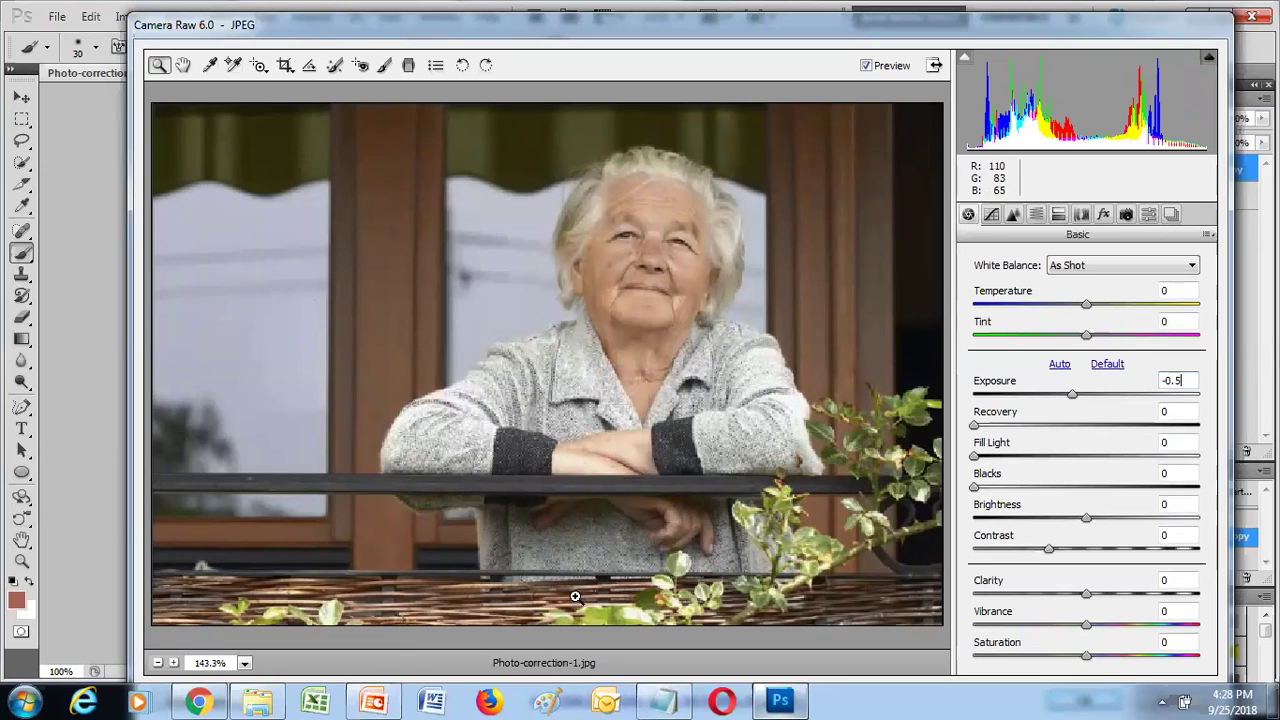
pyautogui.doubleClick(1185, 395)
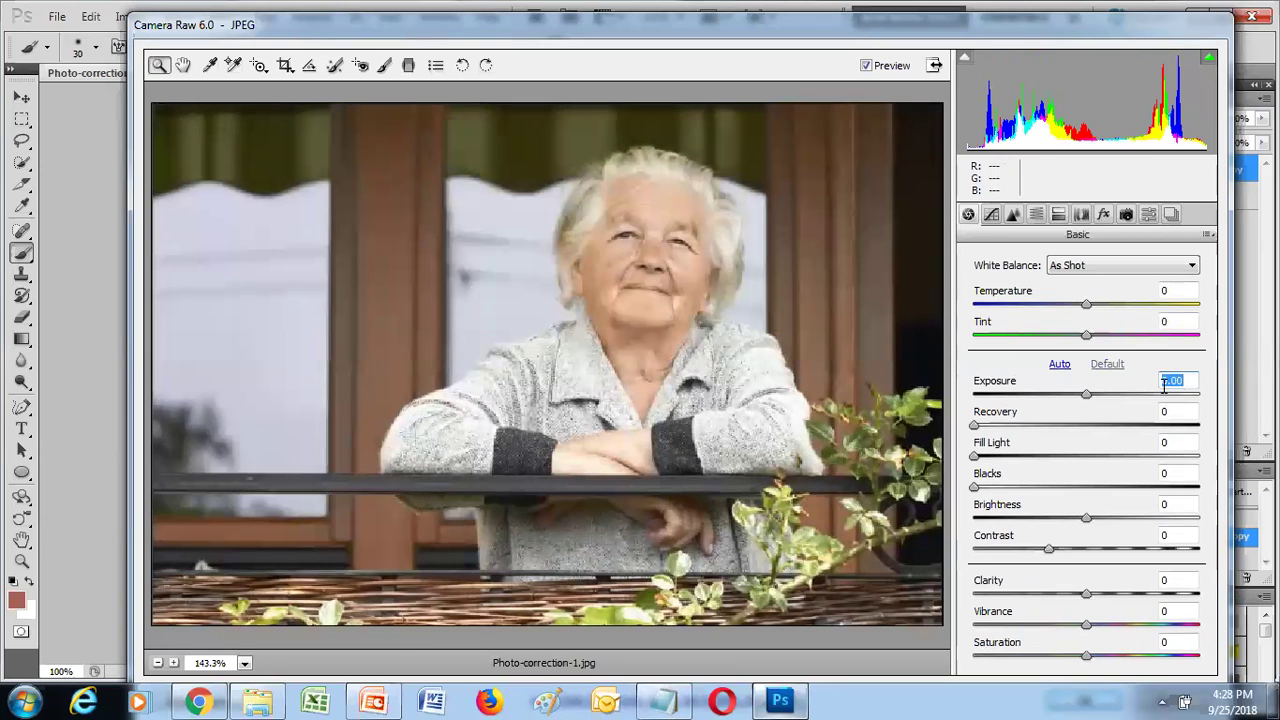
pyautogui.write('-0.')
pyautogui.write('5')
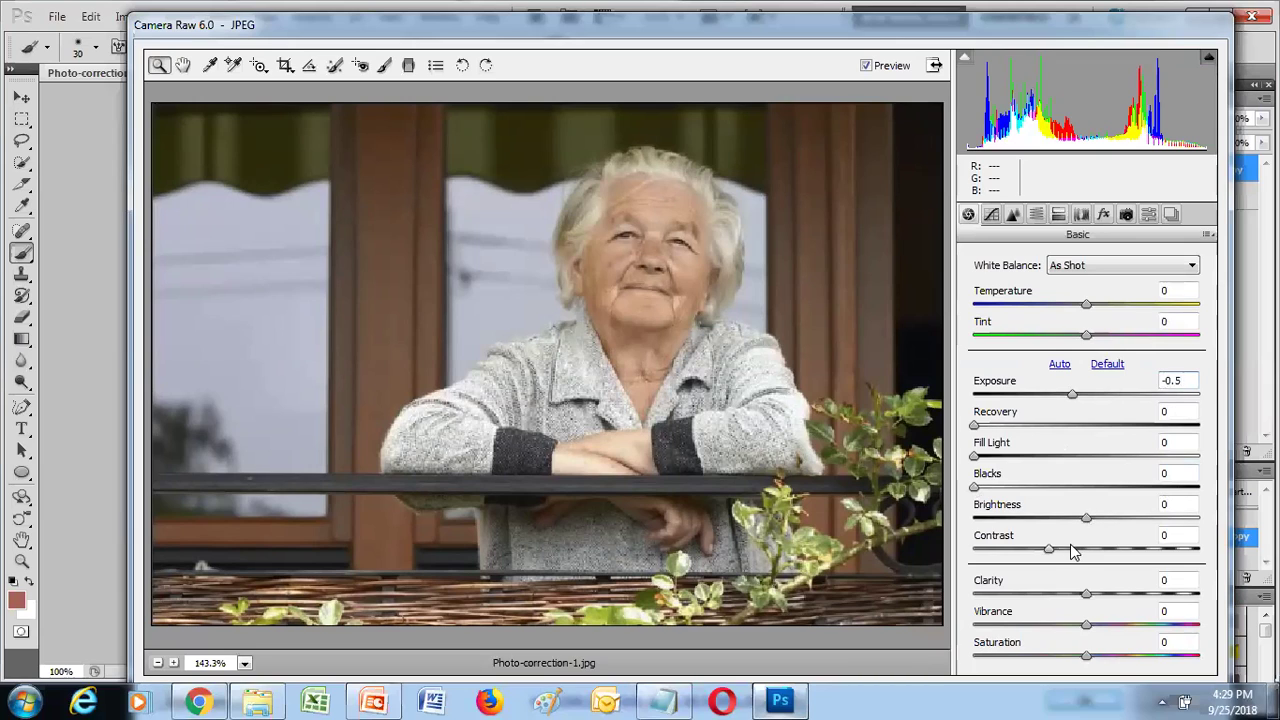
# Step: Set Contrast to +30 in the Basic panel
pyautogui.click(1162, 538)
pyautogui.write('20')
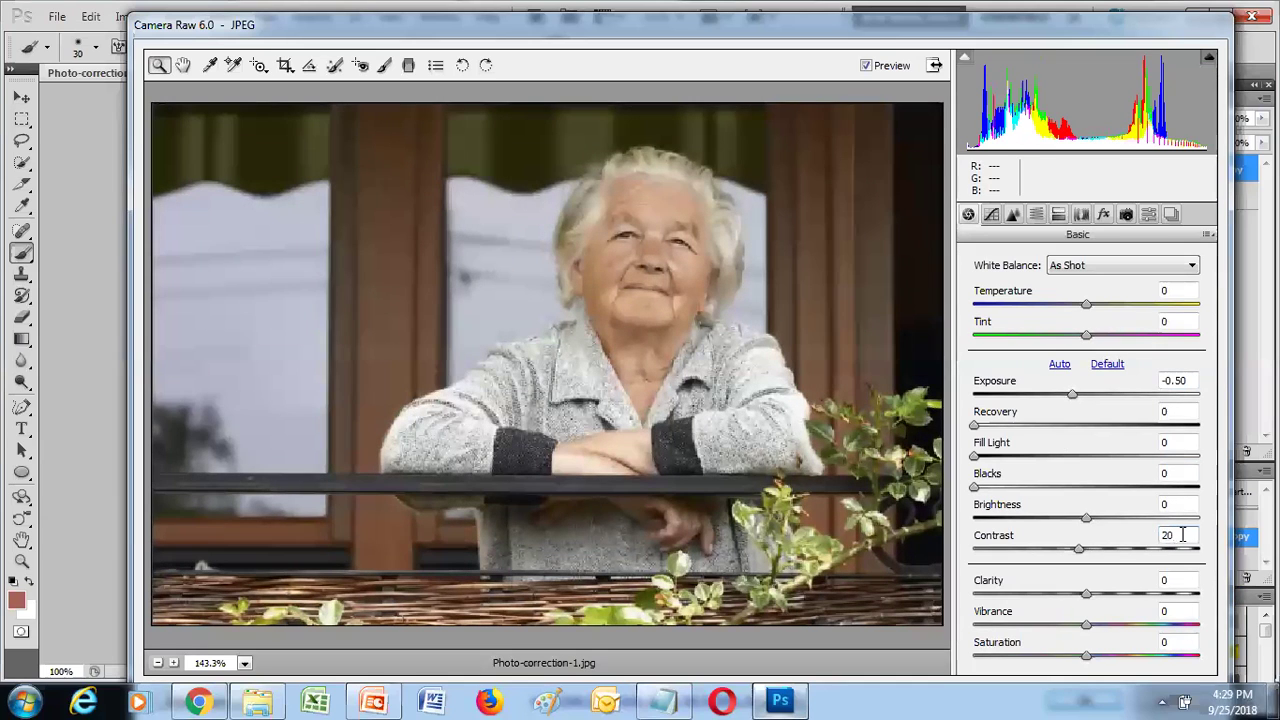
pyautogui.click(1158, 538)
pyautogui.write('30')
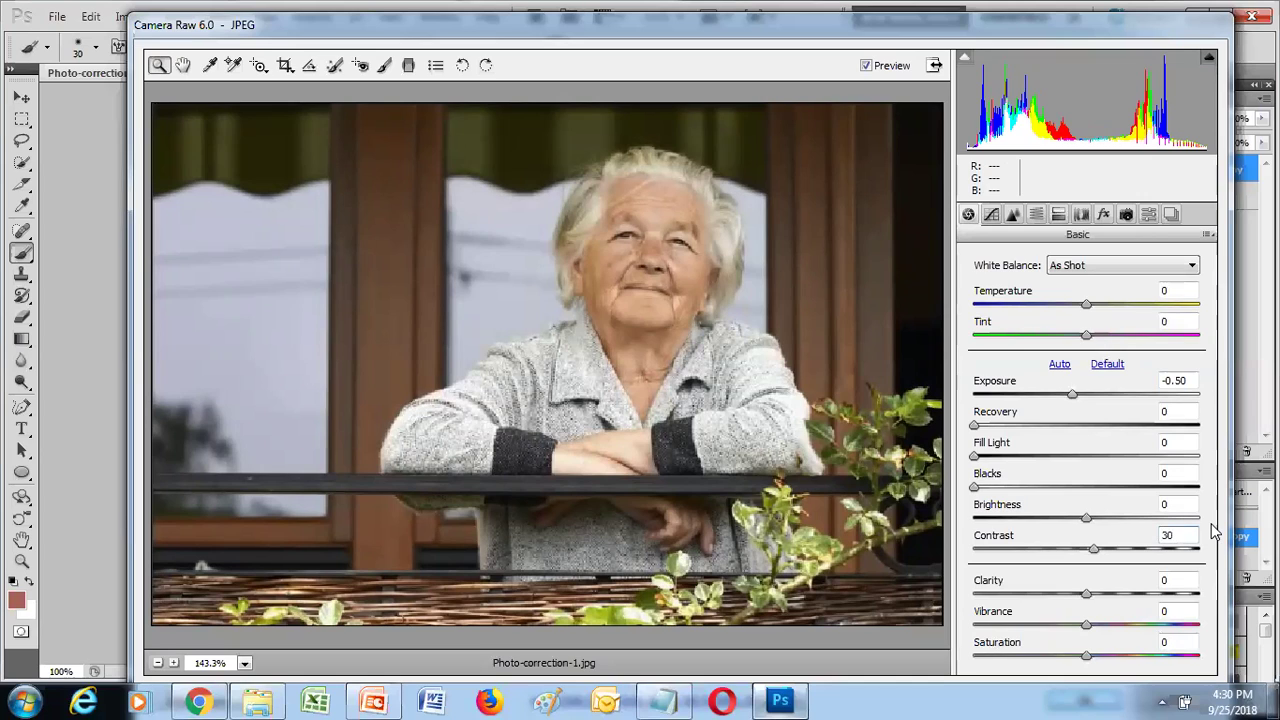
# Step: Try Fill Light at 100, then clear it and set Brightness to 30
pyautogui.click(1178, 446)
pyautogui.write('100')
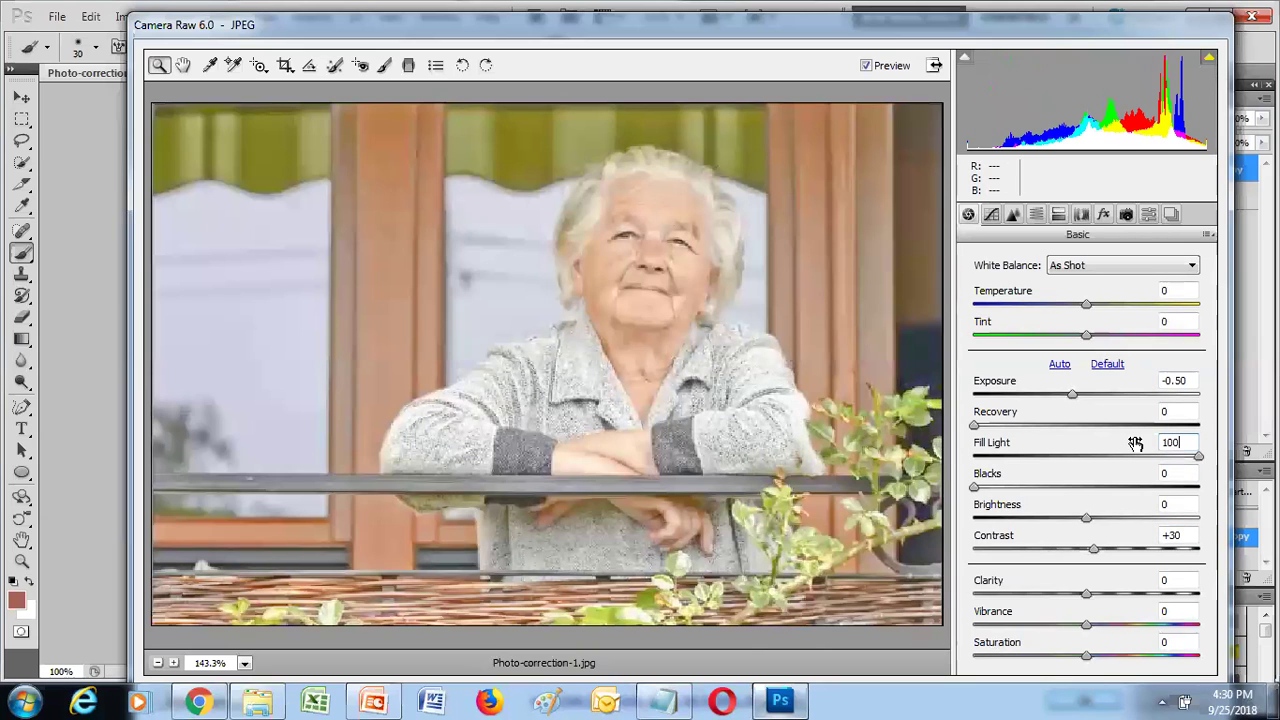
pyautogui.press('BackSpace')
pyautogui.press('BackSpace')
pyautogui.press('BackSpace')
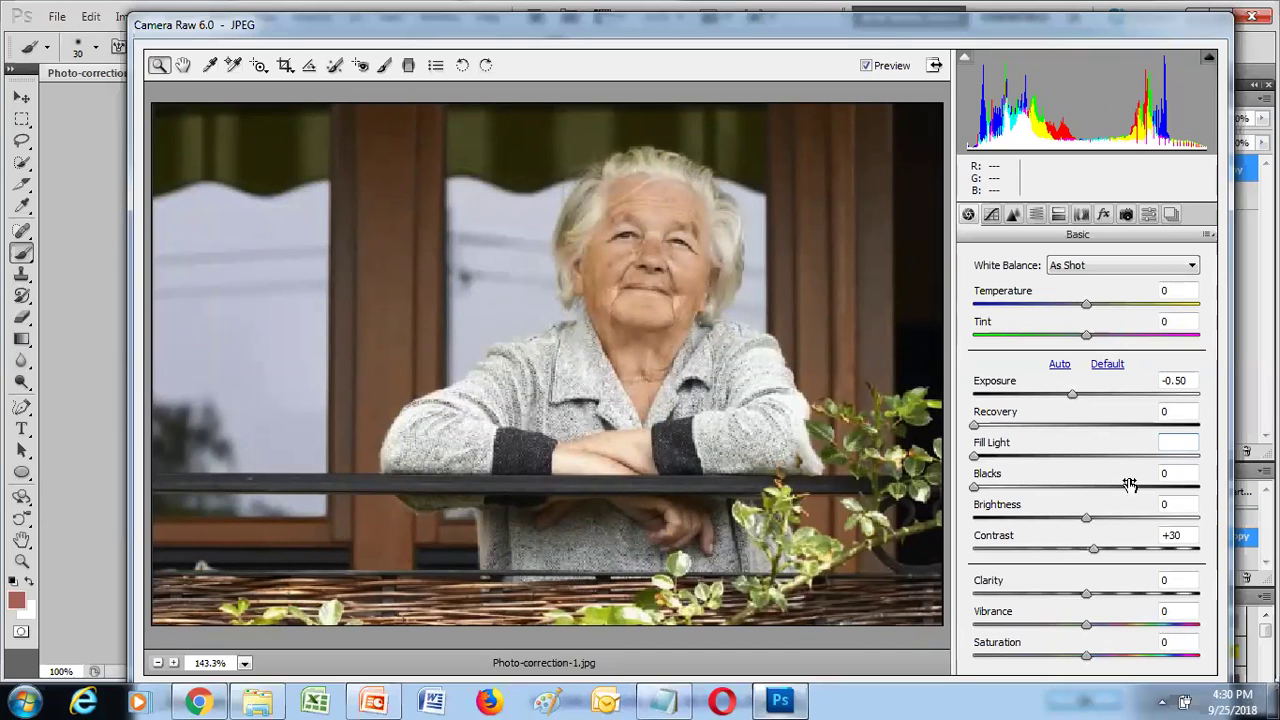
pyautogui.click(1175, 506)
pyautogui.doubleClick(1149, 508)
pyautogui.write('20')
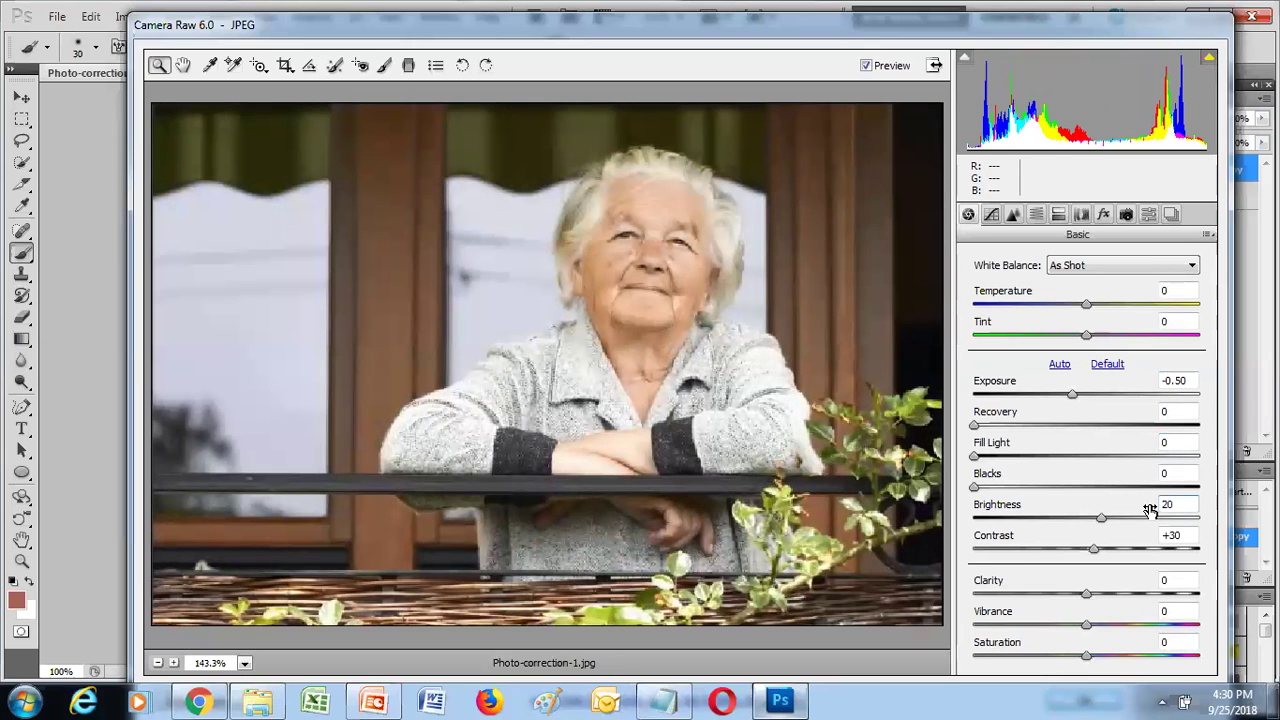
pyautogui.press('BackSpace')
pyautogui.press('BackSpace')
pyautogui.write('30')
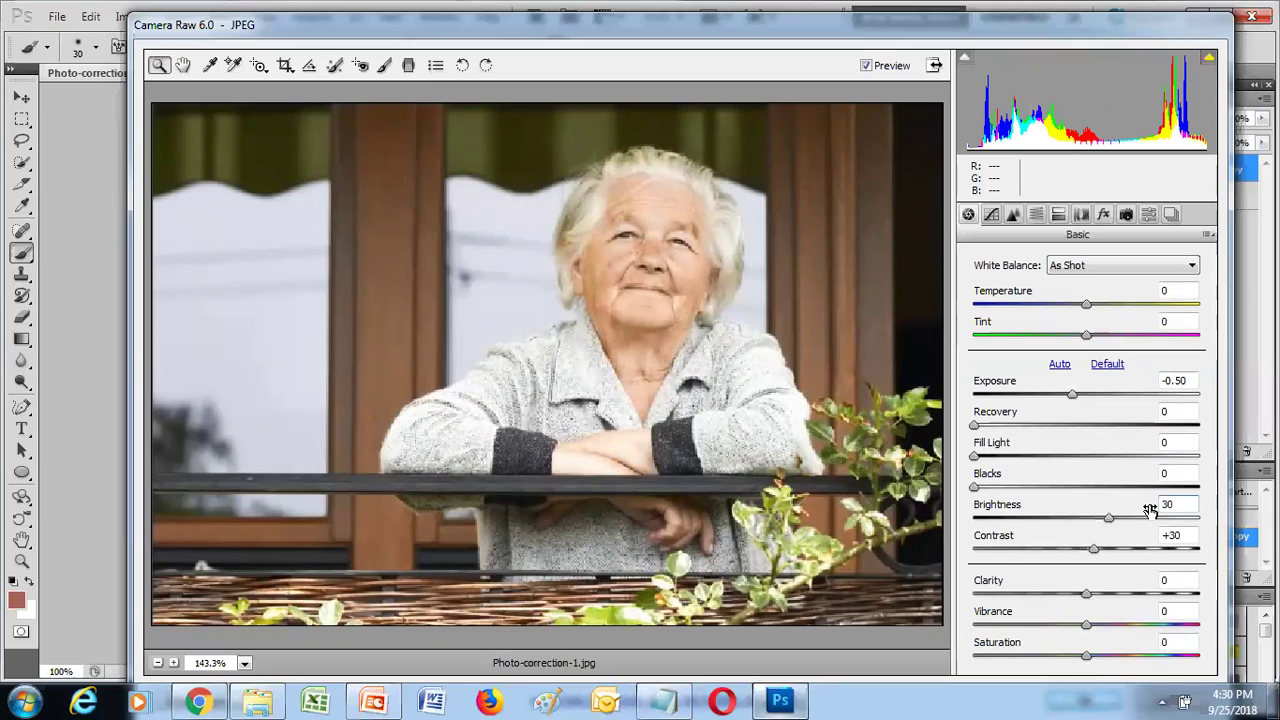
# Step: Set Clarity to +50
pyautogui.click(1178, 580)
pyautogui.write('20')
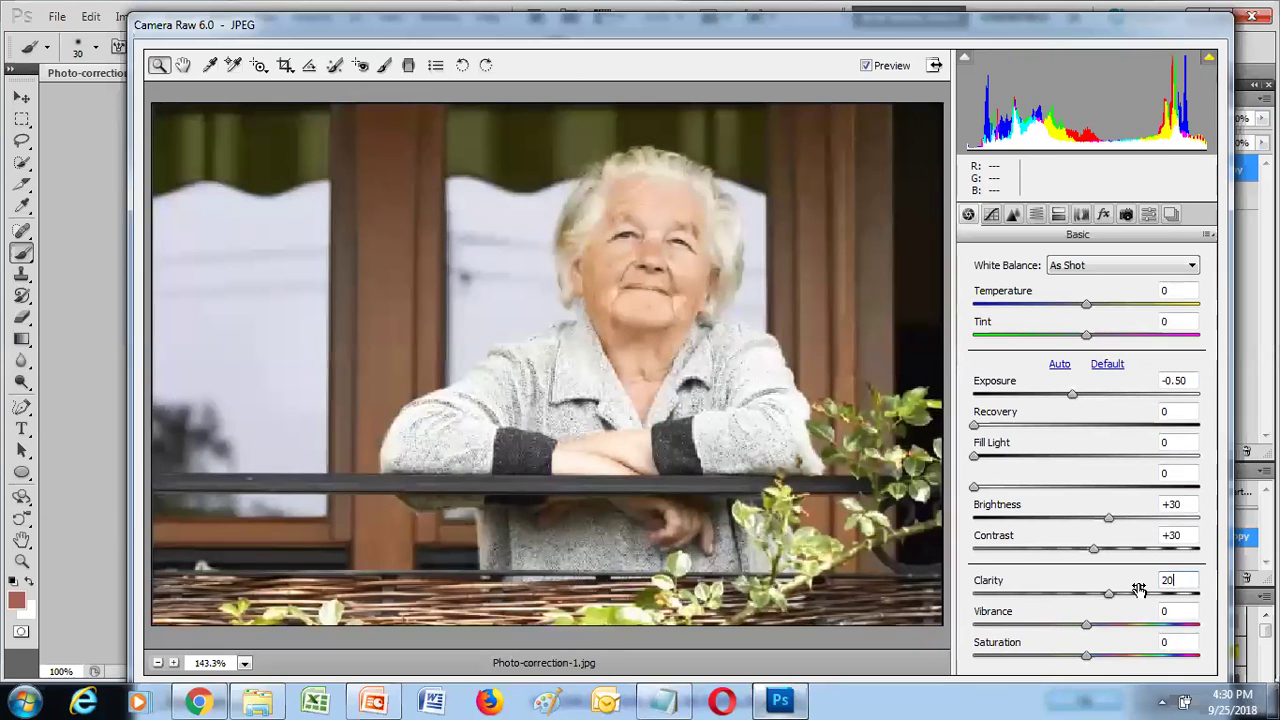
pyautogui.press('BackSpace')
pyautogui.press('BackSpace')
pyautogui.write('30')
pyautogui.press('BackSpace')
pyautogui.press('BackSpace')
pyautogui.write('50')
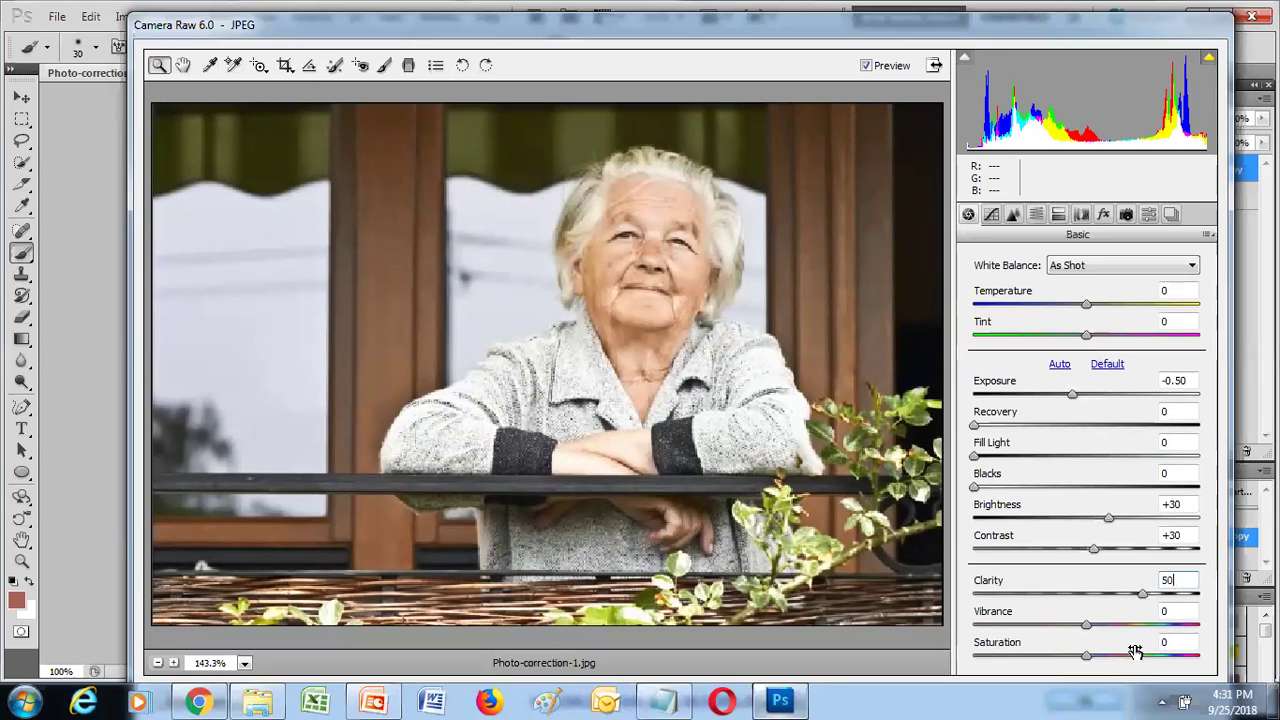
# Step: Drop Saturation to -100 so the portrait turns black and white
pyautogui.click(1167, 641)
pyautogui.doubleClick(1167, 641)
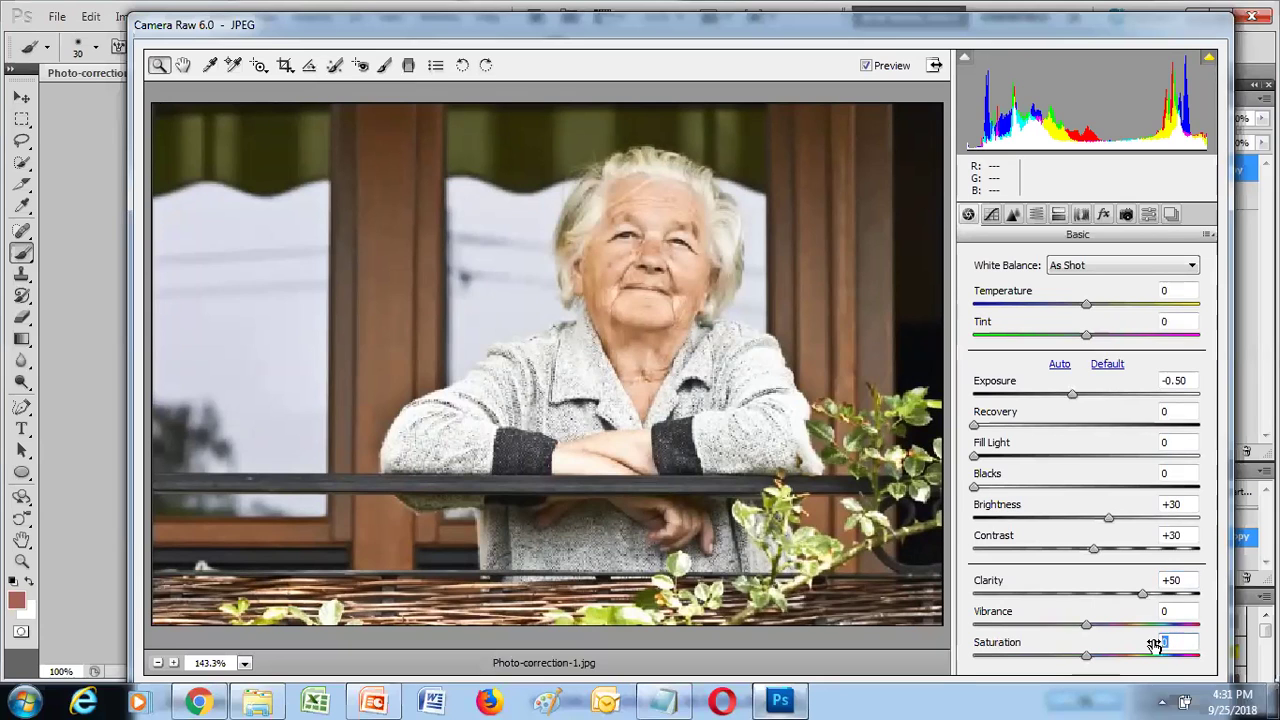
pyautogui.write('-50')
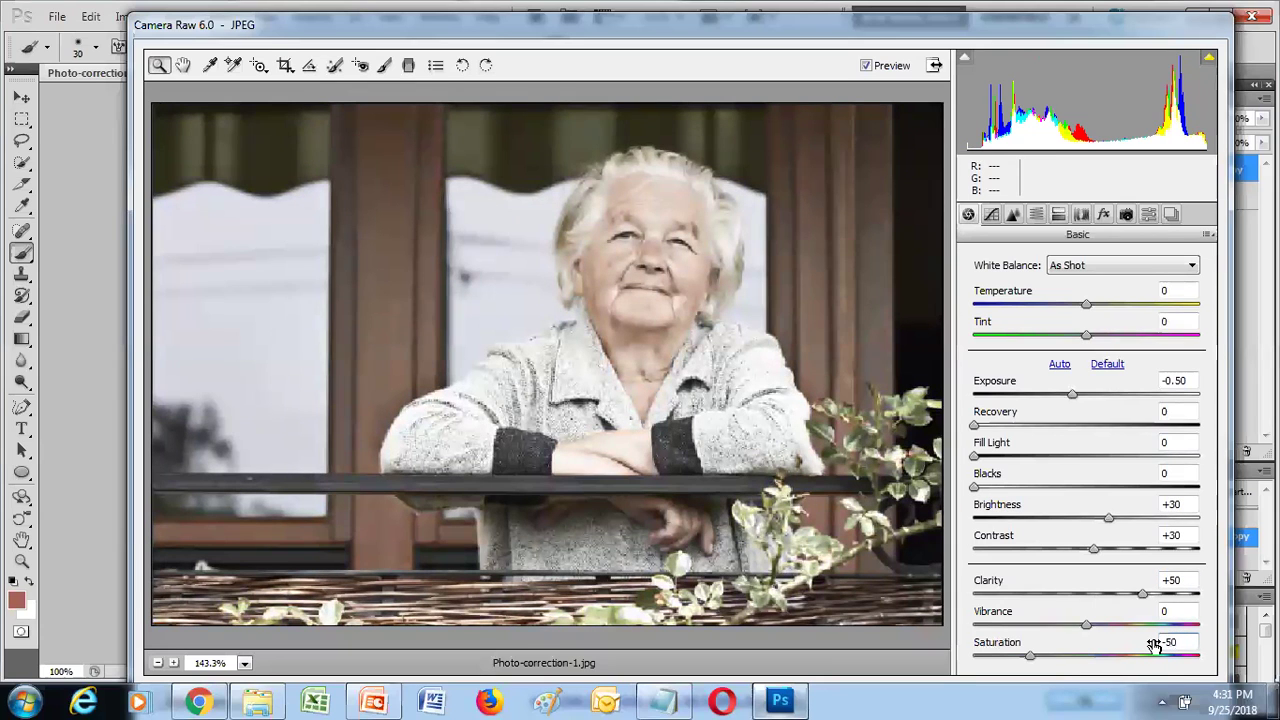
pyautogui.write('-100')
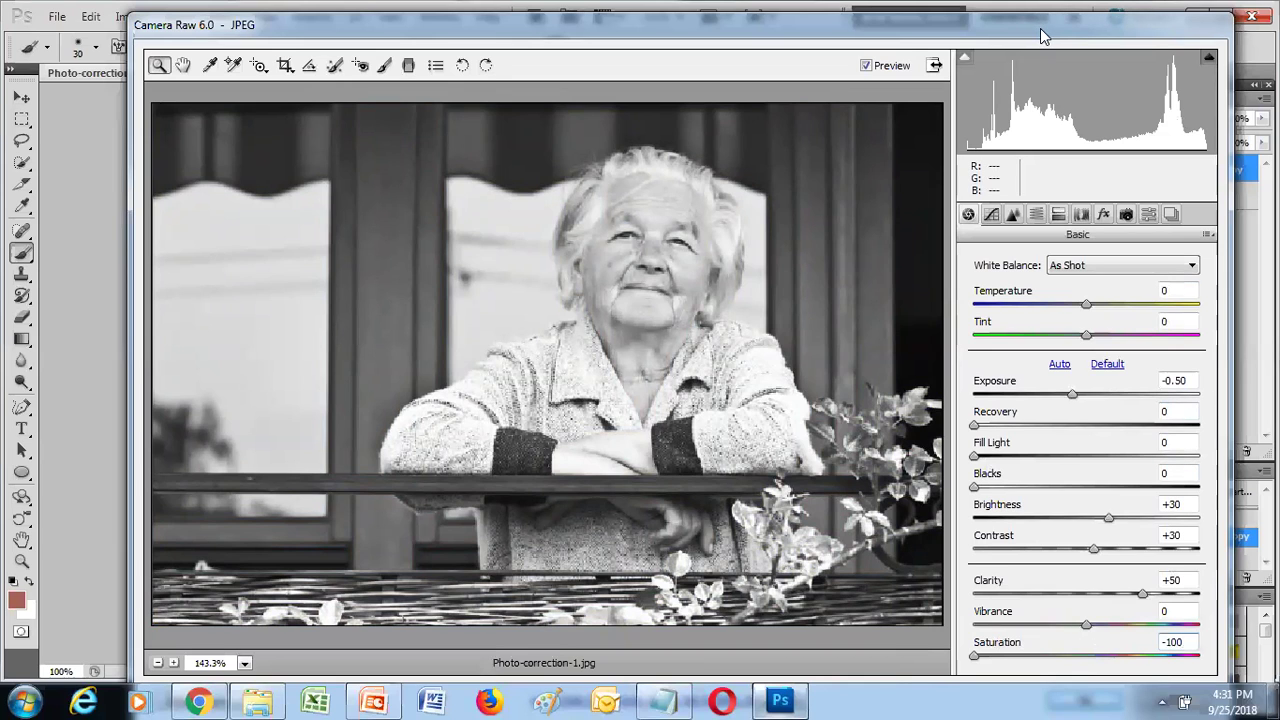
pyautogui.moveTo(1040, 36); pyautogui.dragTo(1043, 25)
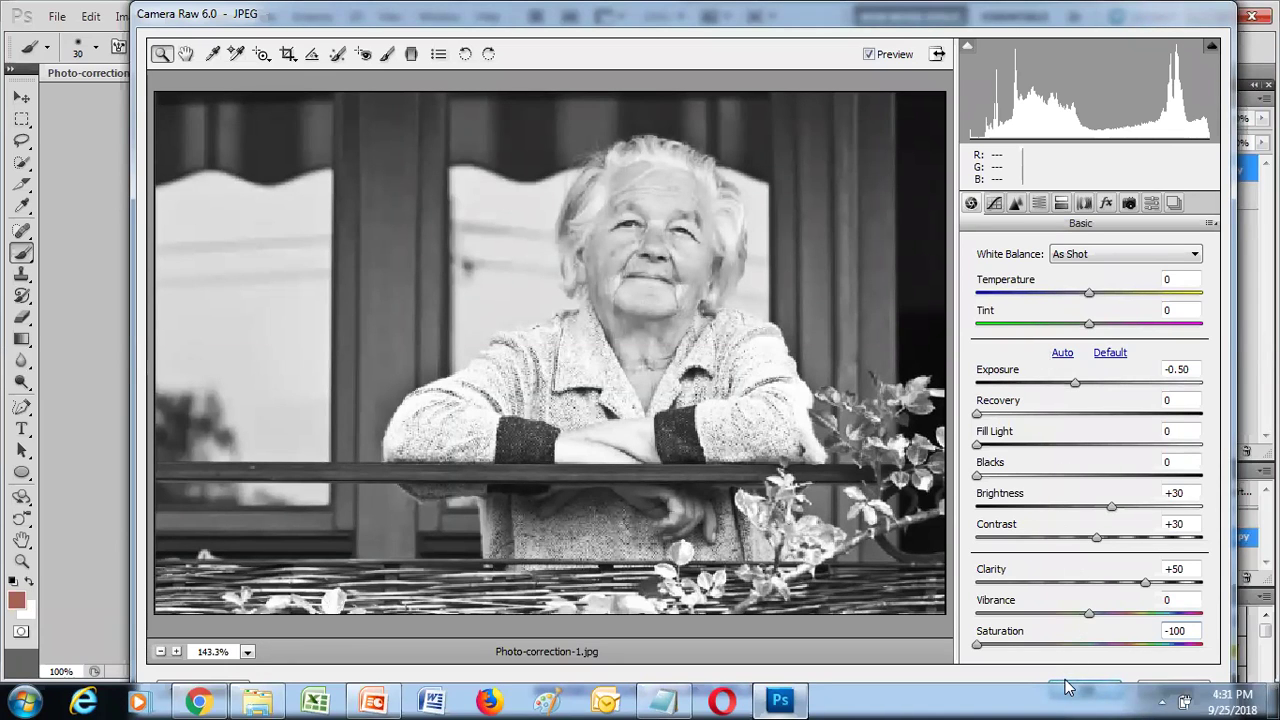
# Step: Open the black-and-white edit in Photoshop as the 'Photo-correction-1 copy' smart object layer
pyautogui.click(1070, 686)
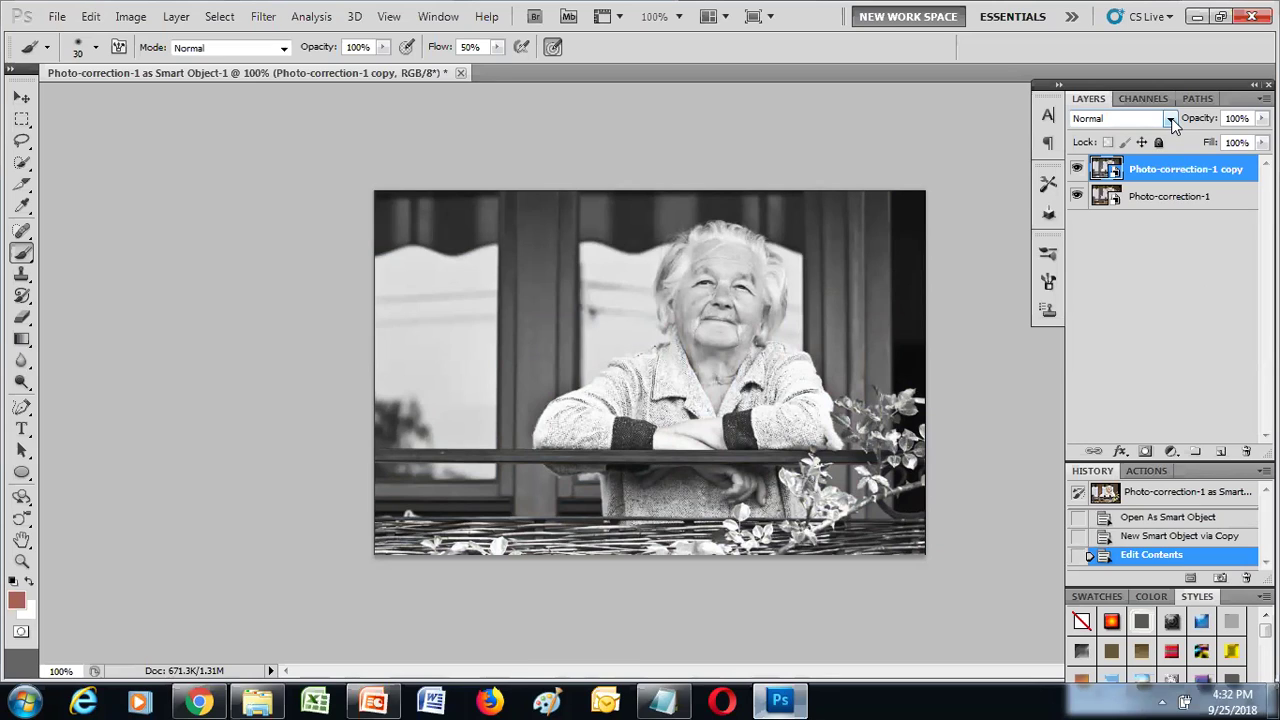
# Step: Change the copy layer's blend mode to Luminosity
pyautogui.click(1171, 118)
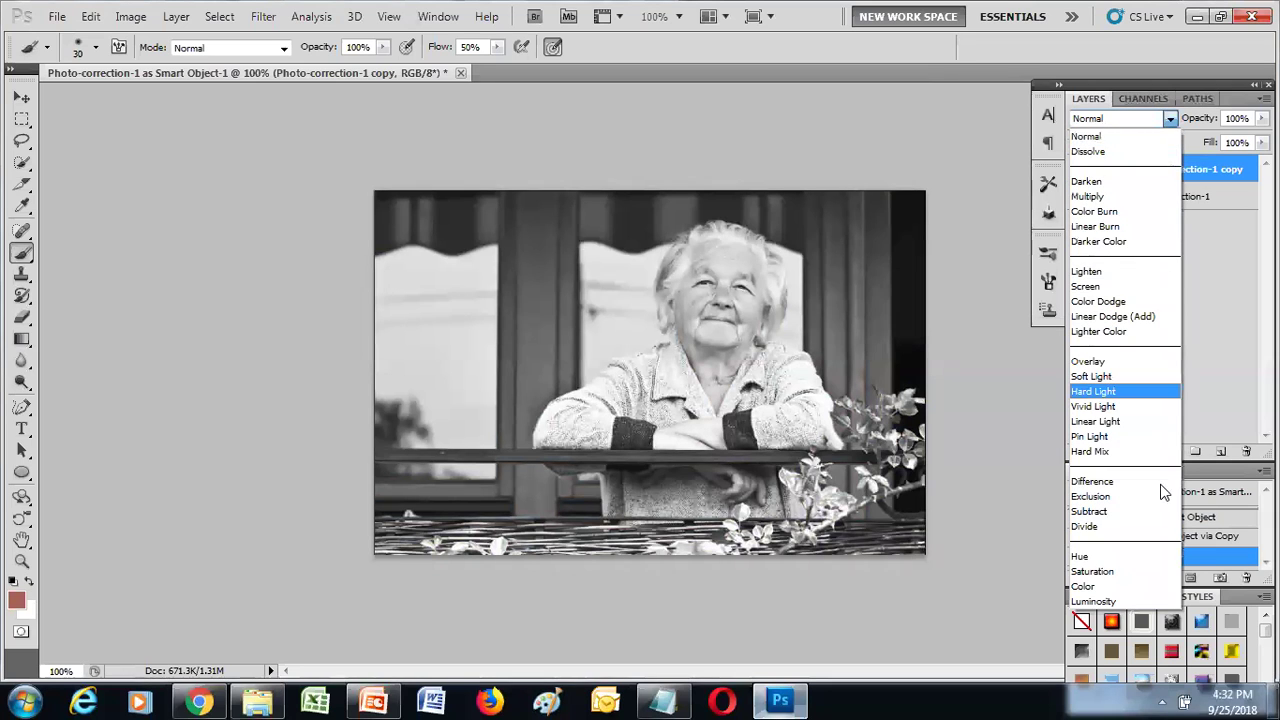
pyautogui.click(1112, 601)
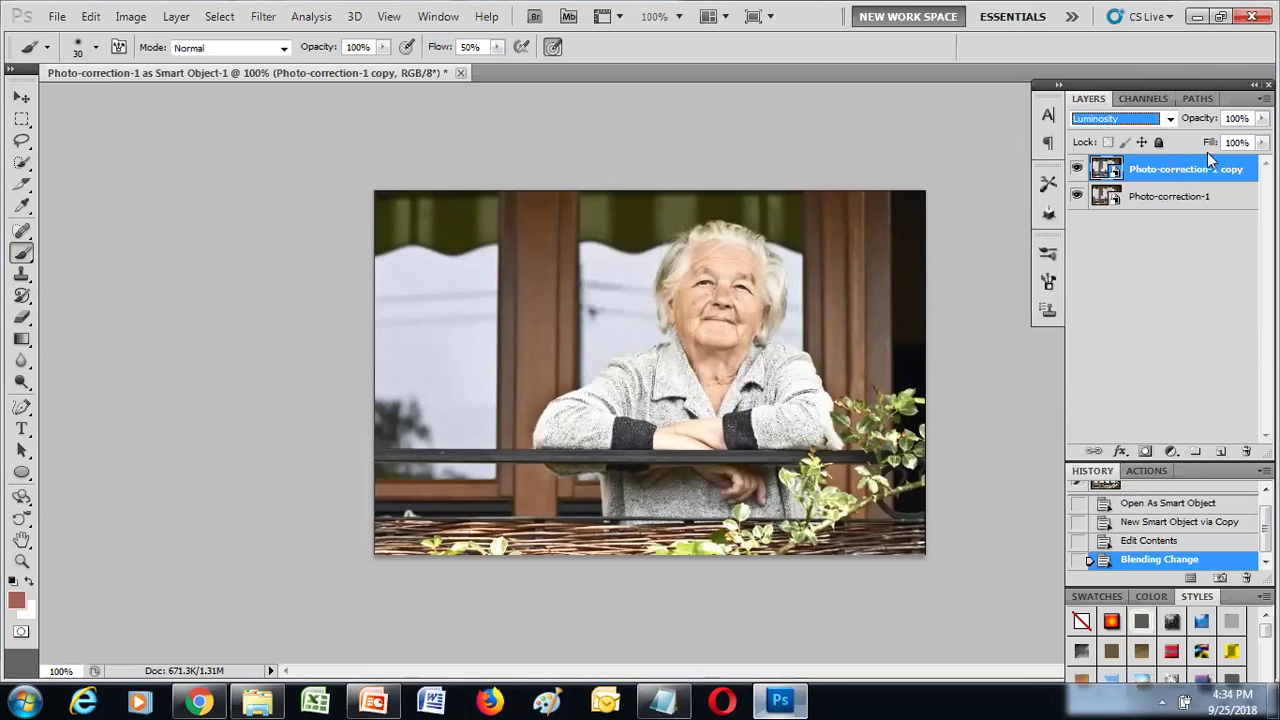
# Step: Add an inverted, all-black layer mask to the copy layer and pick the ordinary Brush Tool
pyautogui.click(1144, 452)
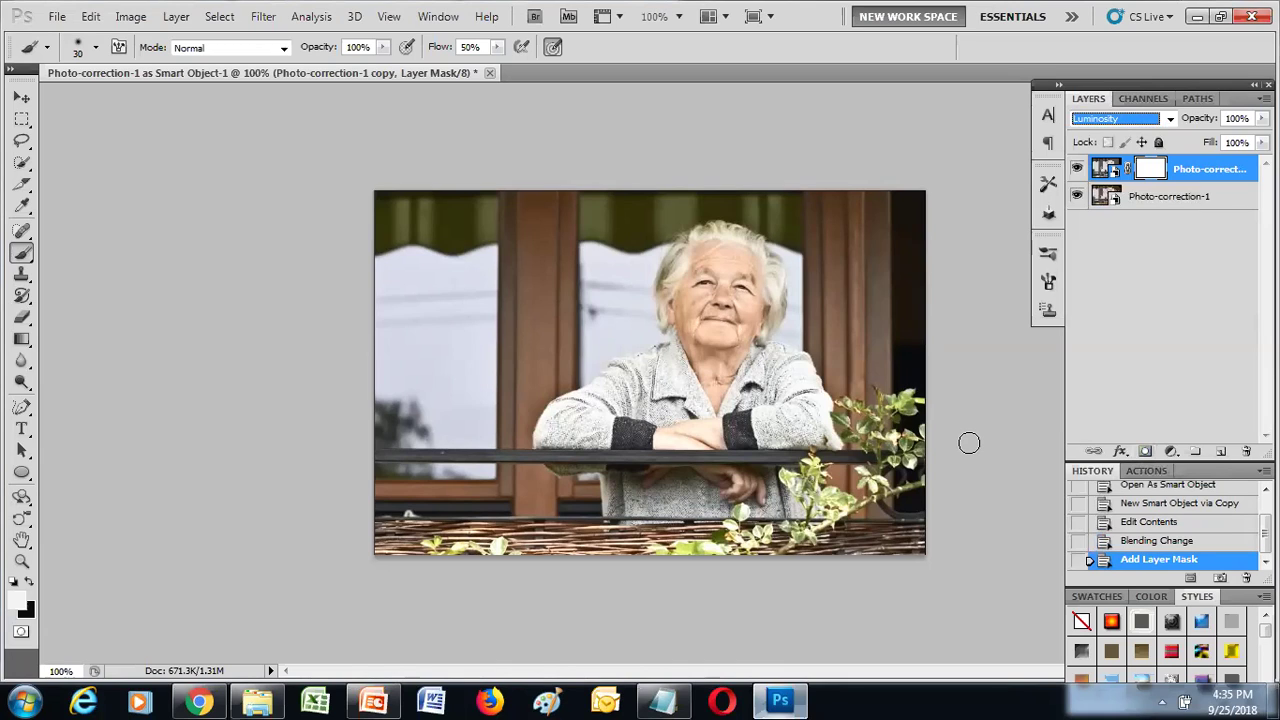
pyautogui.hotkey('ctrl', 'i')
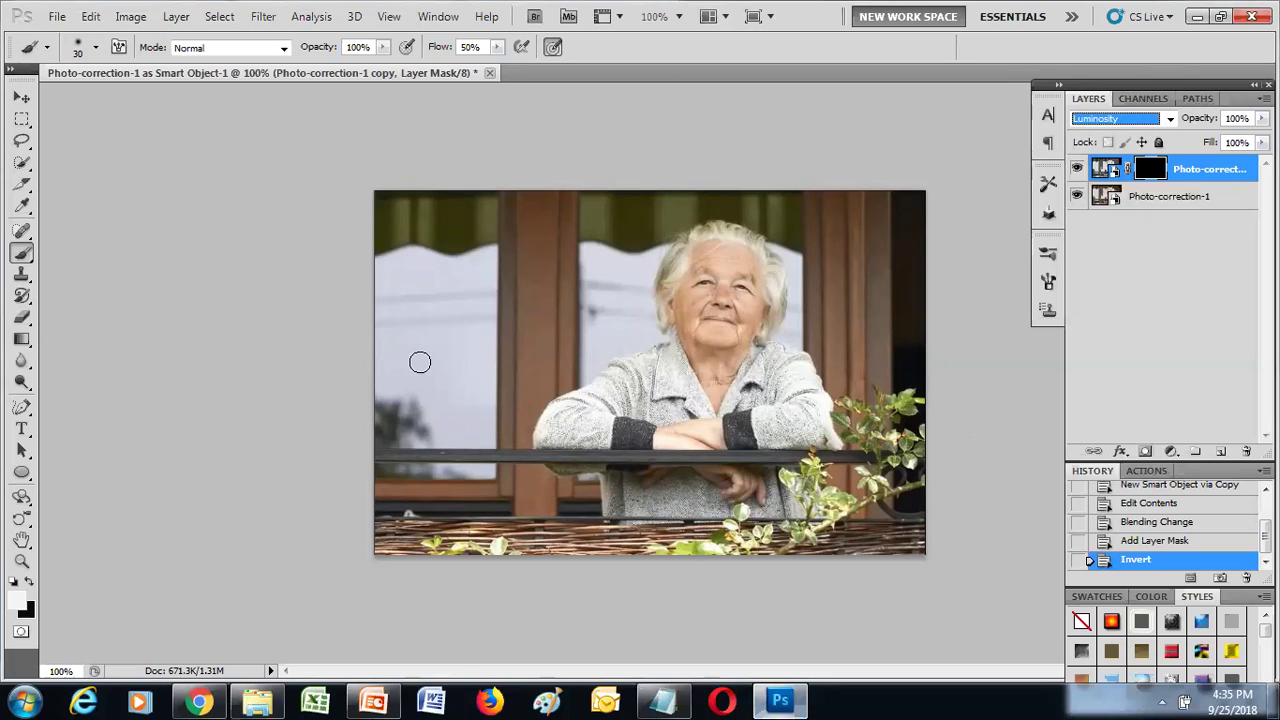
pyautogui.rightClick(20, 251)
pyautogui.click(22, 252)
pyautogui.rightClick(22, 252)
pyautogui.click(80, 252)
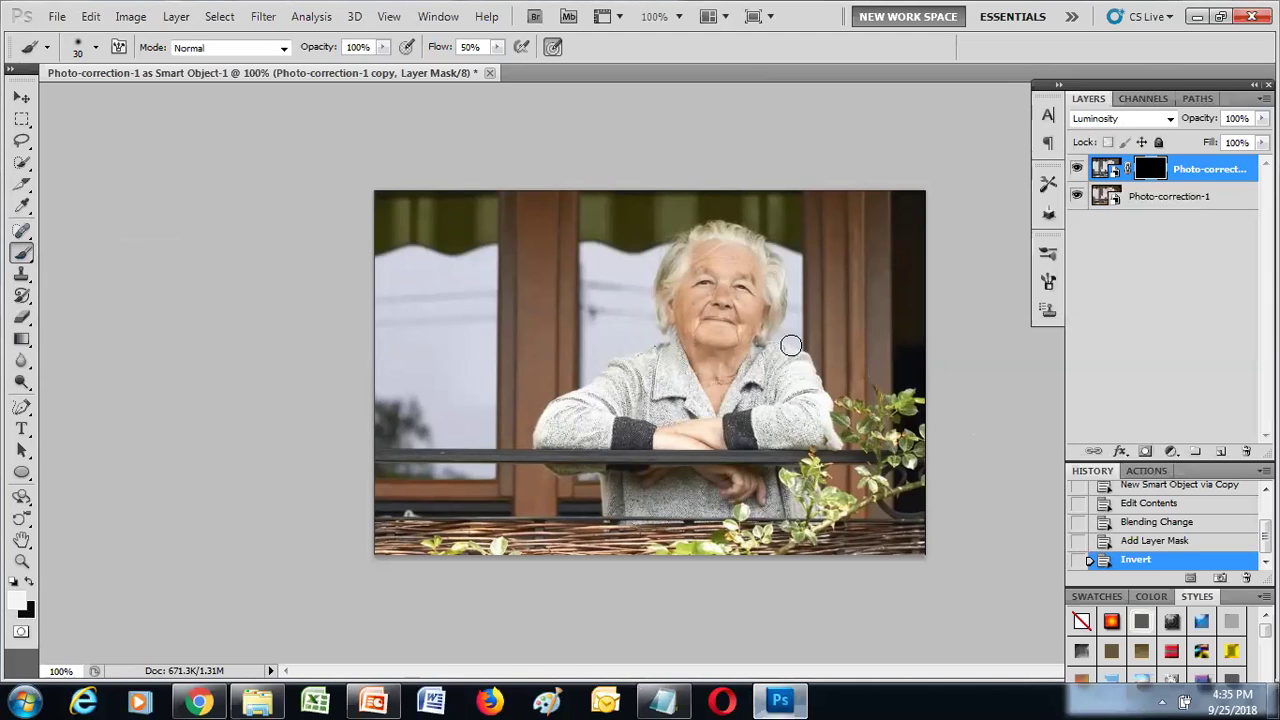
# Step: Paint the mask over the woman's shoulder, left arm, sleeve and collar
pyautogui.moveTo(790, 345)
pyautogui.mouseDown()
pyautogui.moveTo(789, 377)
pyautogui.moveTo(818, 436)
pyautogui.moveTo(808, 381)
pyautogui.moveTo(760, 435)
pyautogui.moveTo(760, 418)
pyautogui.mouseUp()
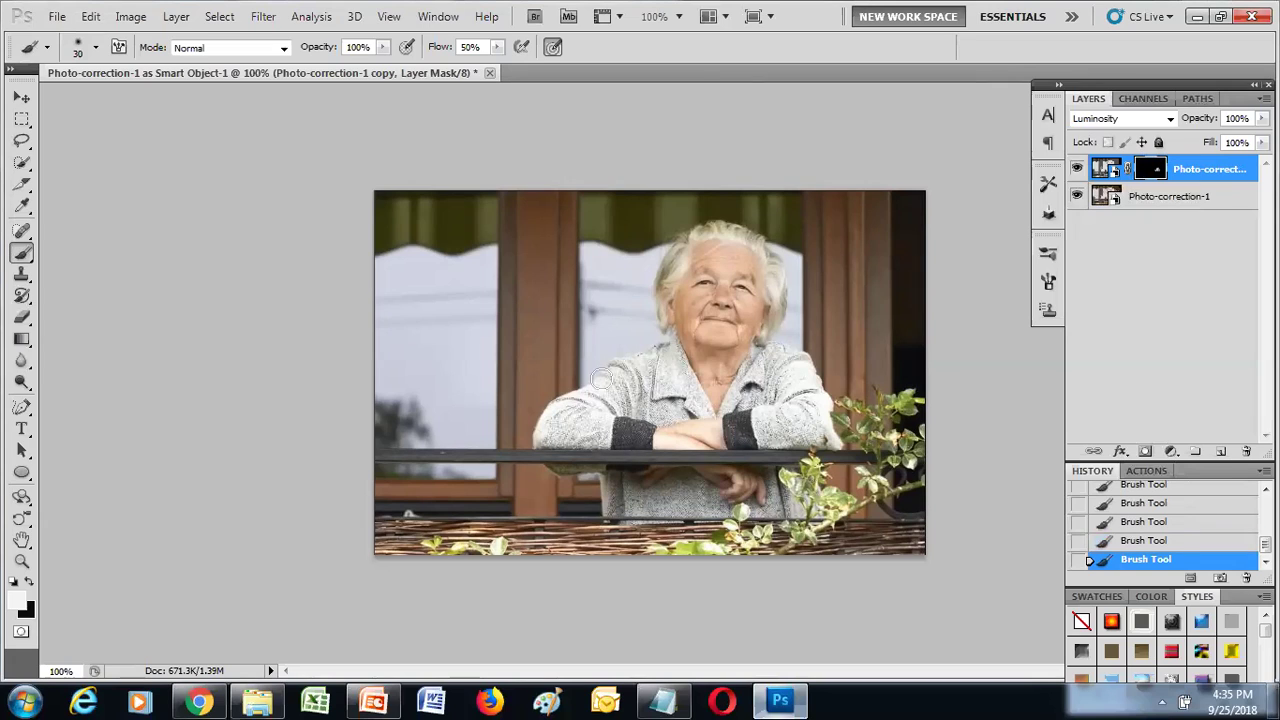
pyautogui.moveTo(622, 372); pyautogui.dragTo(585, 408)
pyautogui.moveTo(547, 430); pyautogui.dragTo(595, 405)
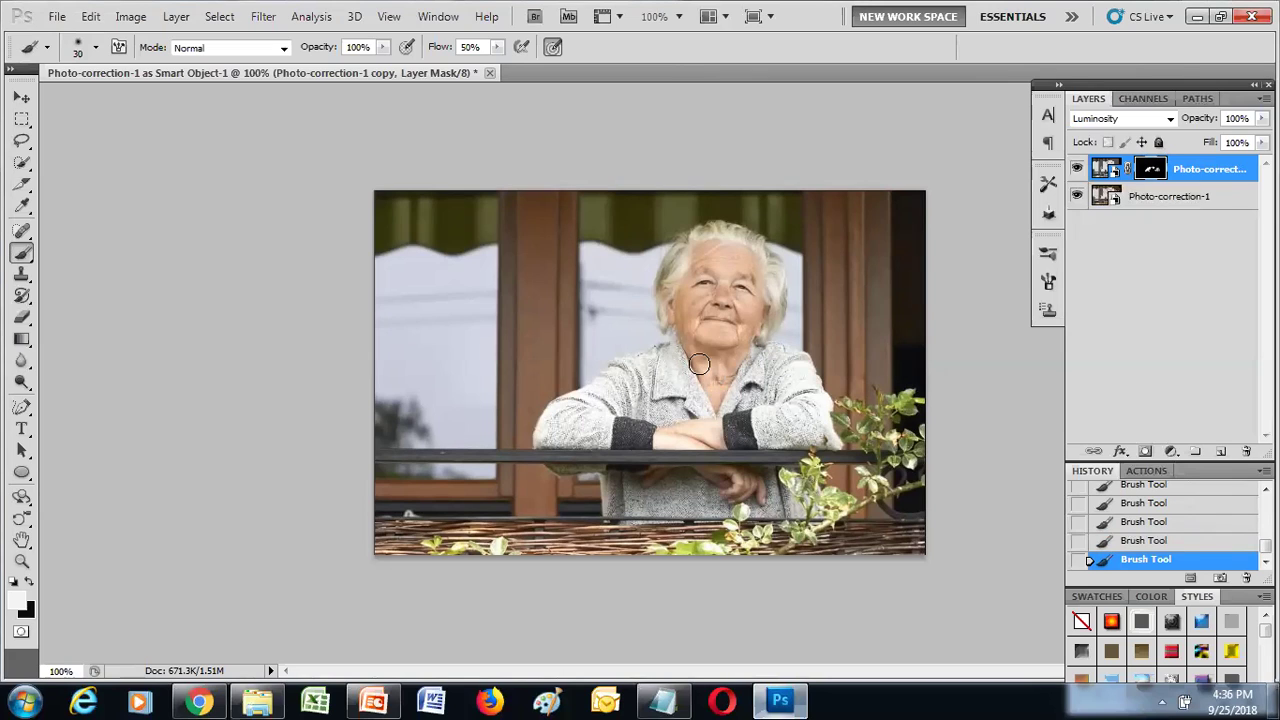
pyautogui.moveTo(660, 396); pyautogui.dragTo(650, 404)
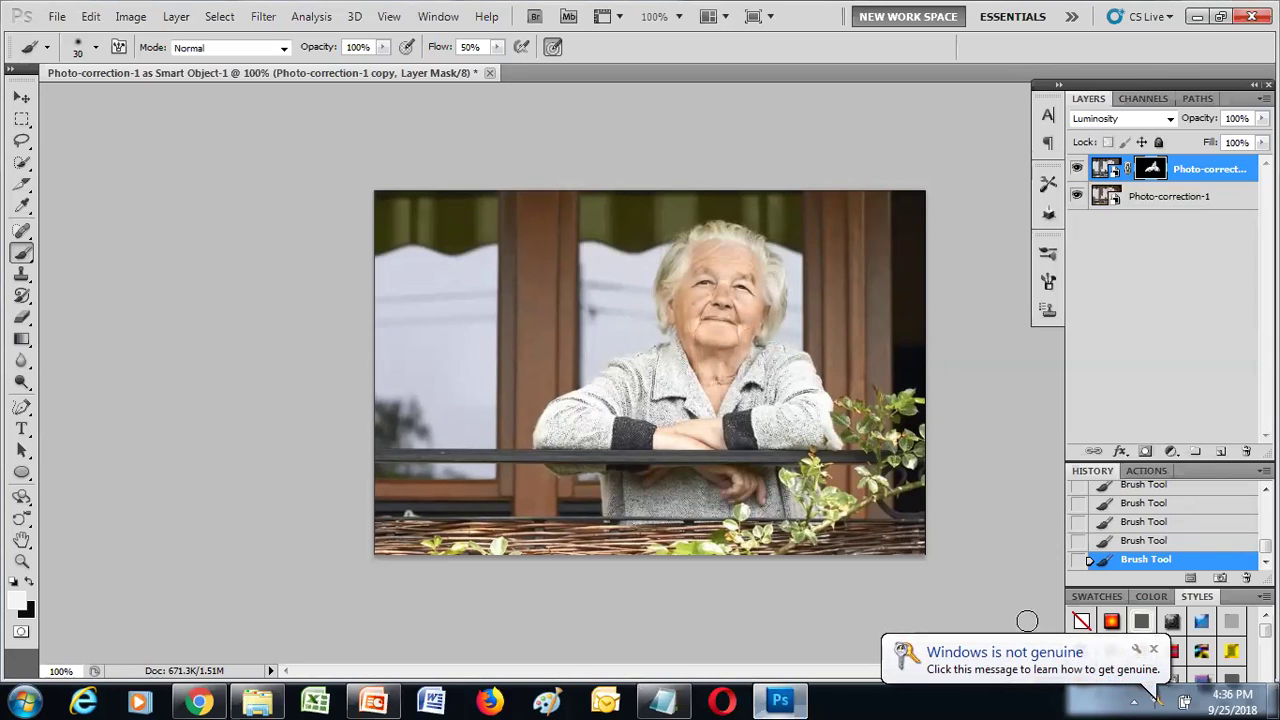
pyautogui.click(1148, 651)
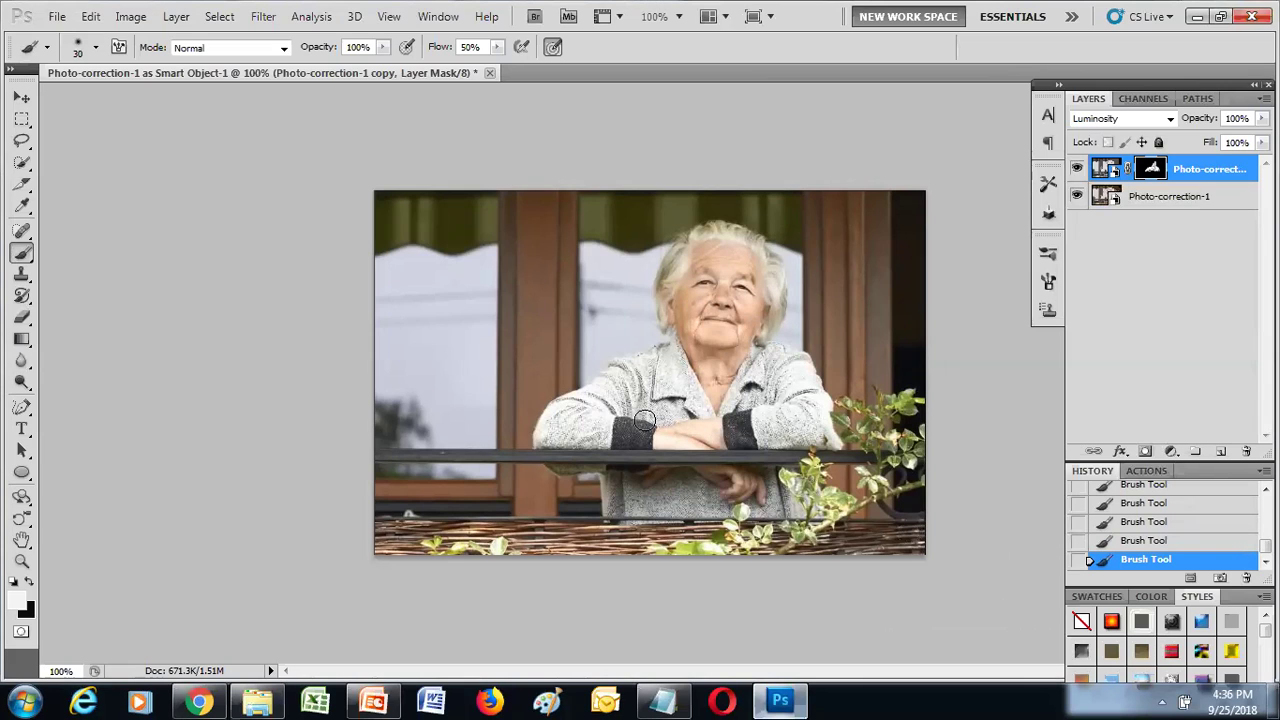
# Step: Continue painting the mask over her arms, face and chest
pyautogui.moveTo(648, 408); pyautogui.dragTo(613, 418)
pyautogui.moveTo(730, 268); pyautogui.dragTo(697, 272)
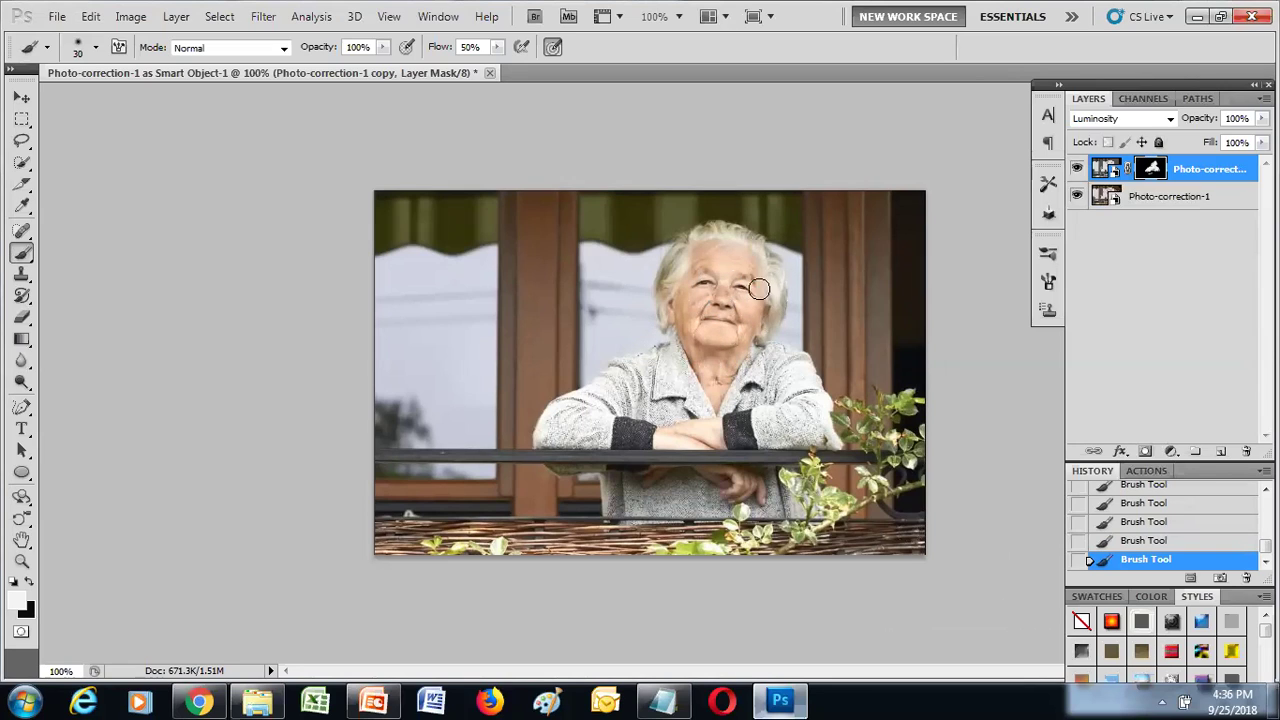
pyautogui.moveTo(749, 294); pyautogui.dragTo(701, 276)
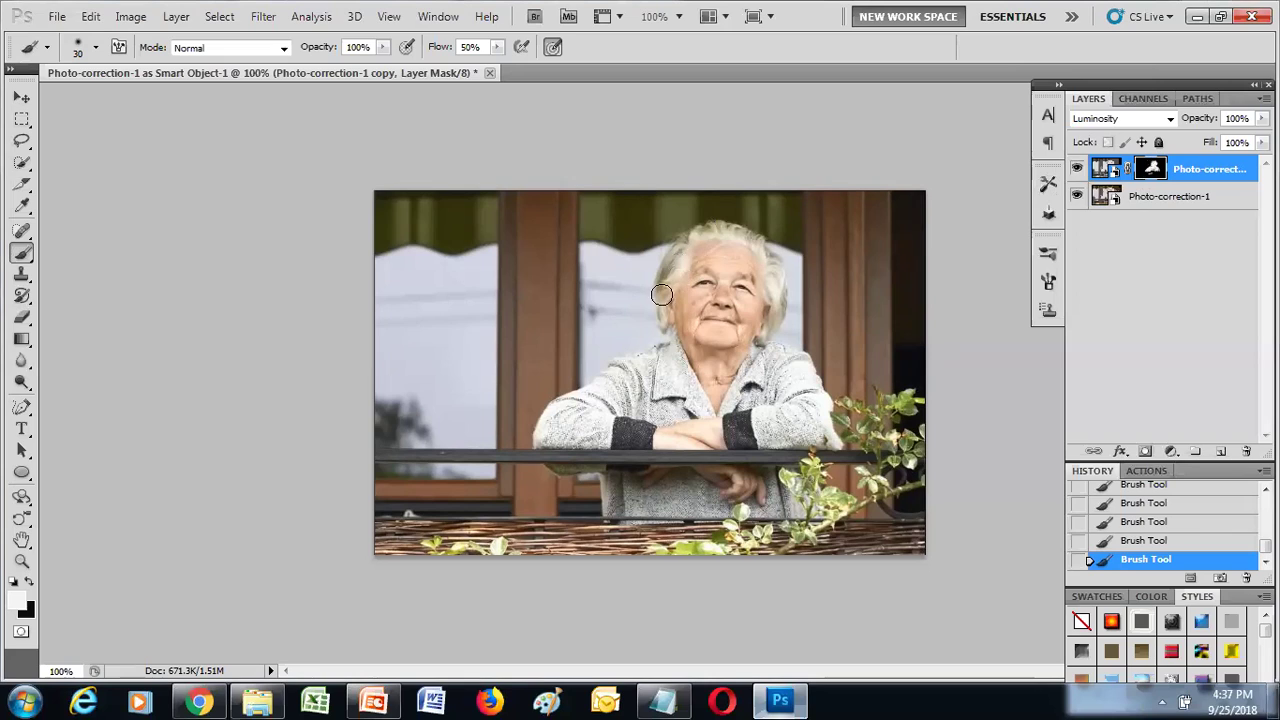
pyautogui.moveTo(690, 292); pyautogui.dragTo(682, 288)
pyautogui.moveTo(720, 376); pyautogui.dragTo(718, 368)
pyautogui.moveTo(704, 416); pyautogui.dragTo(700, 428)
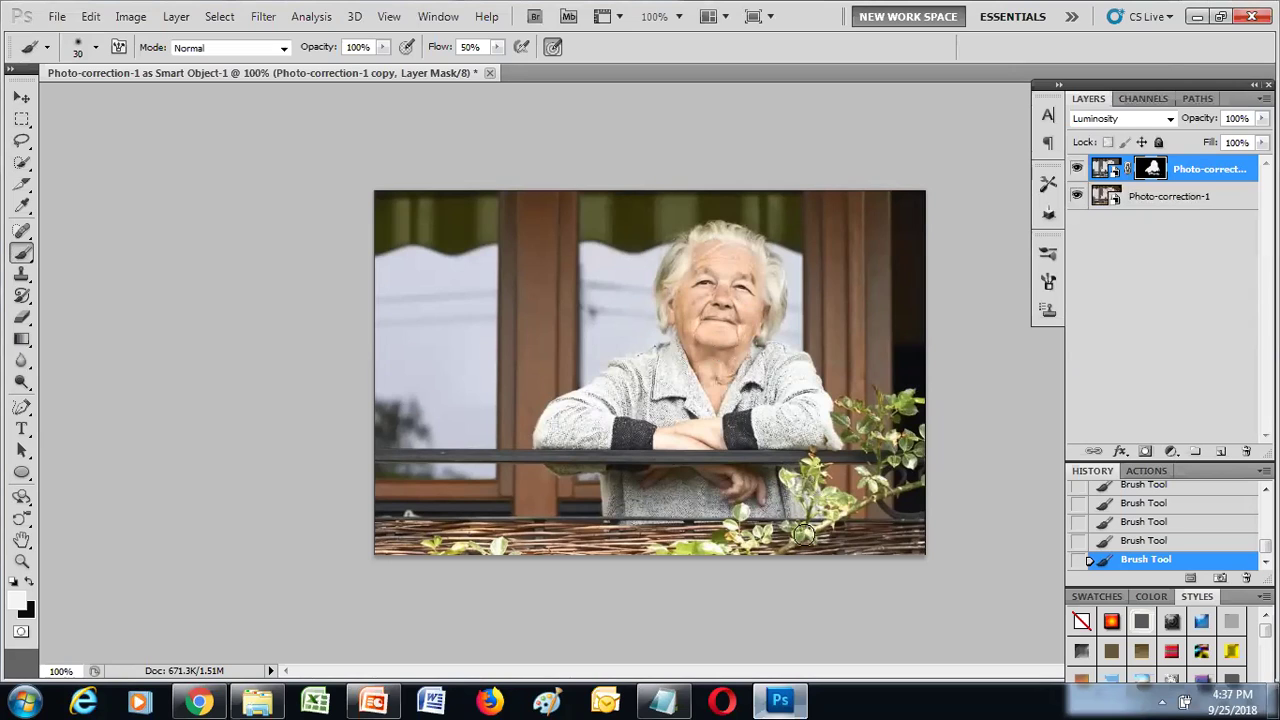
# Step: Paint mask strokes over the lower-right plant and the railing
pyautogui.moveTo(813, 500); pyautogui.dragTo(849, 491)
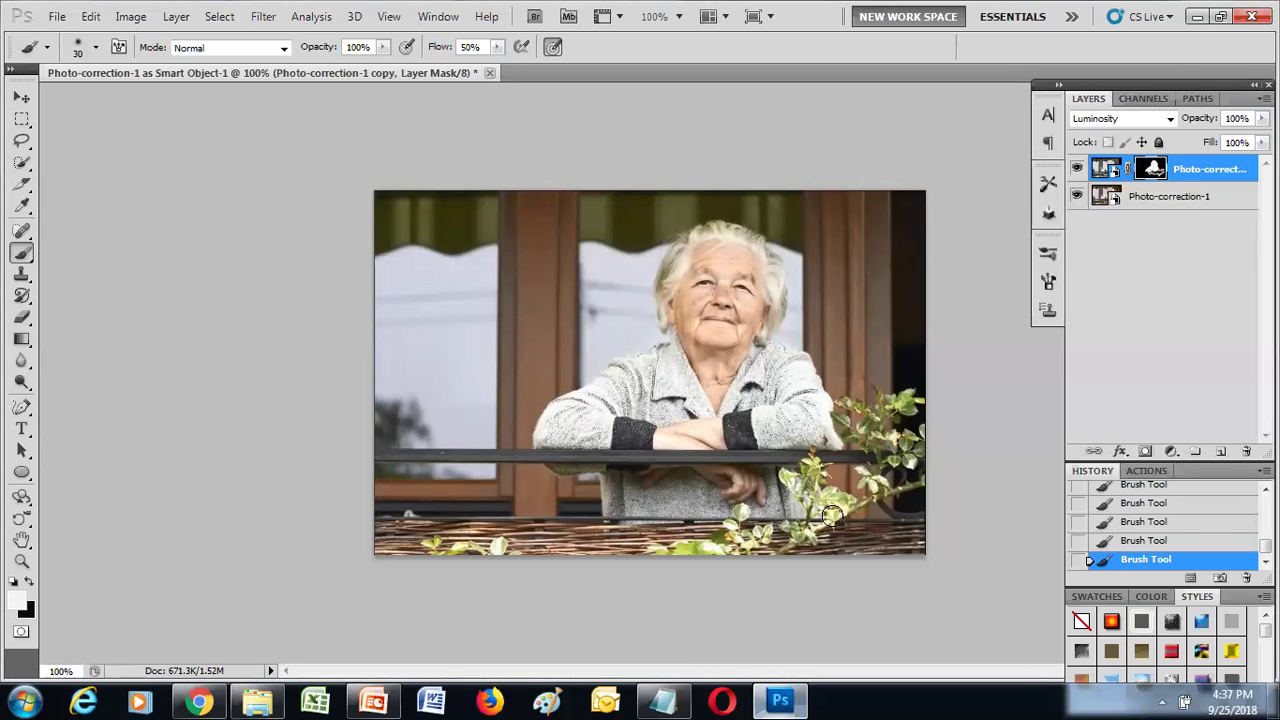
pyautogui.moveTo(805, 535)
pyautogui.mouseDown()
pyautogui.moveTo(741, 507)
pyautogui.moveTo(677, 546)
pyautogui.mouseUp()
pyautogui.click(1076, 169)
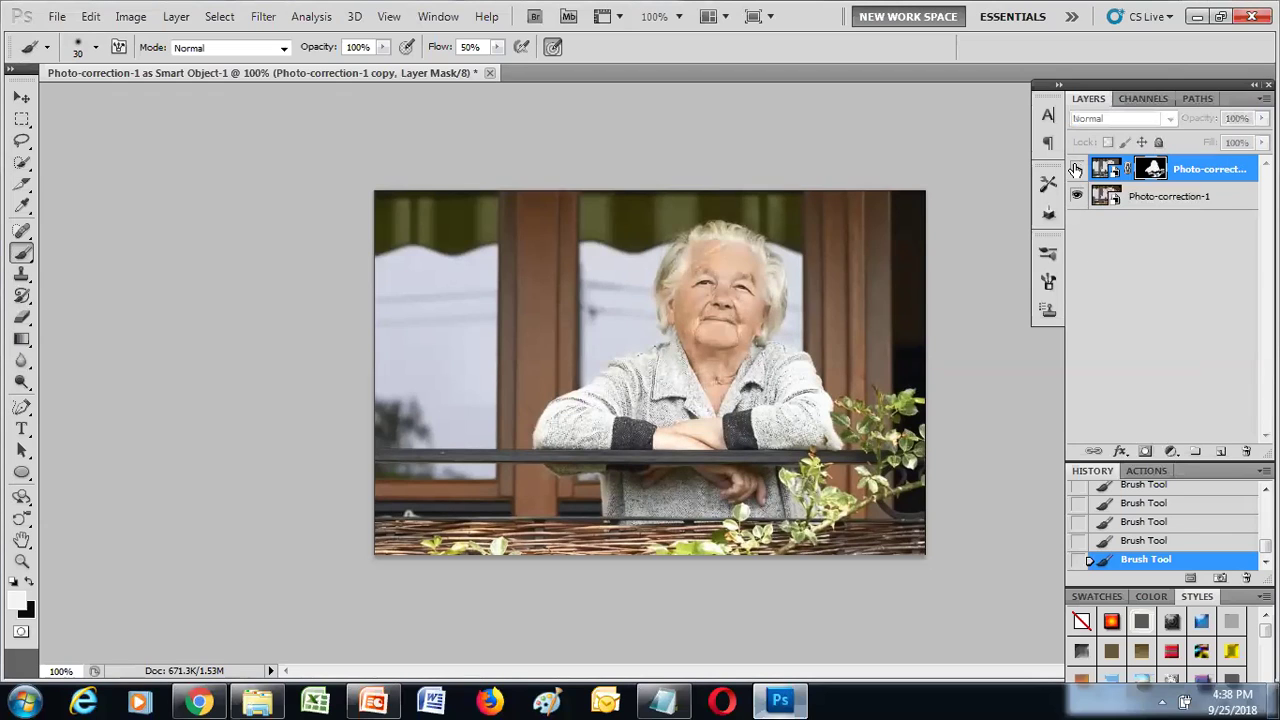
pyautogui.click(1076, 169)
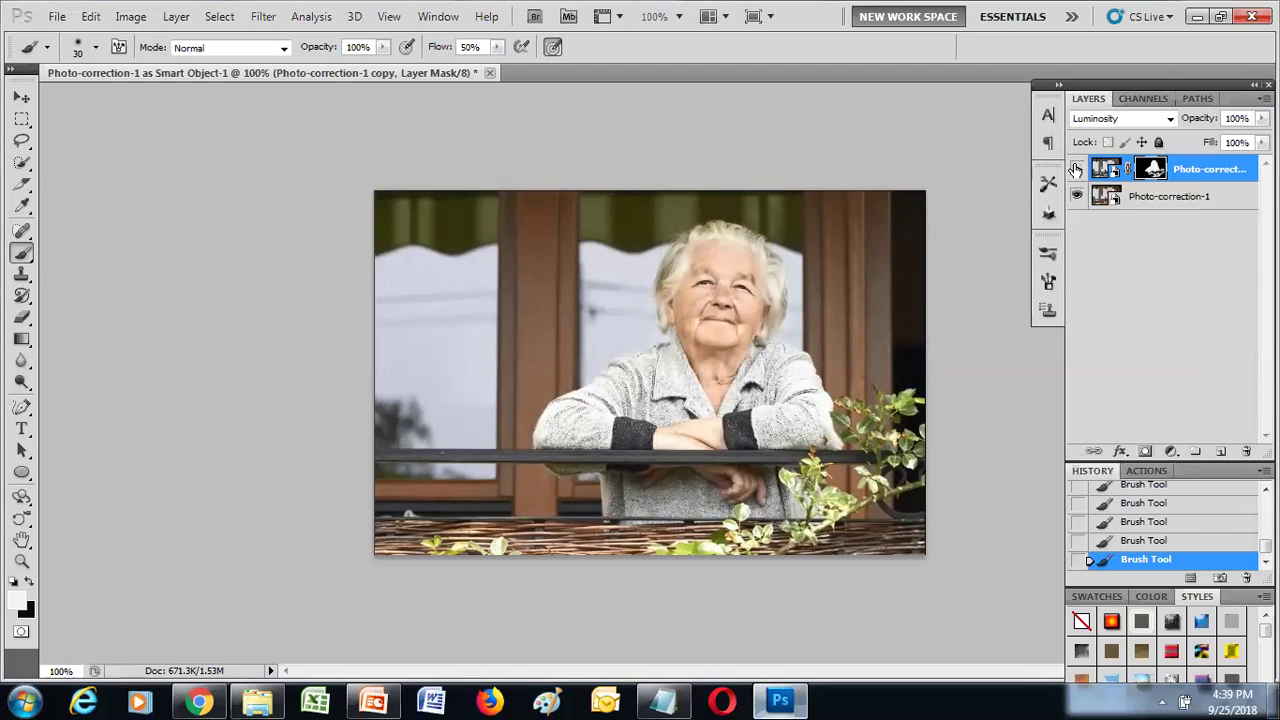
pyautogui.click(1076, 169)
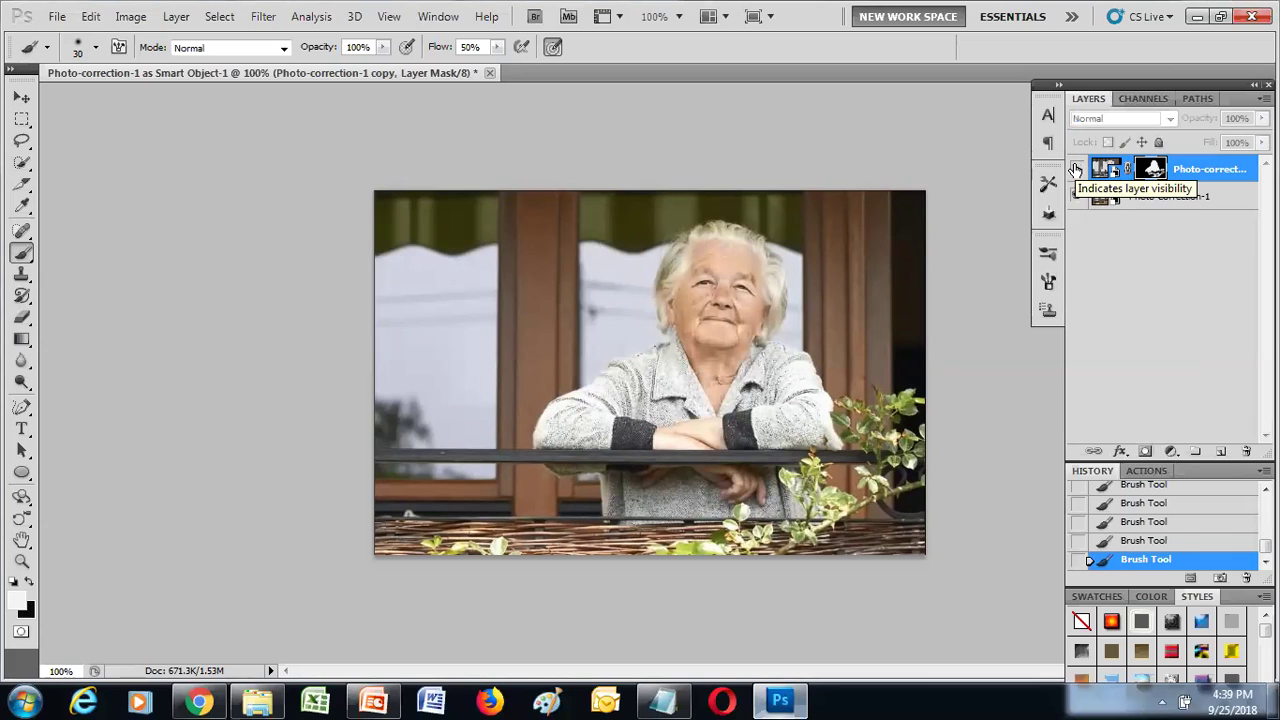
pyautogui.click(1076, 169)
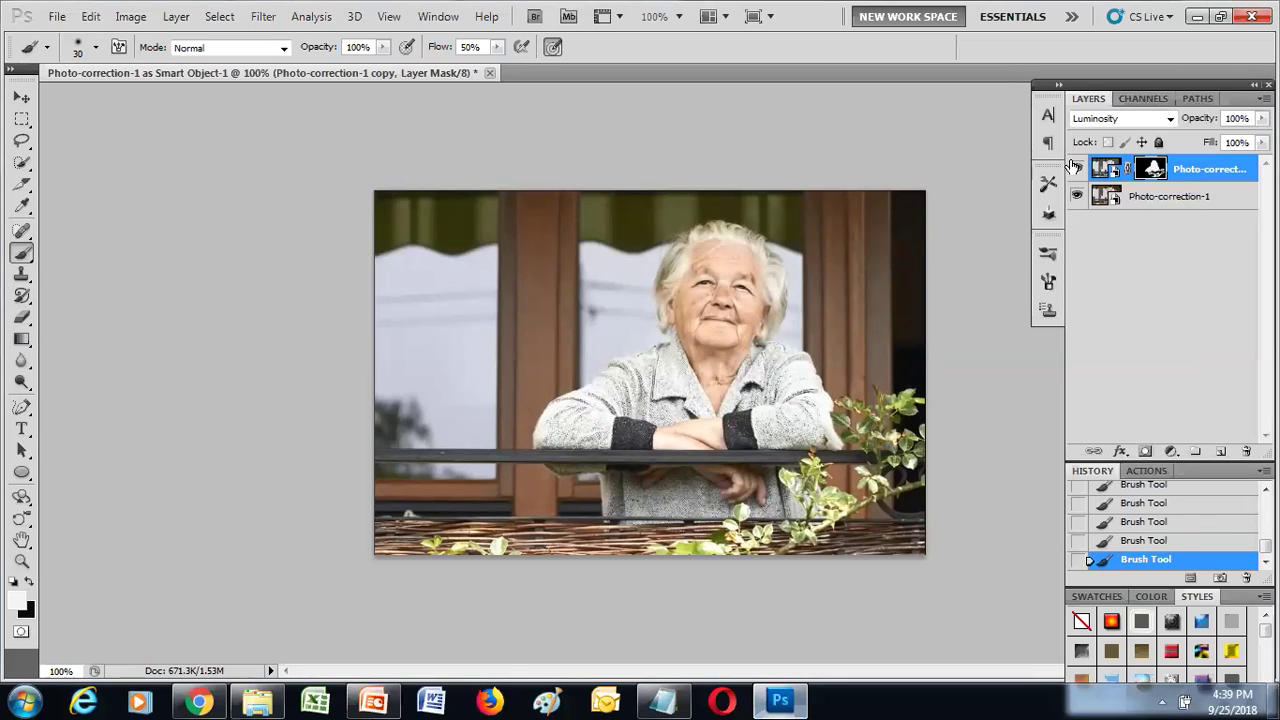
pyautogui.click(1076, 168)
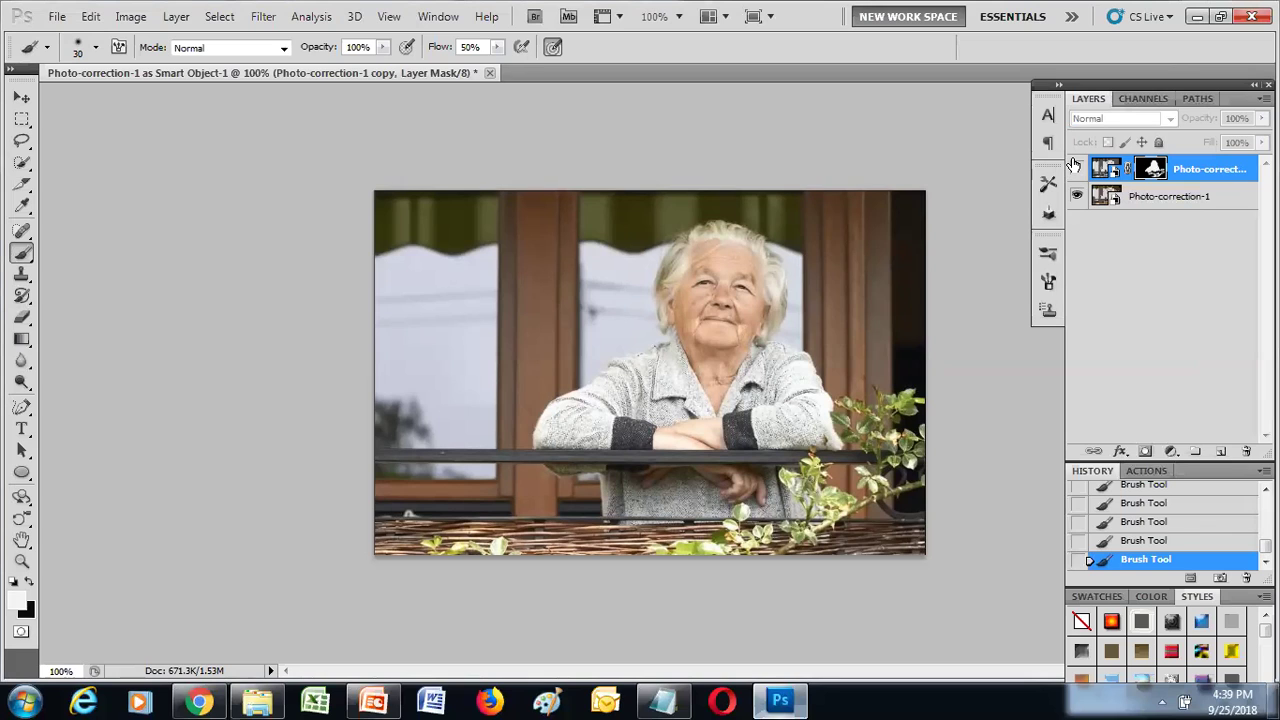
pyautogui.hotkey('shift', '-')
pyautogui.hotkey('shift', '+')
pyautogui.hotkey('shift', '-')
pyautogui.hotkey('shift', '+')
pyautogui.hotkey('shift', '-')
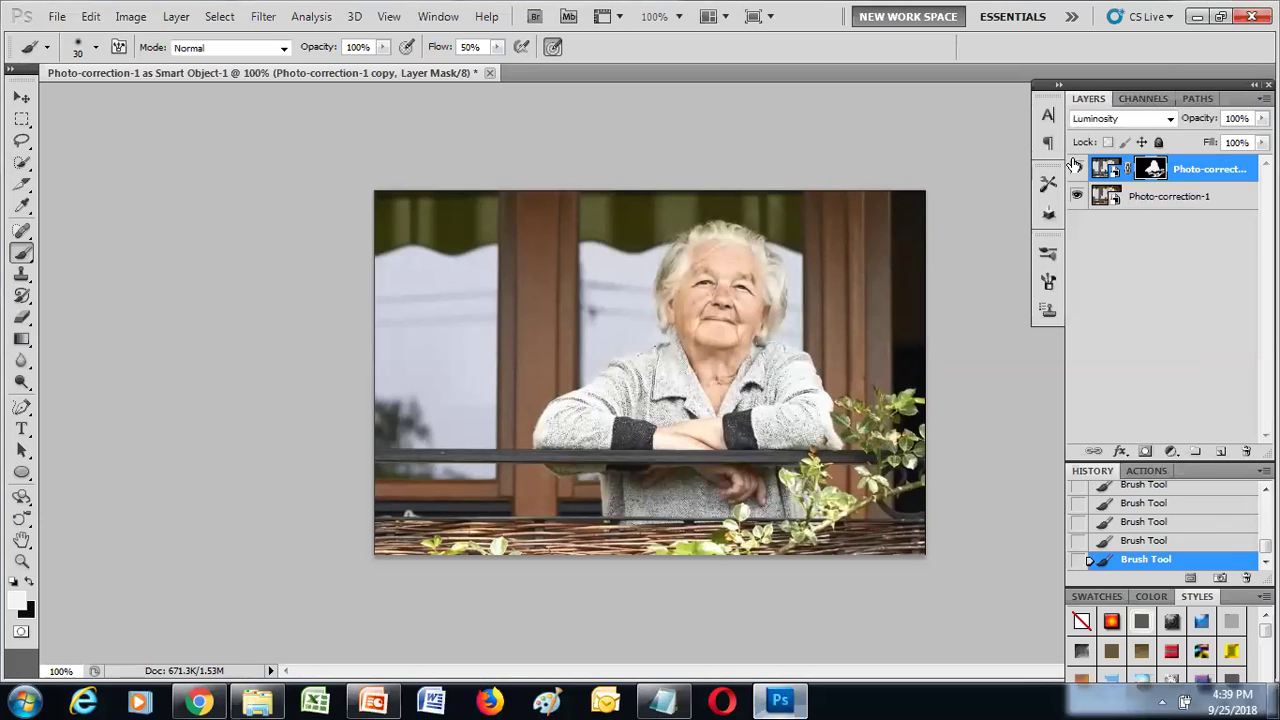
pyautogui.hotkey('shift', '+')
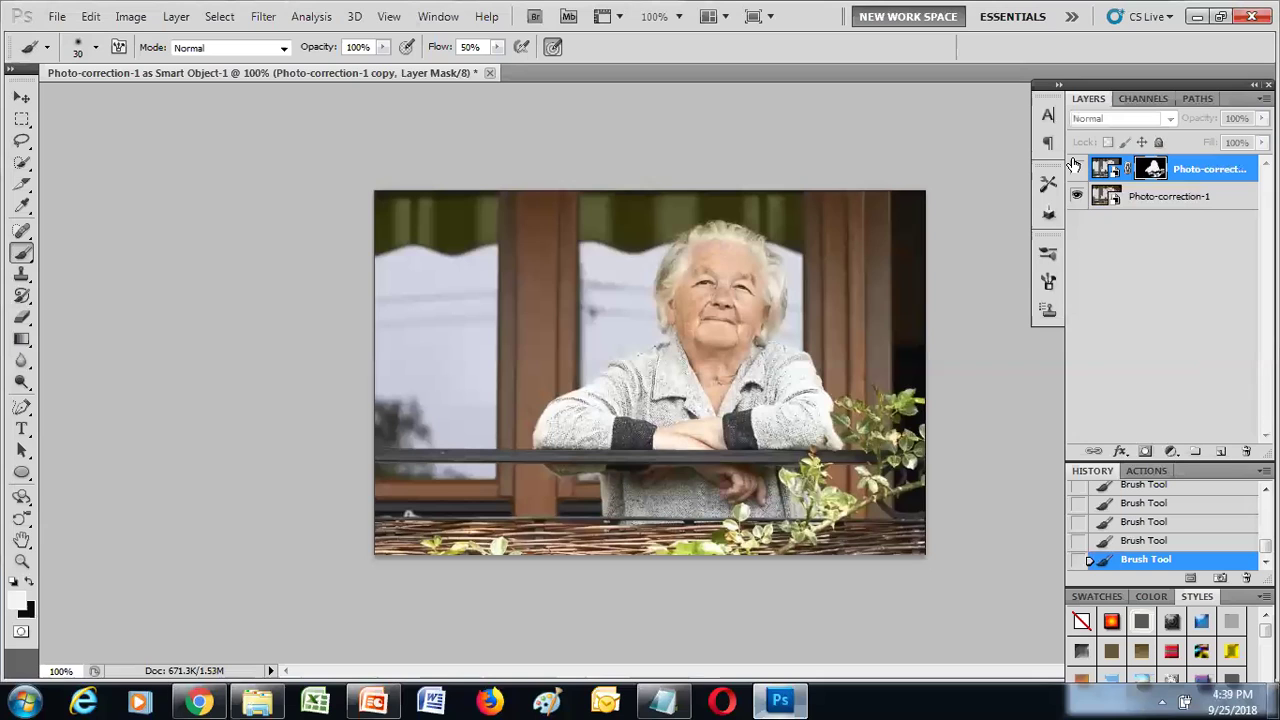
pyautogui.hotkey('shift', '-')
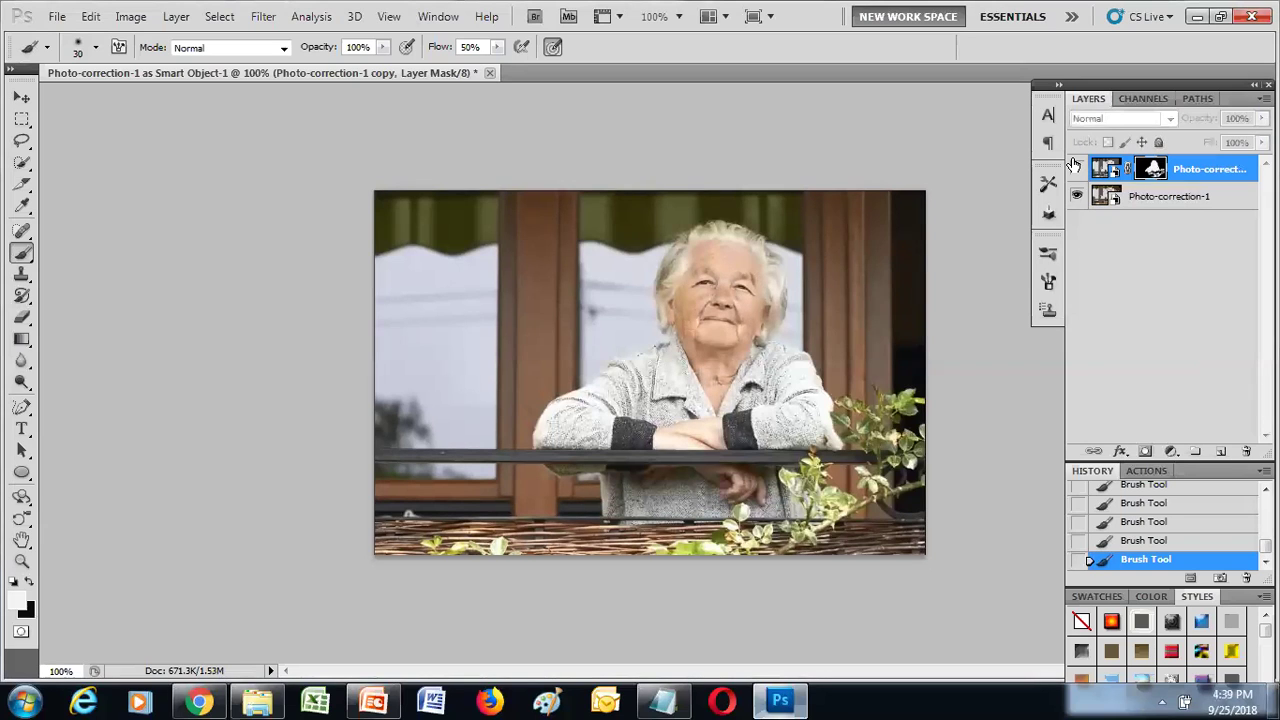
pyautogui.hotkey('shift', '+')
pyautogui.hotkey('shift', '-')
pyautogui.hotkey('shift', '+')
pyautogui.hotkey('shift', '-')
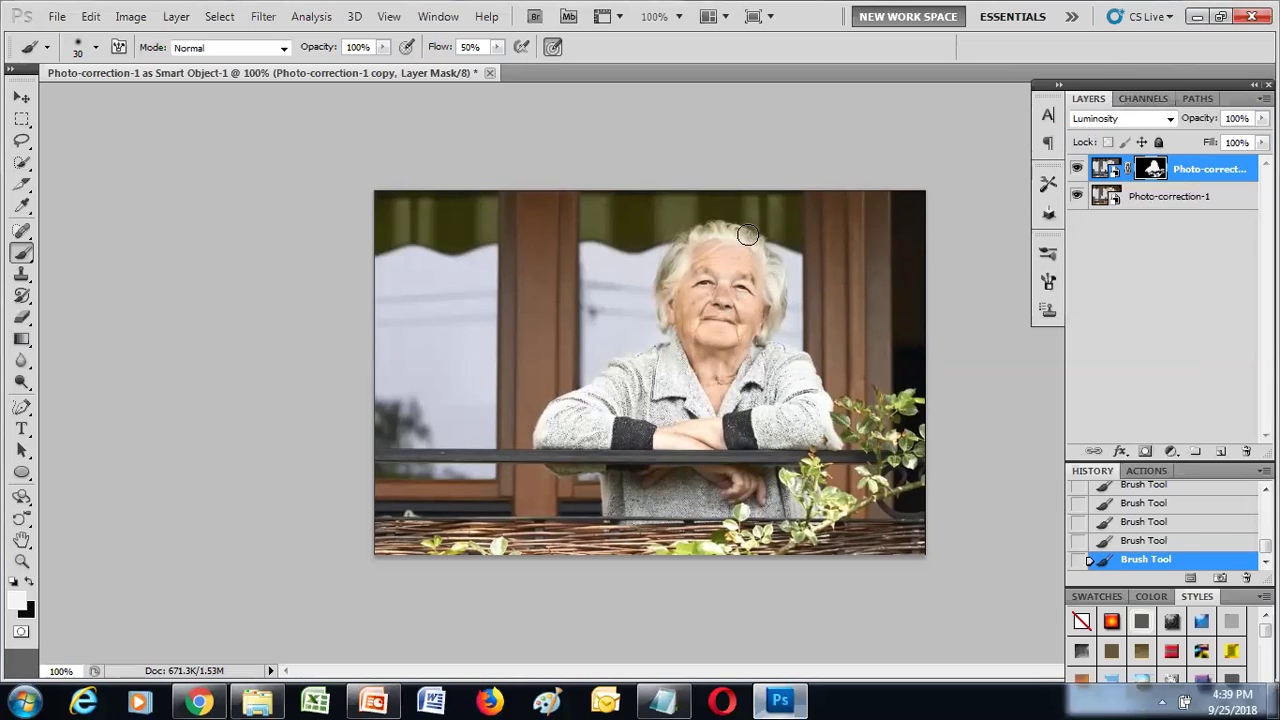
# Step: Paint a mask stroke over the woman's hair
pyautogui.moveTo(710, 285); pyautogui.dragTo(697, 262)
# Step: Select the original Photo-correction-1 layer and close its context menu without changes
pyautogui.click(1130, 195)
pyautogui.rightClick(1130, 195)
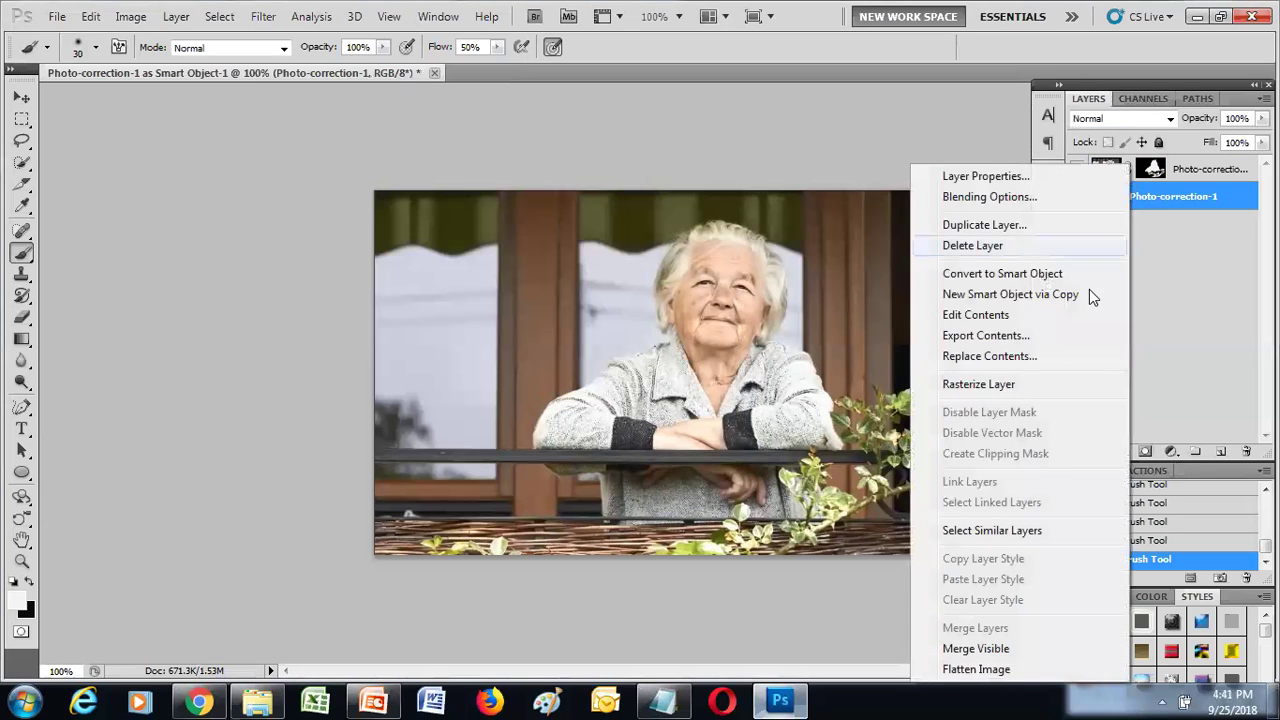
pyautogui.click(880, 163)
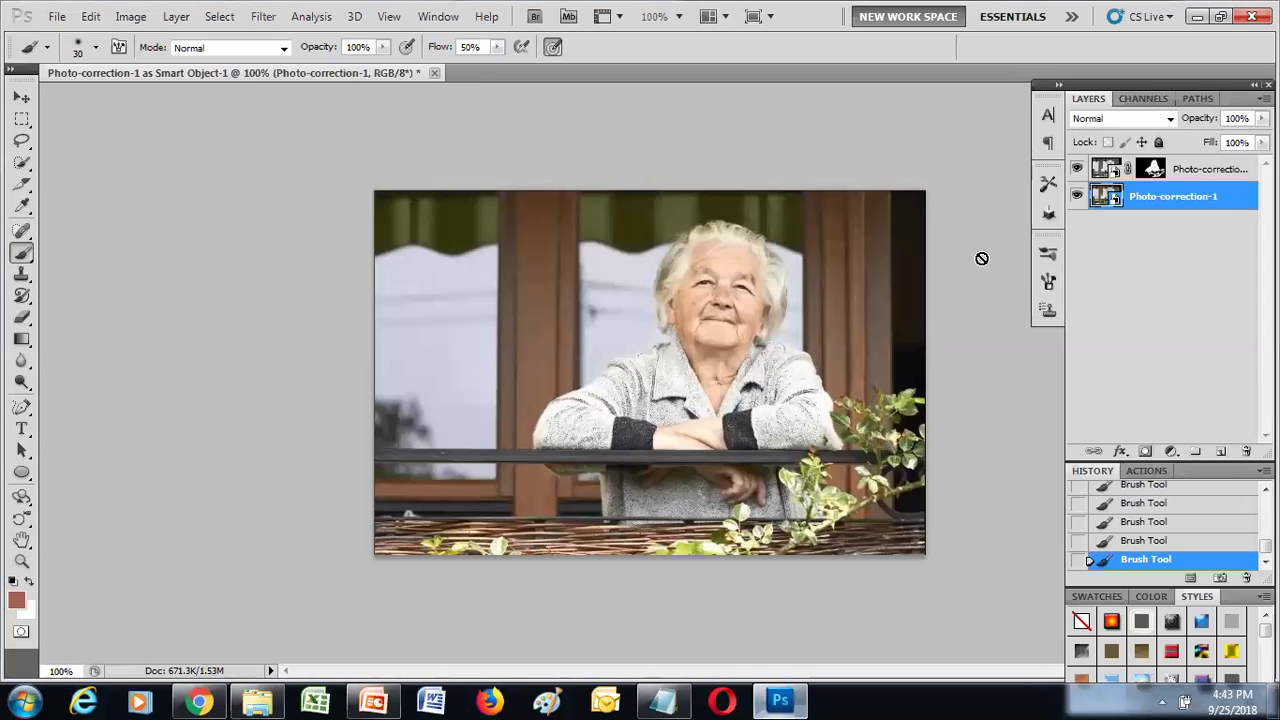
pyautogui.click(1076, 169)
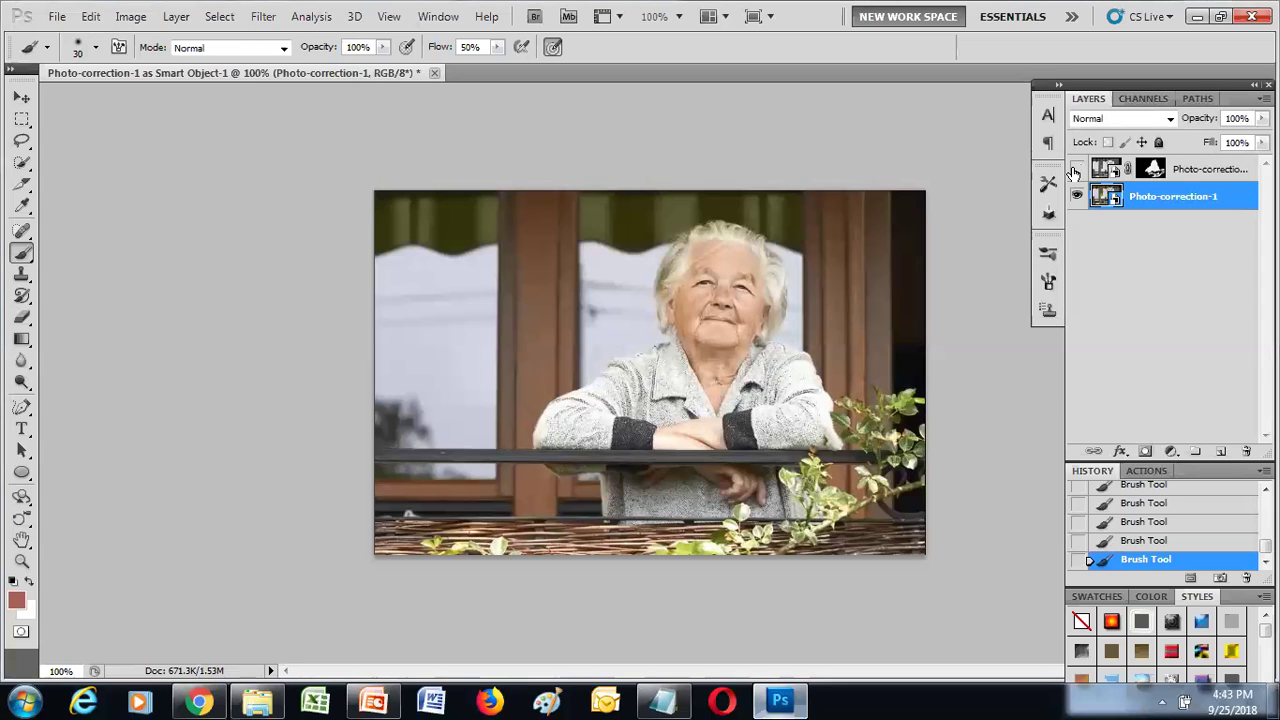
pyautogui.click(1076, 169)
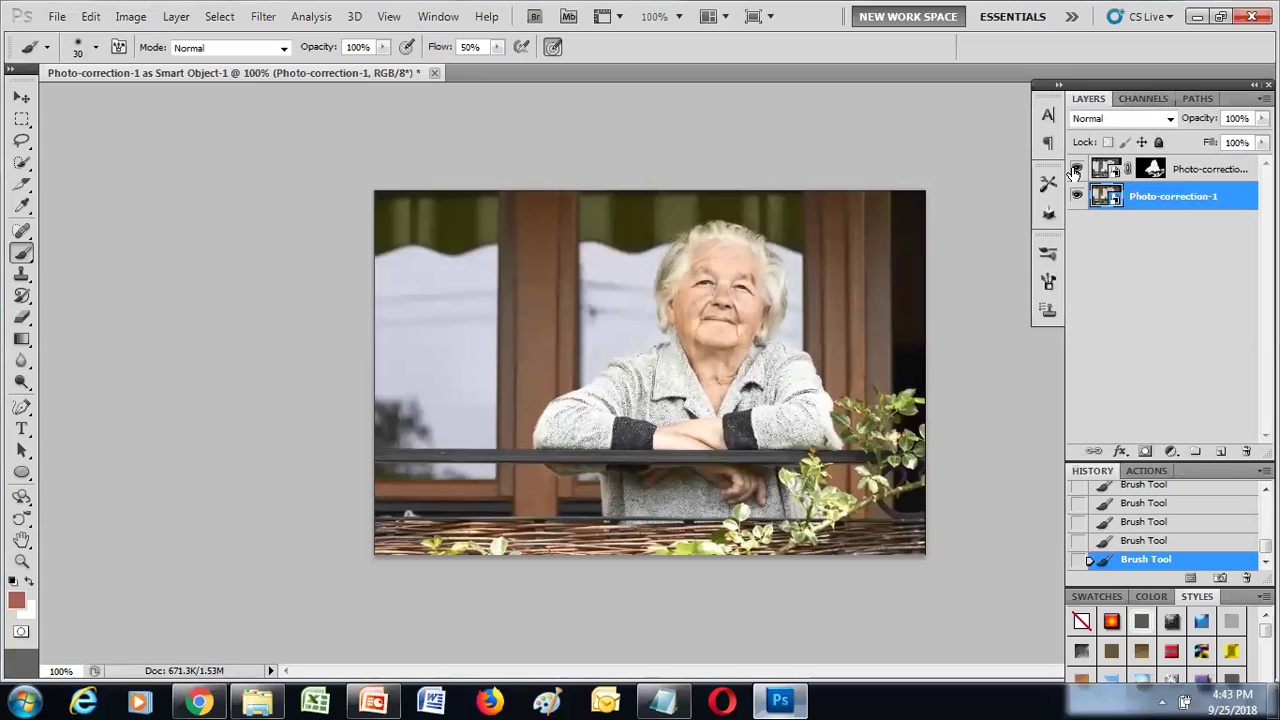
pyautogui.click(1076, 169)
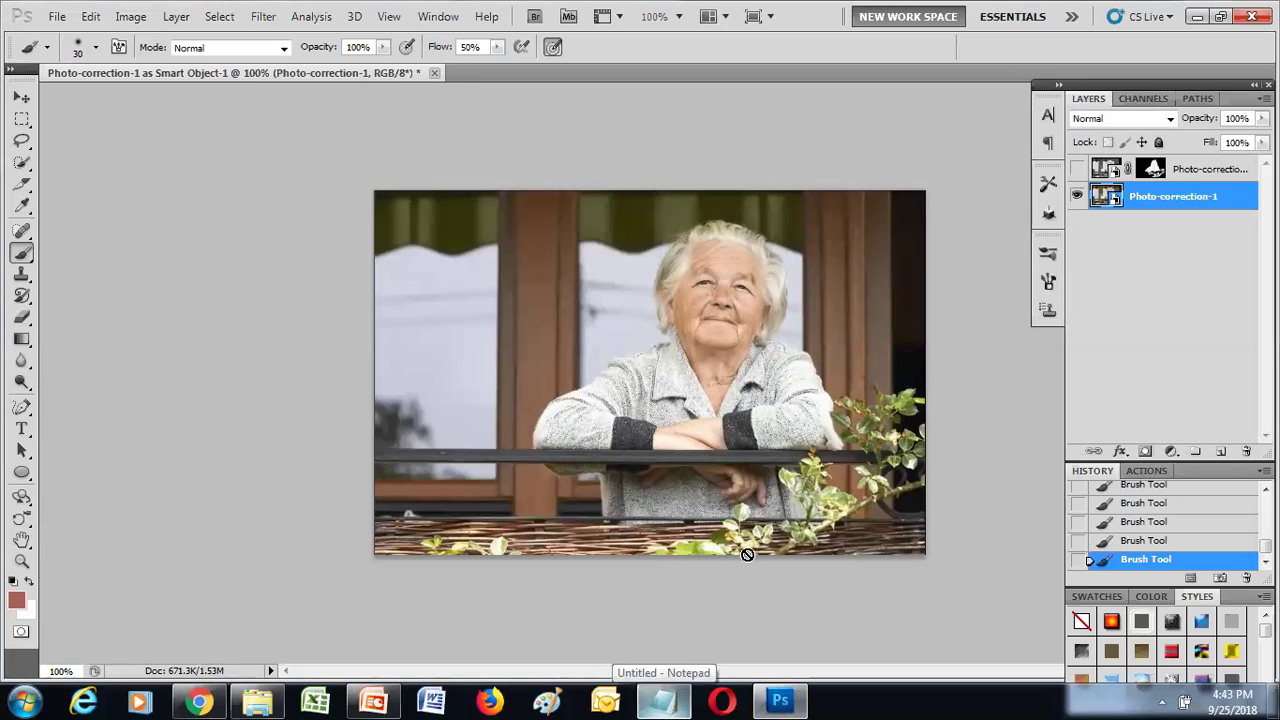
pyautogui.click(1077, 169)
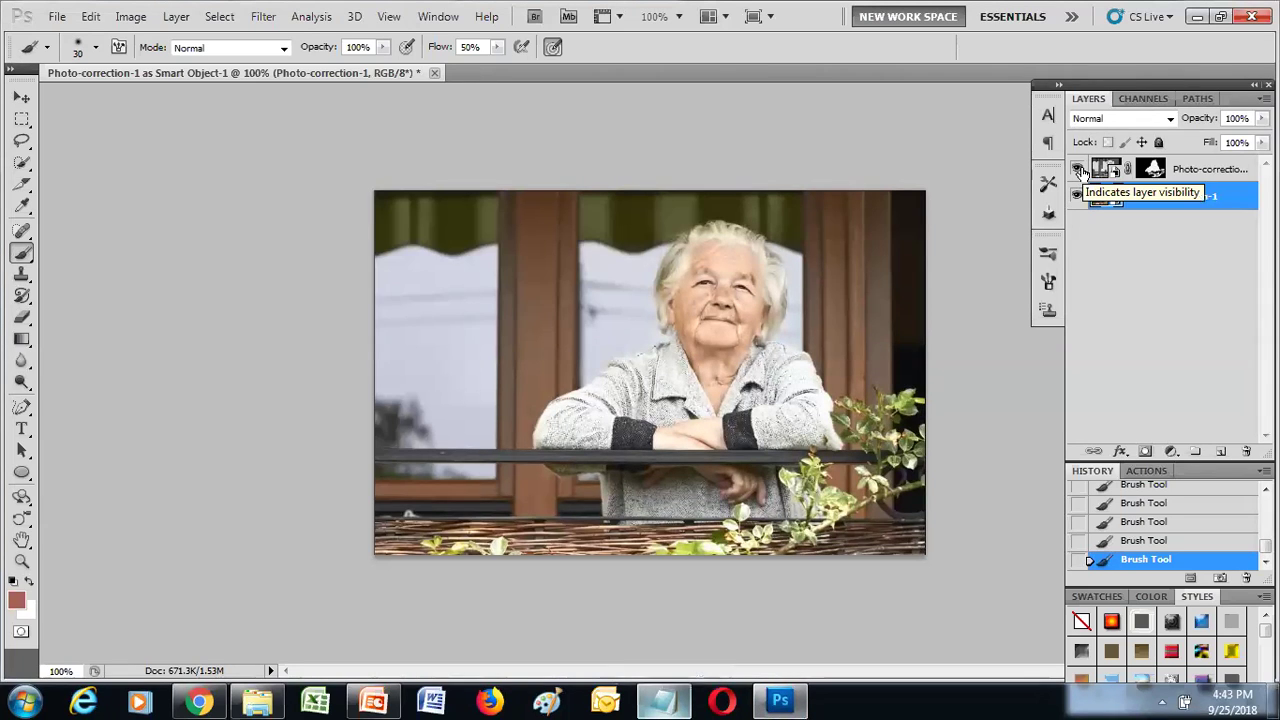
pyautogui.click(1077, 169)
pyautogui.click(1077, 169)
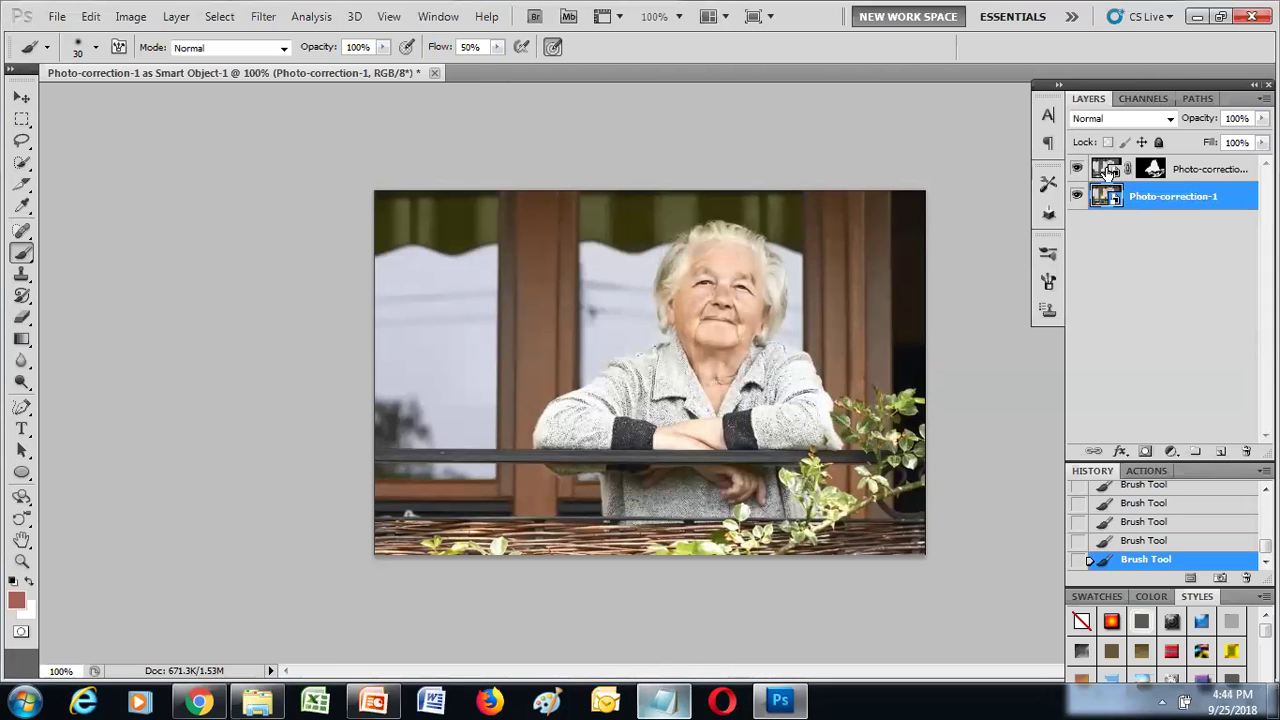
# Step: Select the top Photo-correction smart object layer and reopen it in Camera Raw 6.0
pyautogui.click(1104, 169)
pyautogui.doubleClick(1104, 169)
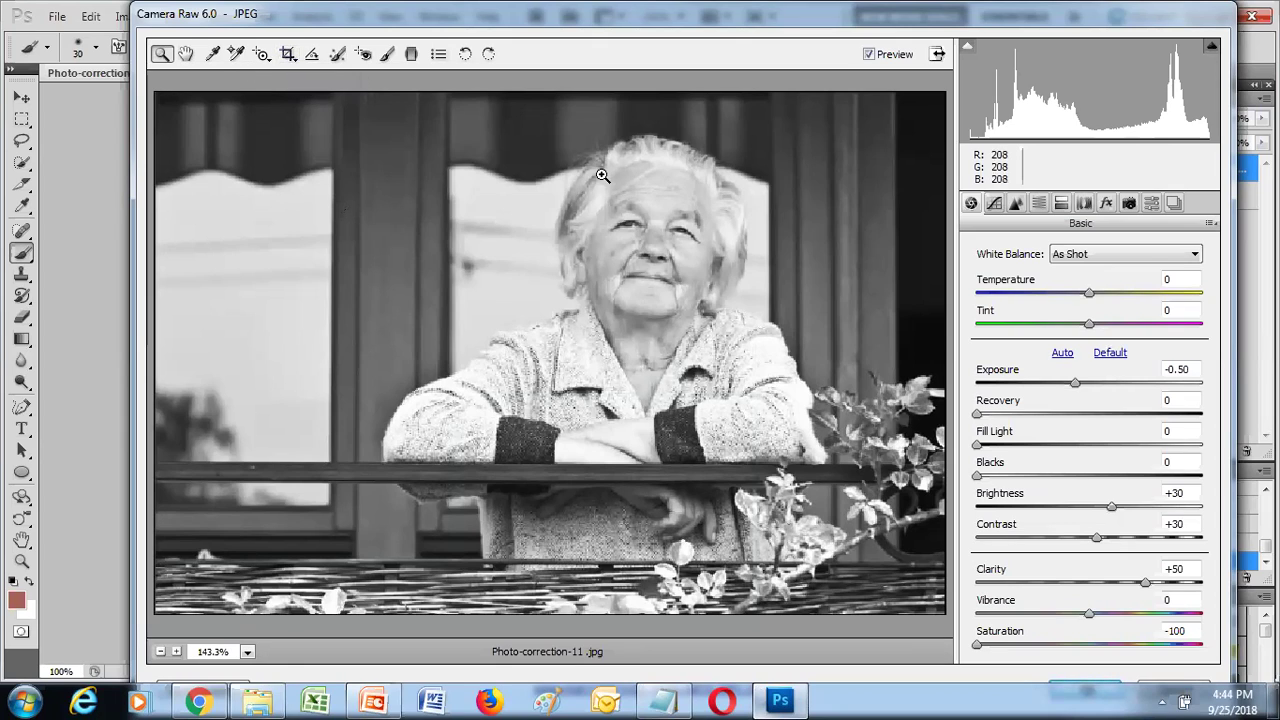
pyautogui.click(440, 56)
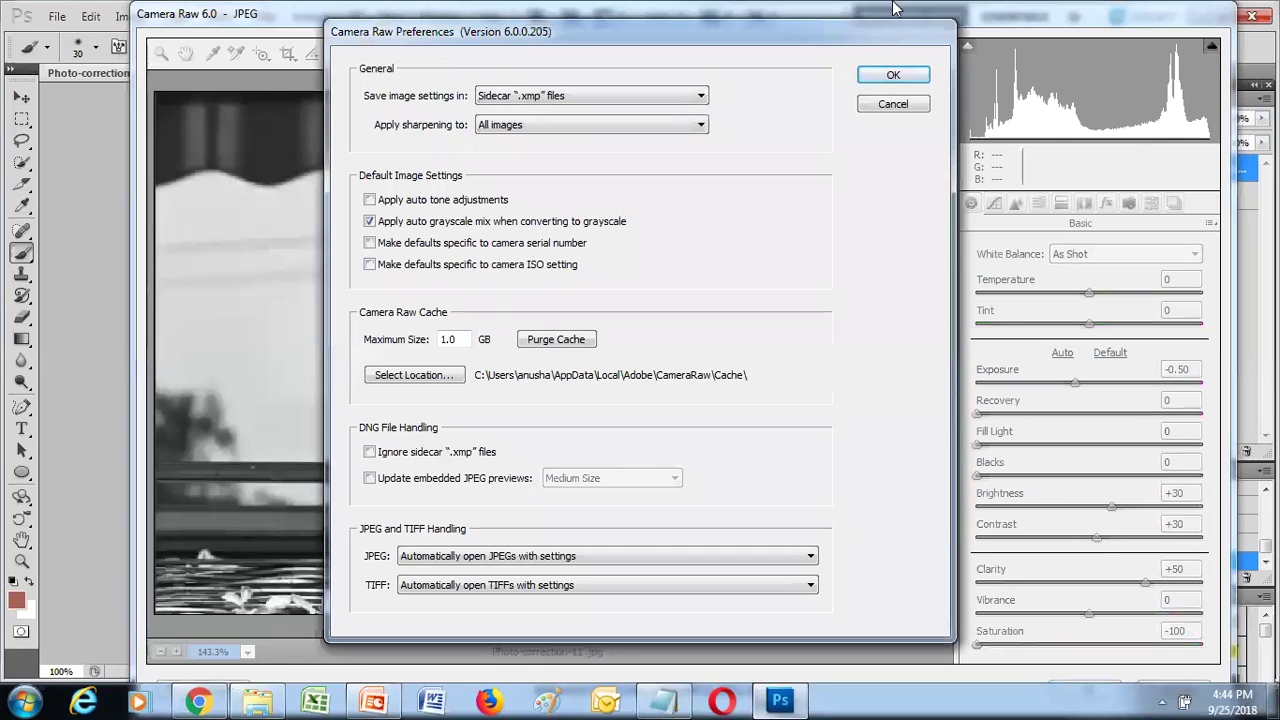
pyautogui.click(893, 105)
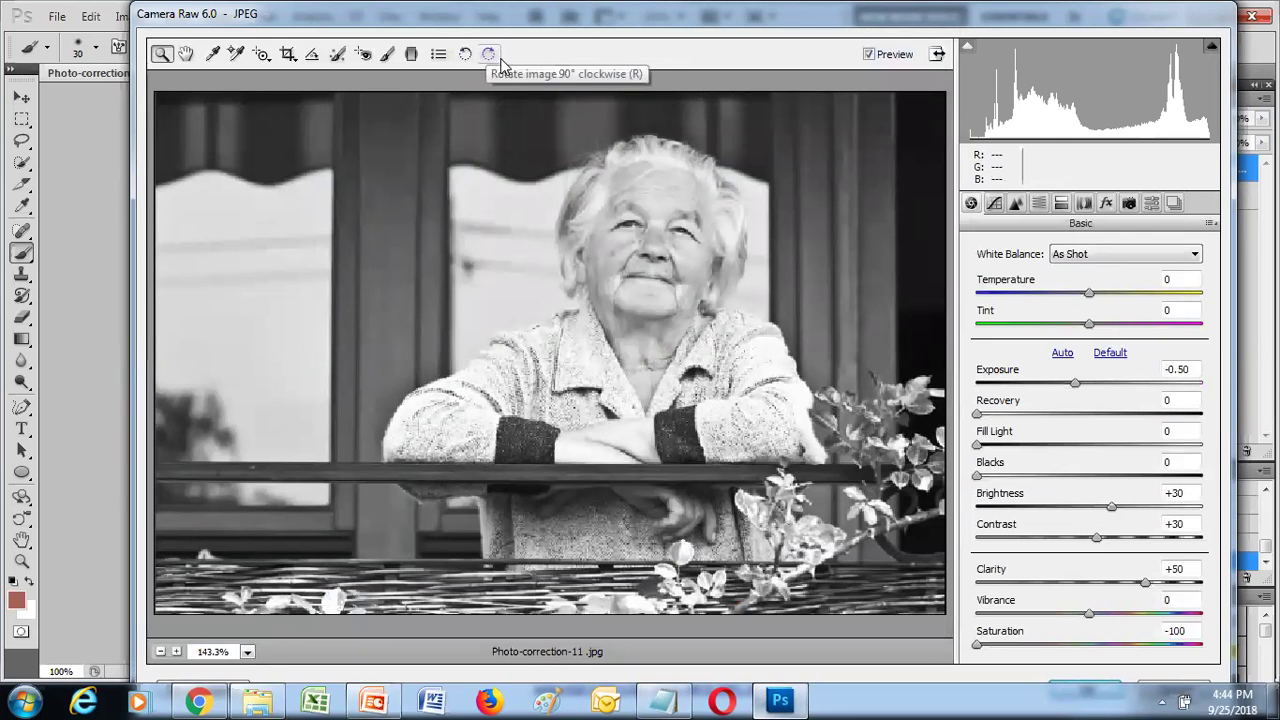
pyautogui.click(491, 58)
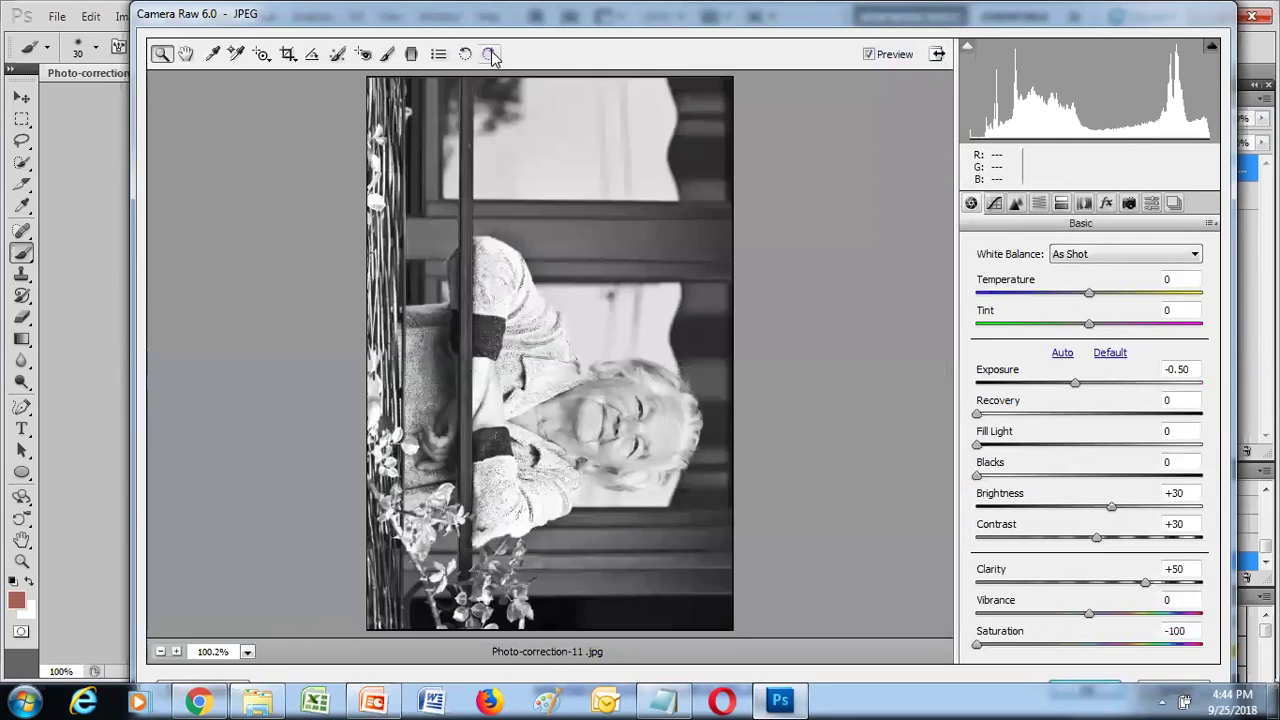
pyautogui.click(491, 56)
pyautogui.click(491, 56)
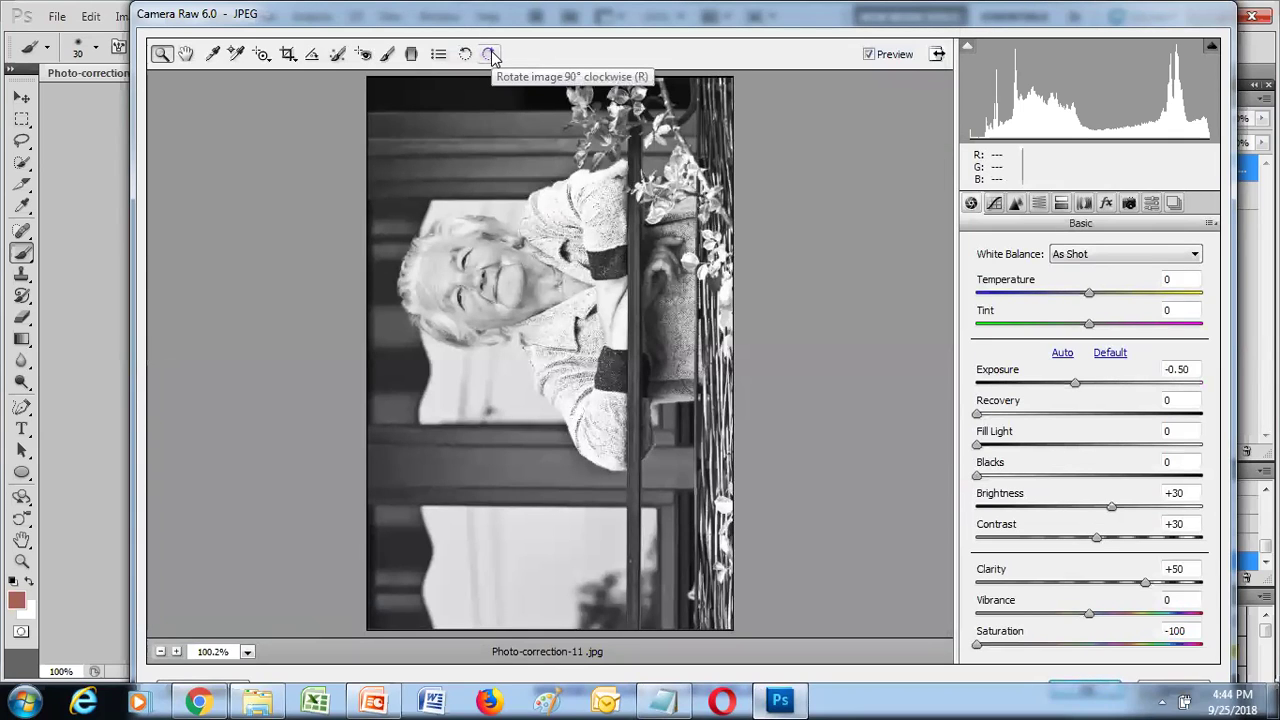
pyautogui.click(491, 56)
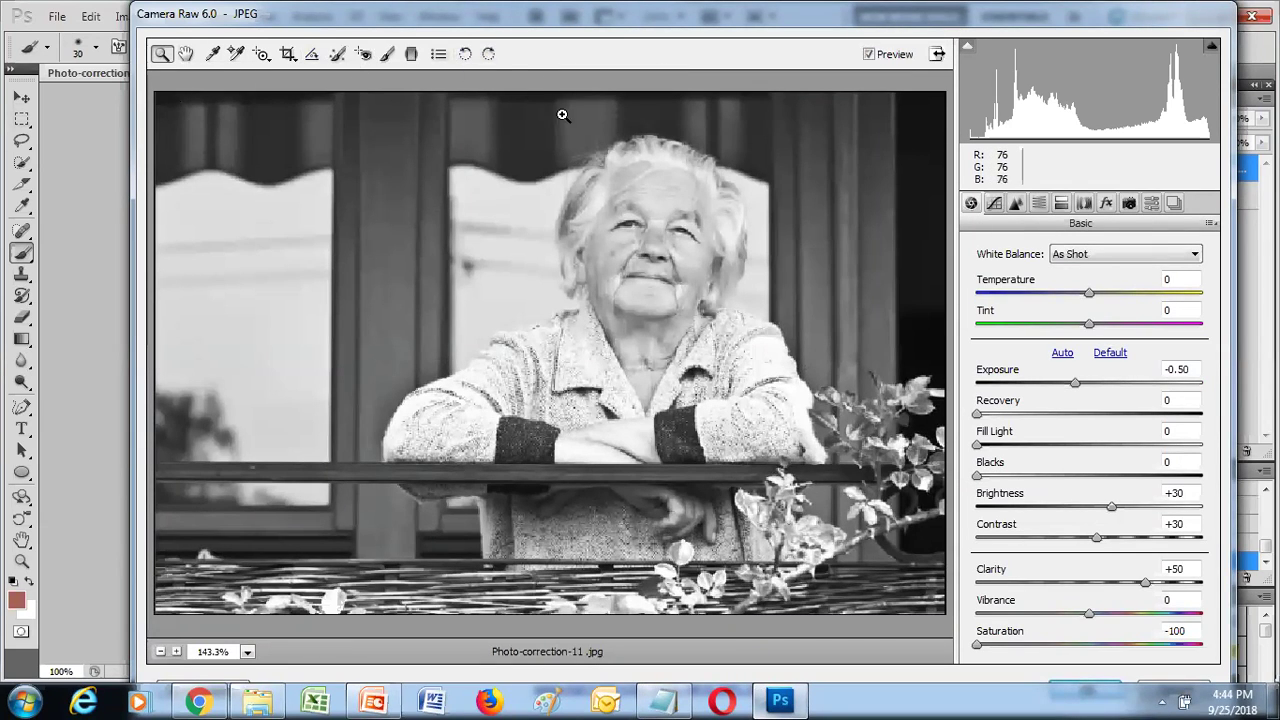
# Step: Heal a first small spot on the left cheek with Spot Removal, Type kept at Heal
pyautogui.click(338, 54)
pyautogui.click(612, 251)
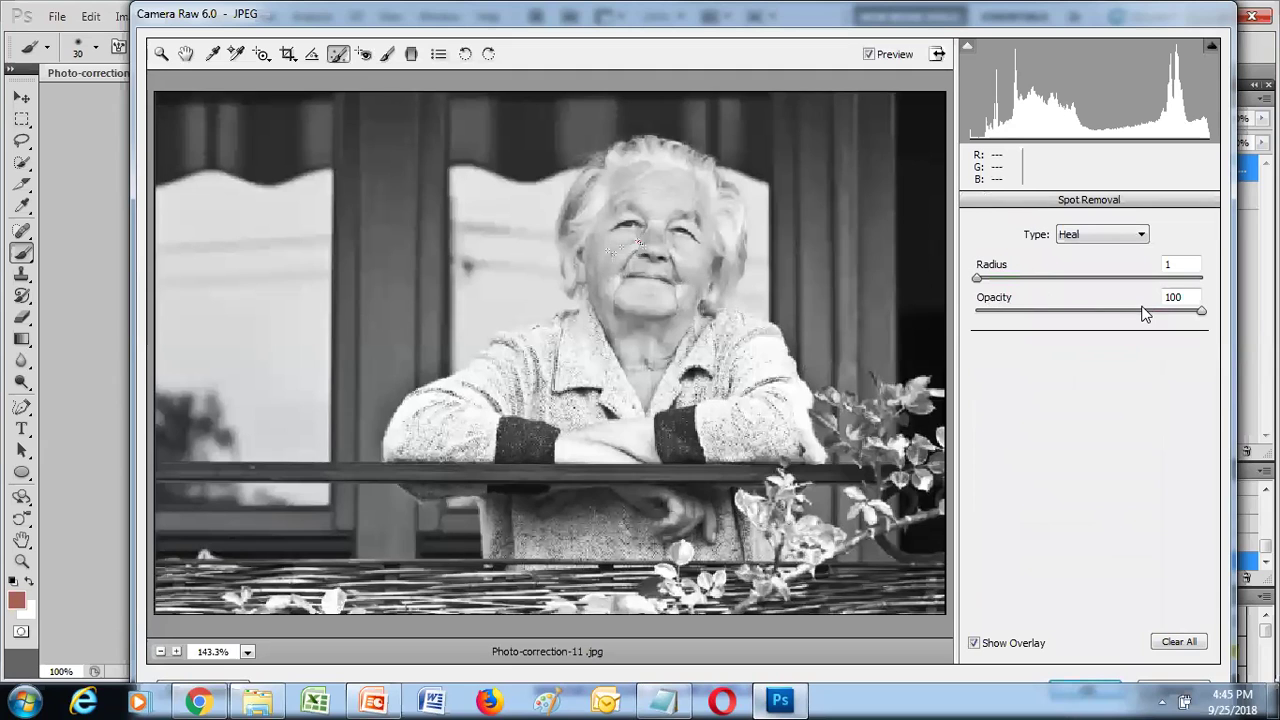
pyautogui.click(1107, 233)
pyautogui.click(1108, 235)
pyautogui.click(1108, 235)
pyautogui.click(1107, 265)
pyautogui.click(1107, 234)
pyautogui.click(1070, 251)
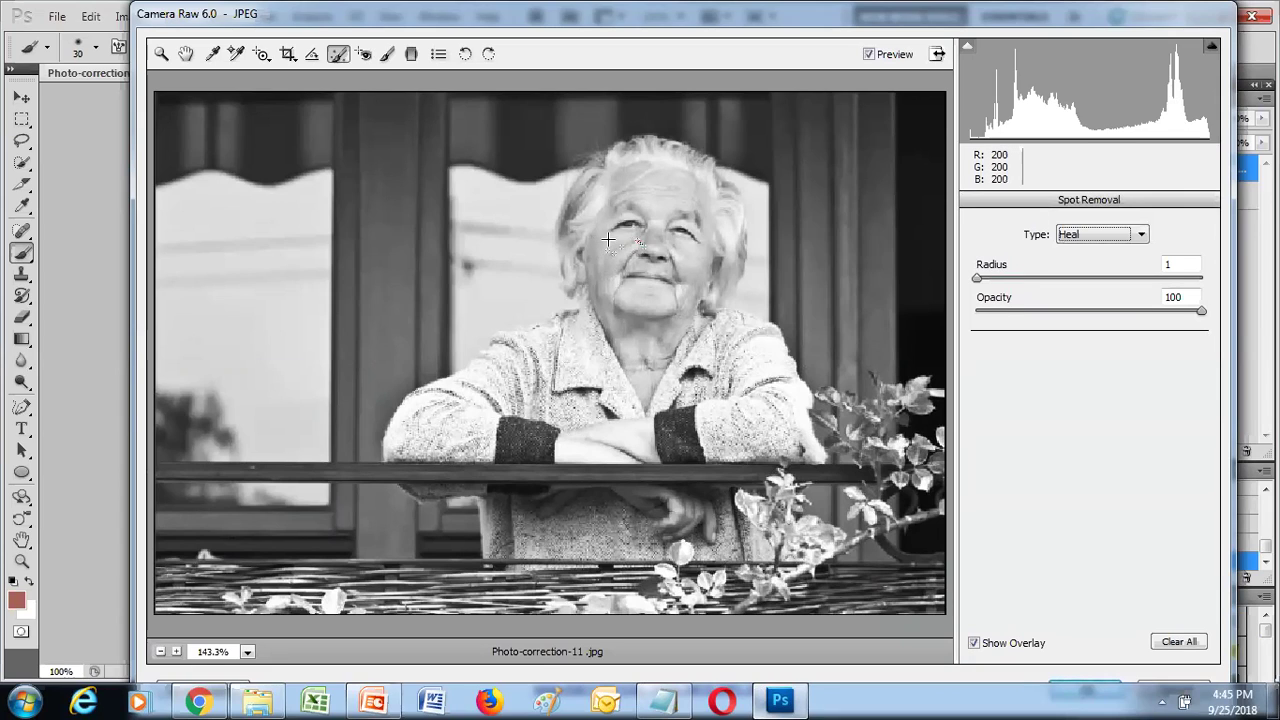
# Step: Undo an oversized heal patch on the cheek and heal another small spot instead
pyautogui.click(1141, 234)
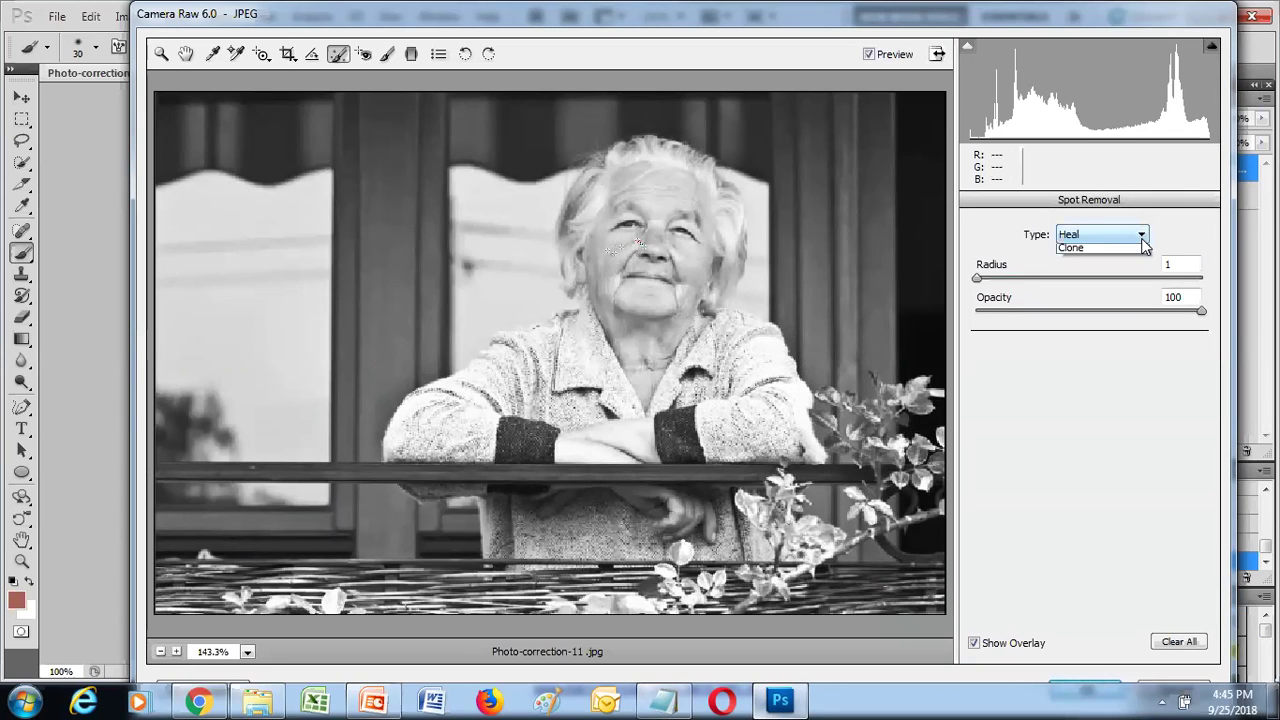
pyautogui.click(753, 235)
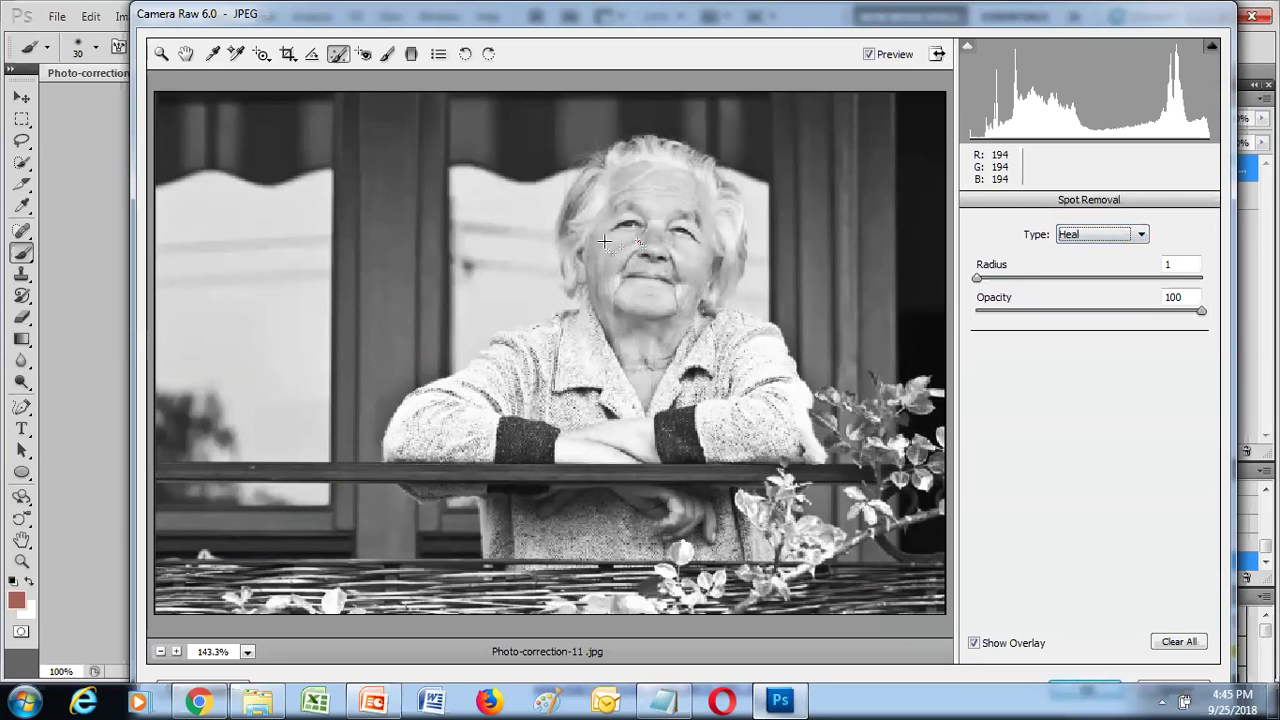
pyautogui.moveTo(605, 240); pyautogui.dragTo(632, 258)
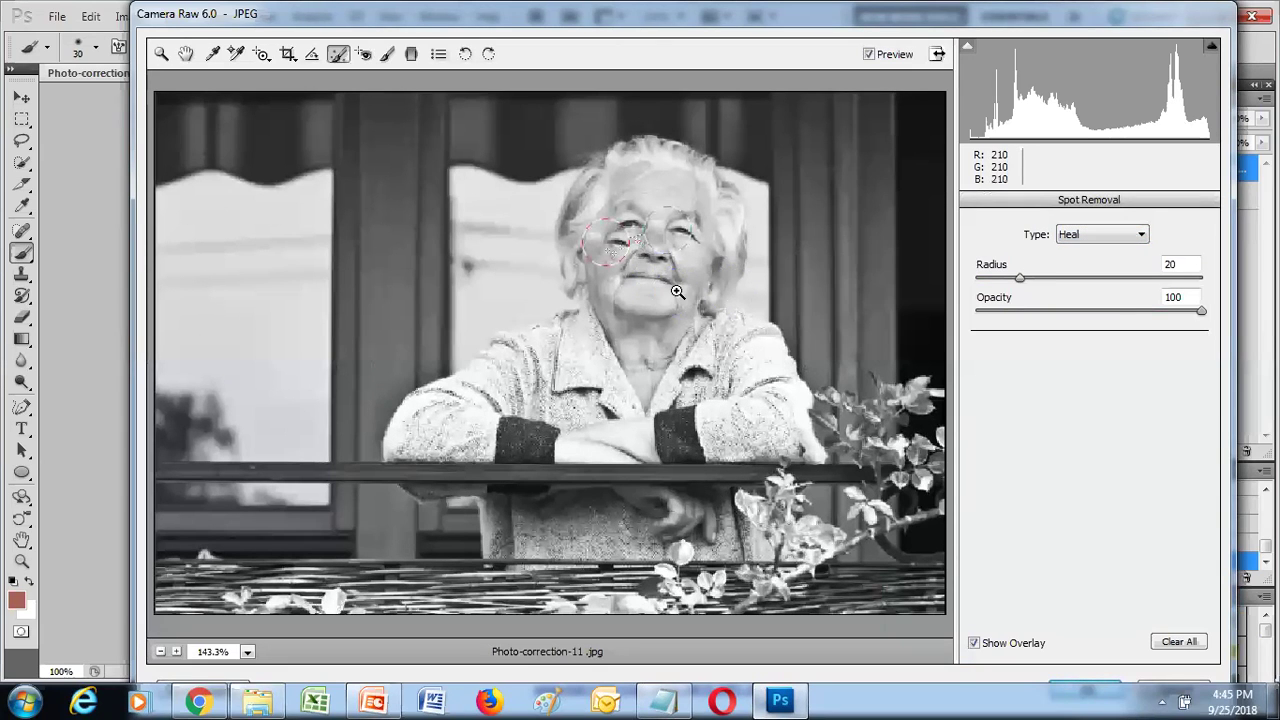
pyautogui.hotkey('ctrl', 'z')
pyautogui.write('1')
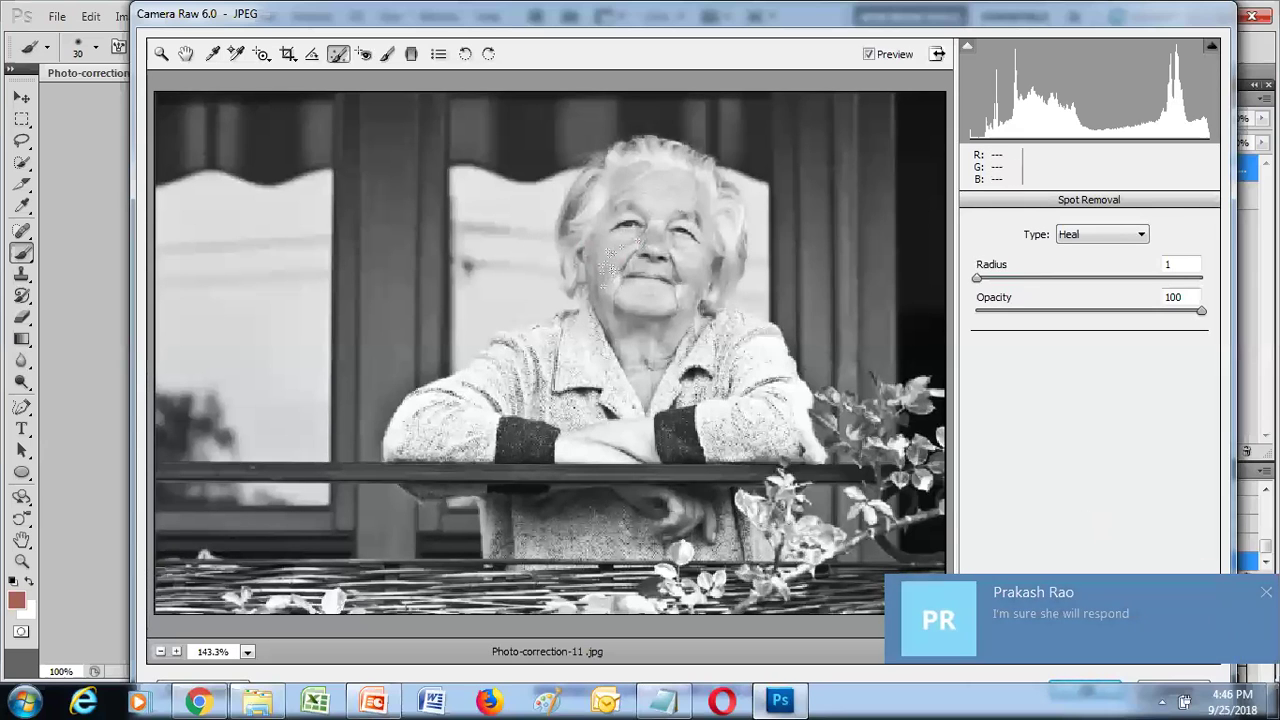
pyautogui.click(605, 258)
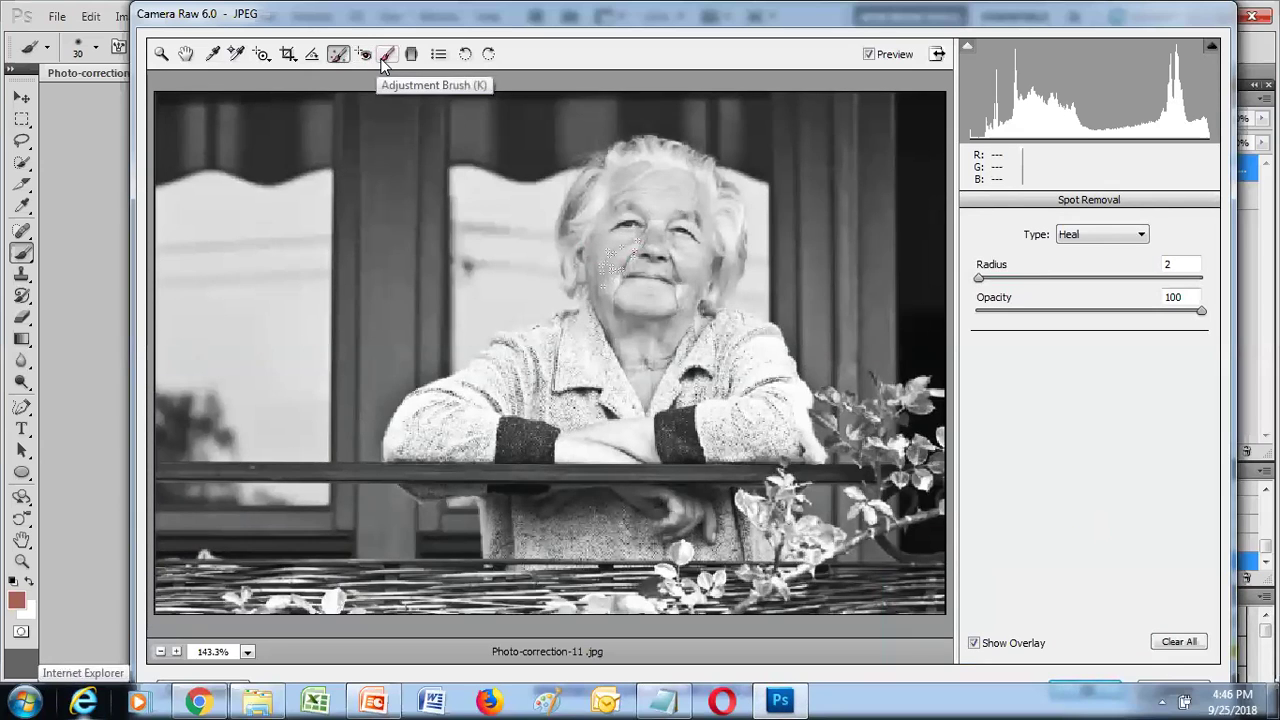
# Step: Paint an Adjustment Brush correction at Exposure +0.50 over the woman's face
pyautogui.click(384, 57)
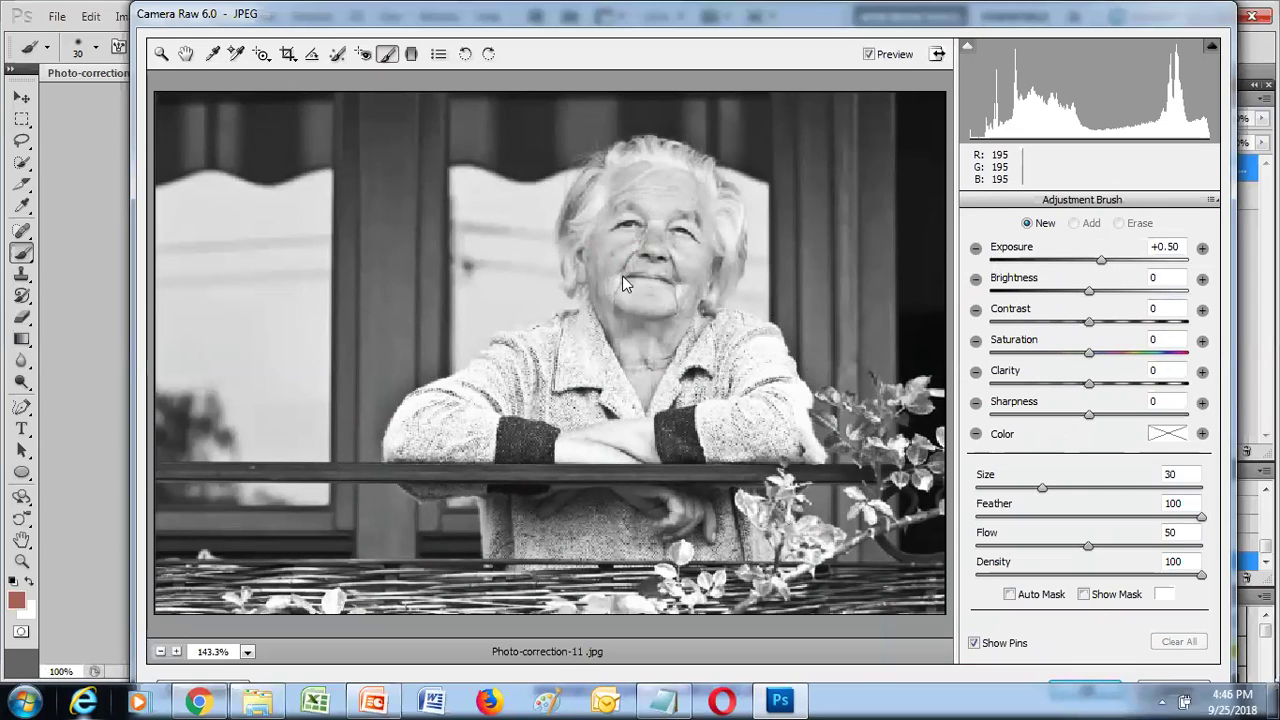
pyautogui.moveTo(634, 260); pyautogui.dragTo(585, 250)
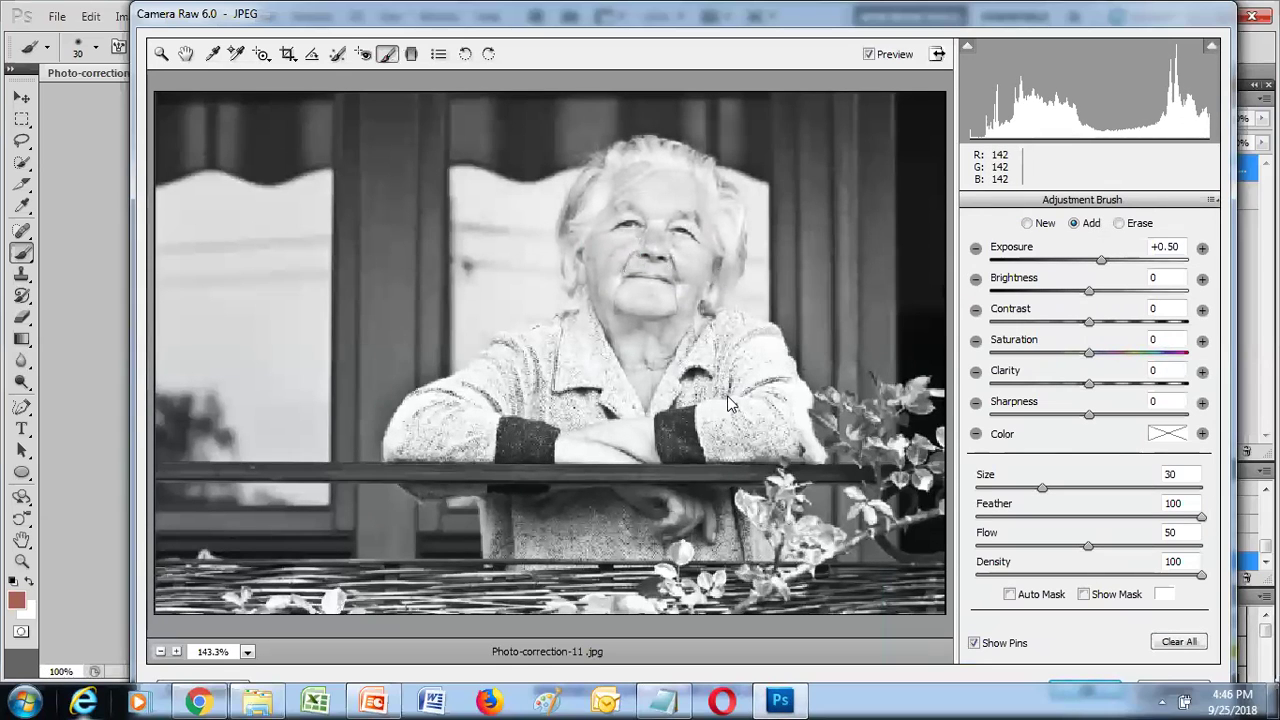
pyautogui.moveTo(630, 258); pyautogui.dragTo(655, 268)
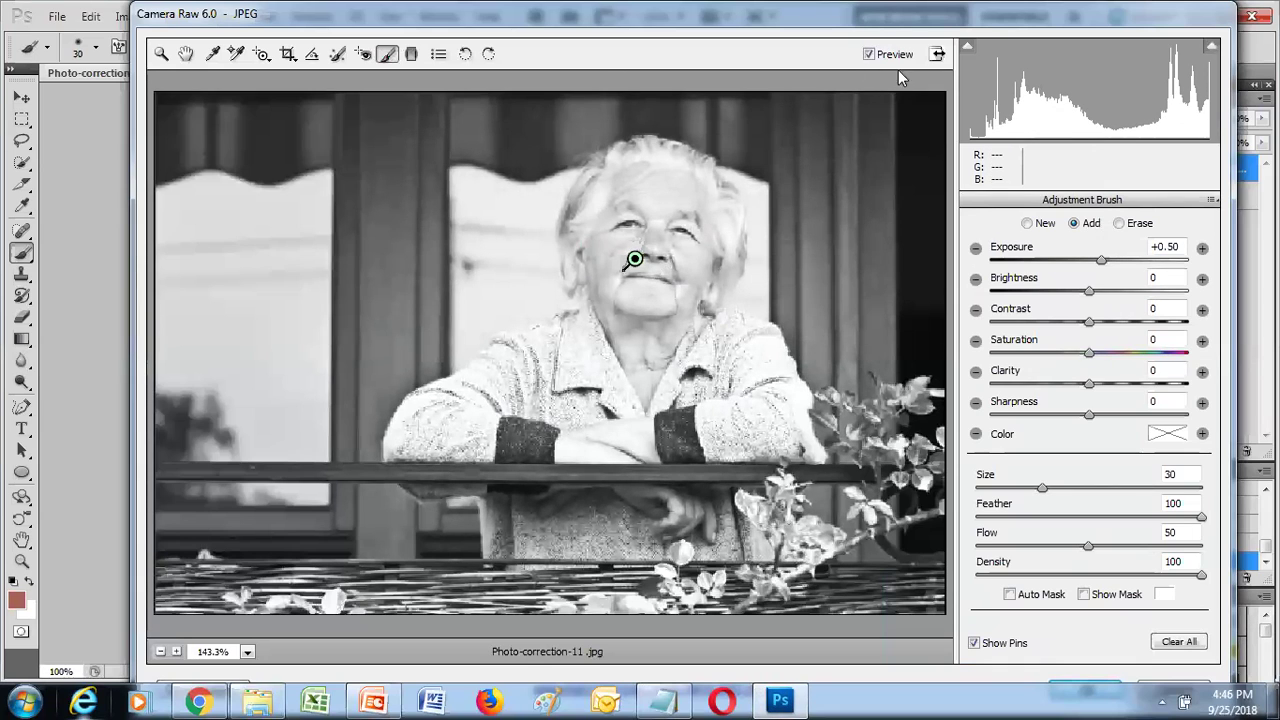
# Step: Compare the face with Preview on and off, then apply the Camera Raw edits
pyautogui.click(868, 55)
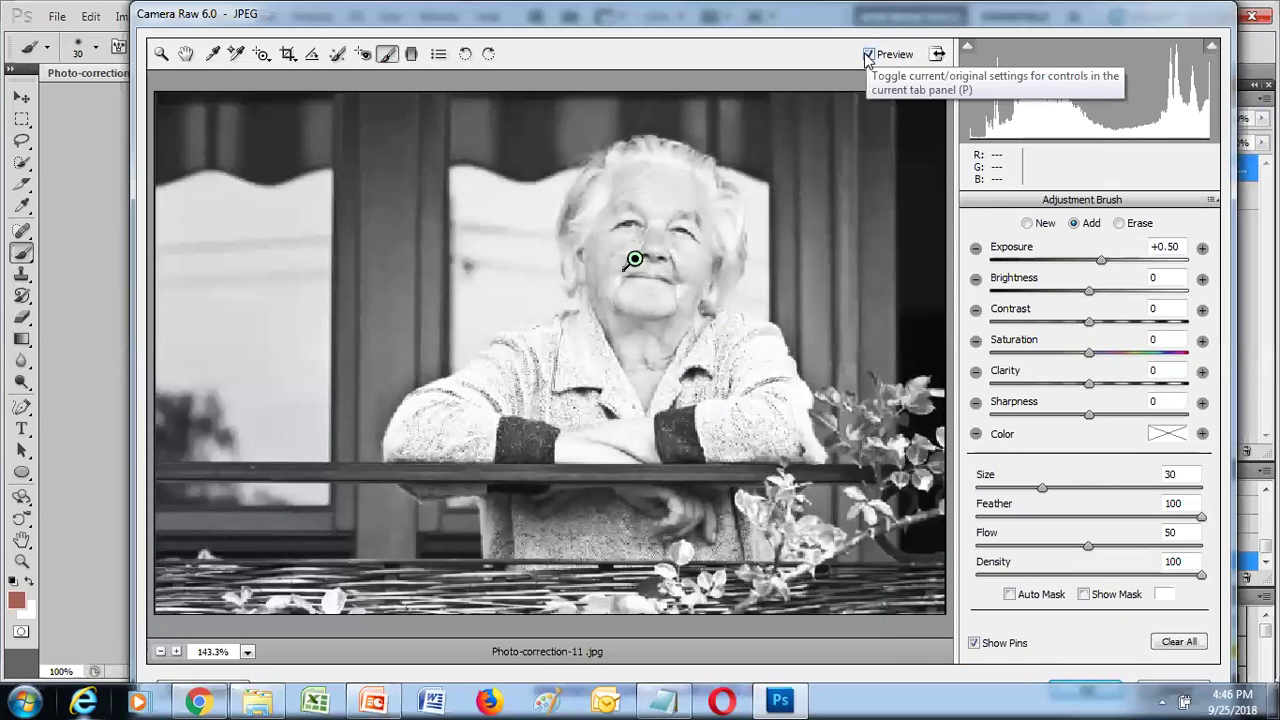
pyautogui.click(869, 55)
pyautogui.click(869, 55)
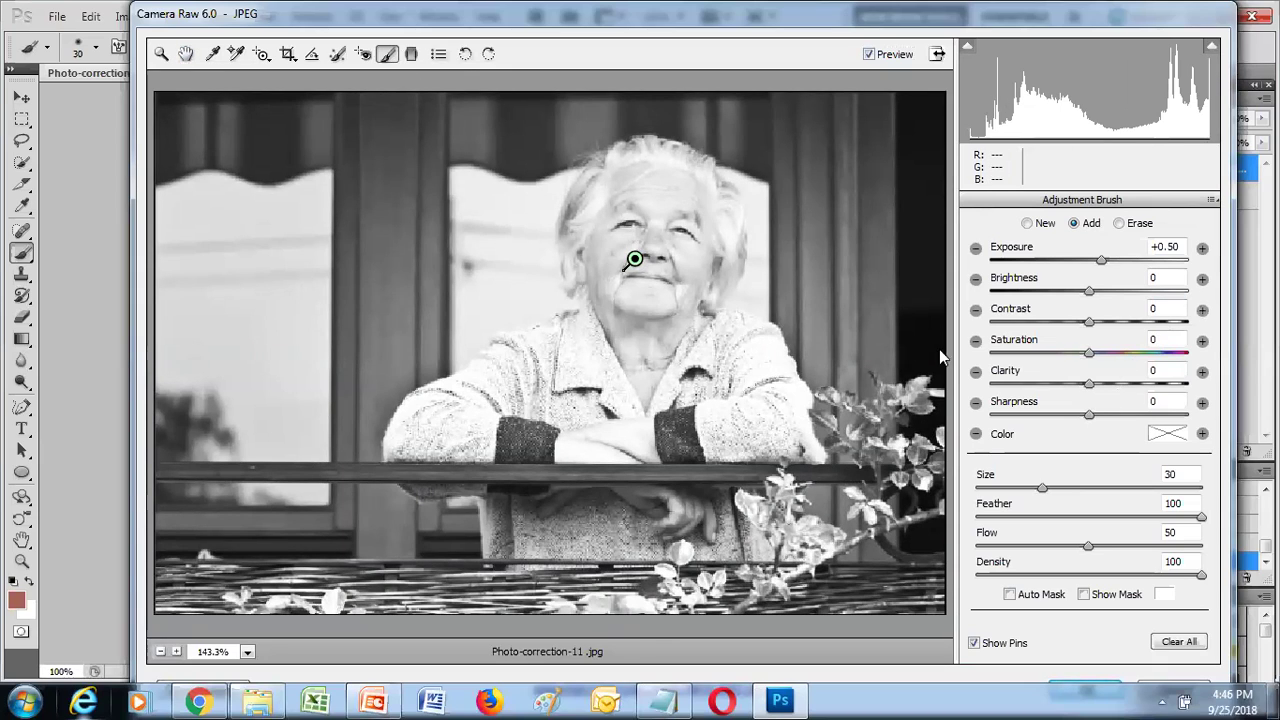
pyautogui.click(1172, 688)
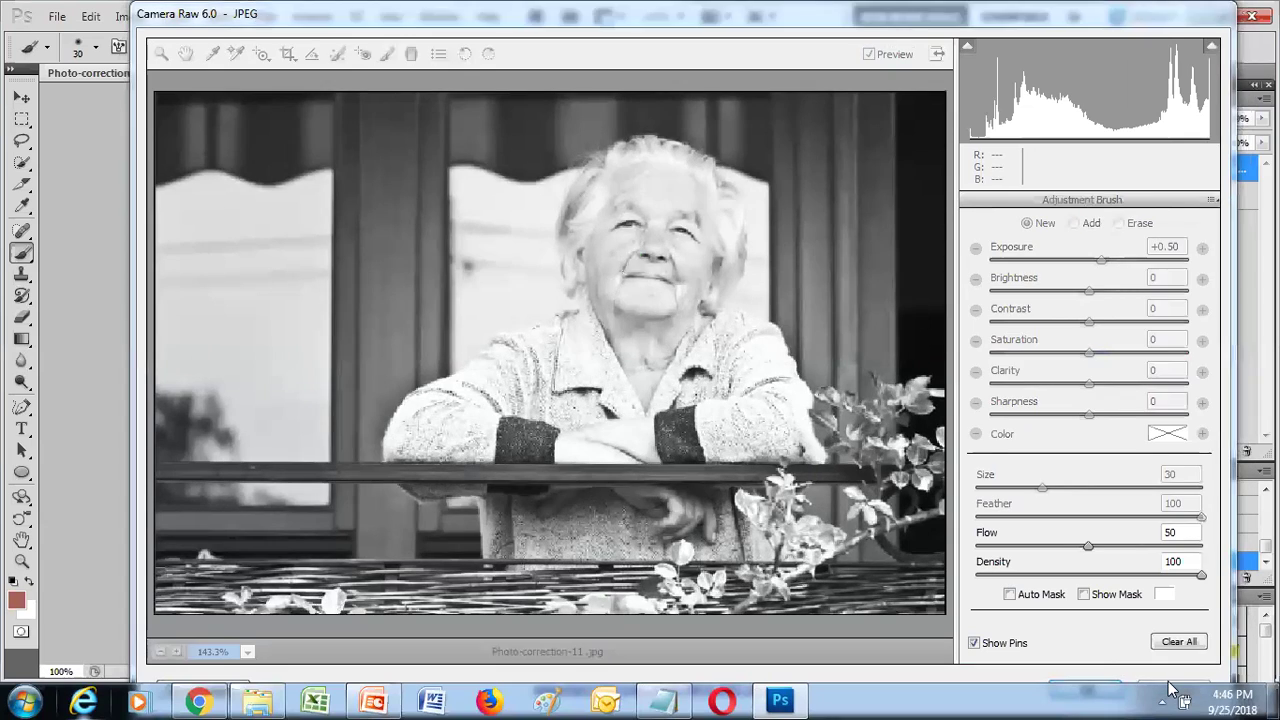